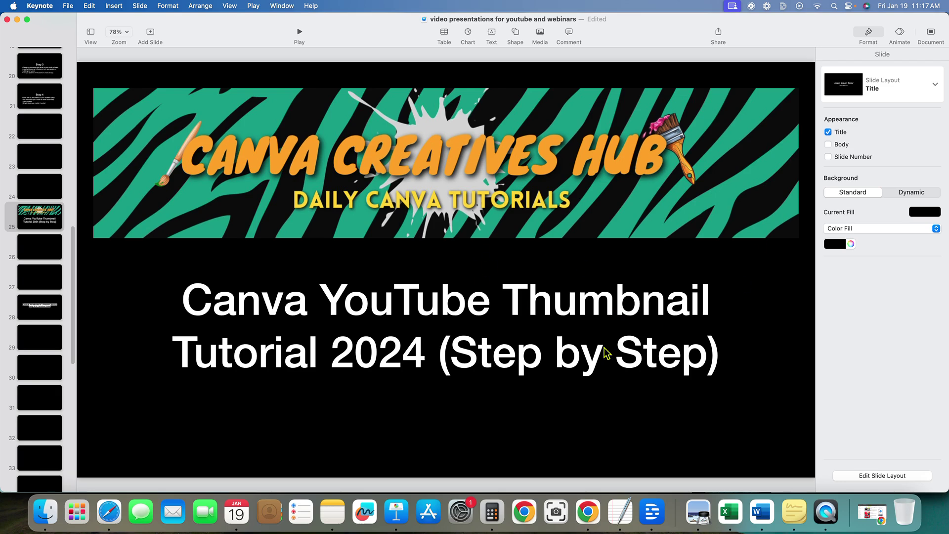
- Switch to Canva in Chrome and look through the recent designs on the home page
left_click(589, 510)
mouse_move(408, 302)
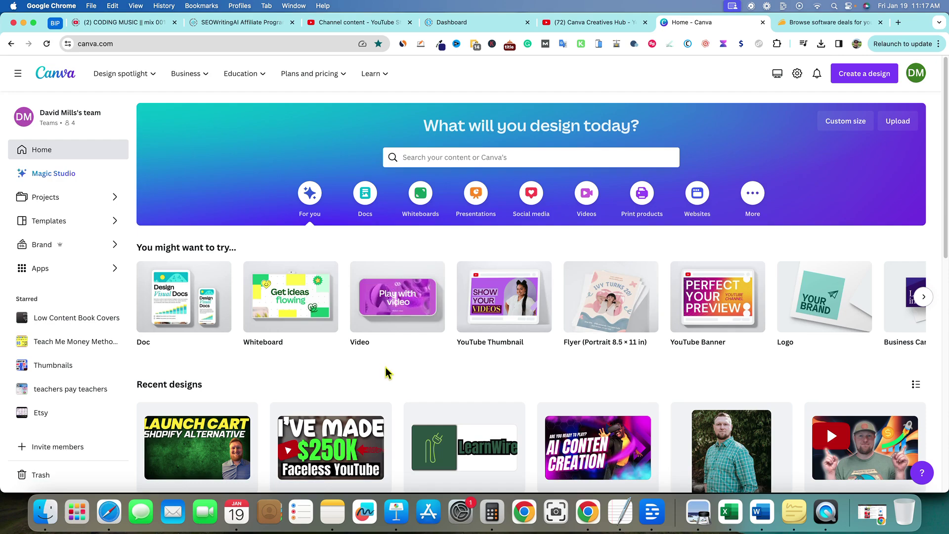
scroll(388, 373, "down", 1)
scroll(394, 366, "down", 5)
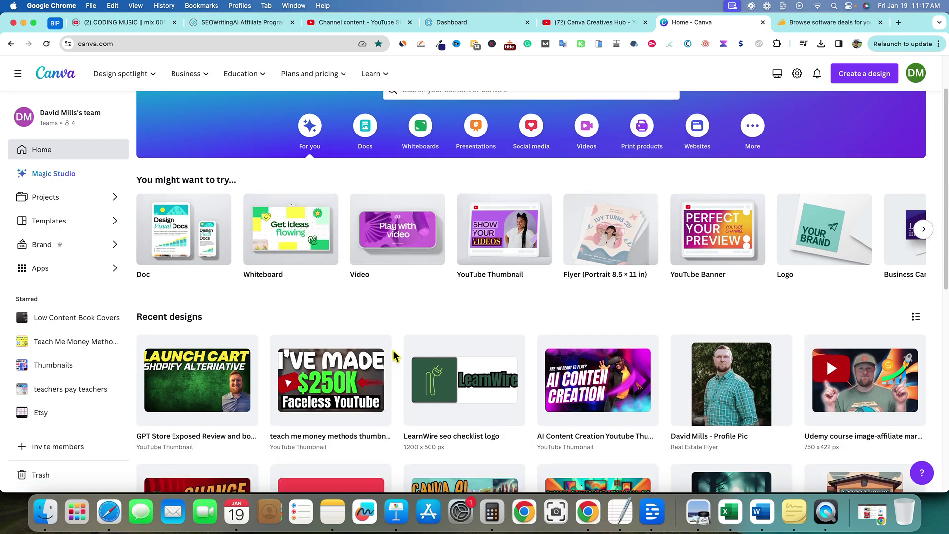
scroll(395, 351, "down", 15)
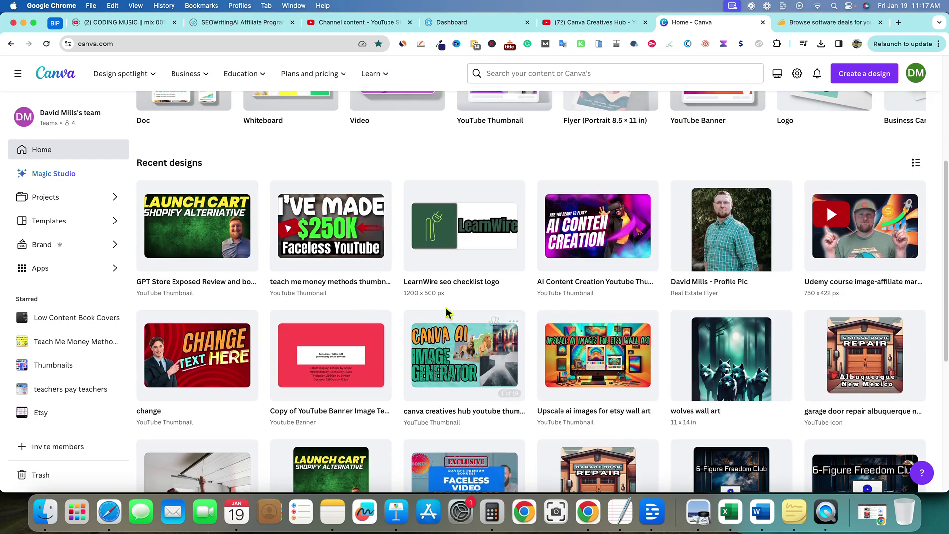
scroll(580, 247, "down", 10)
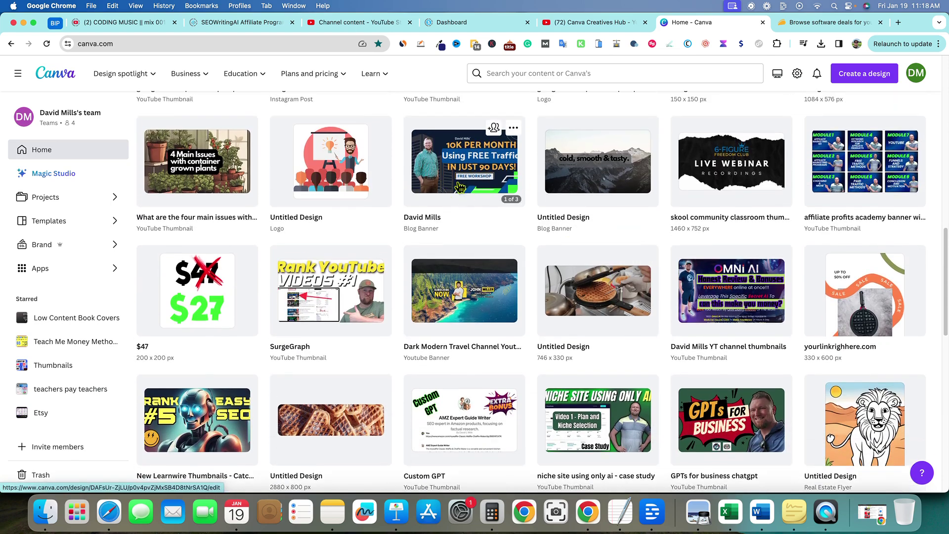
scroll(625, 292, "up", 3)
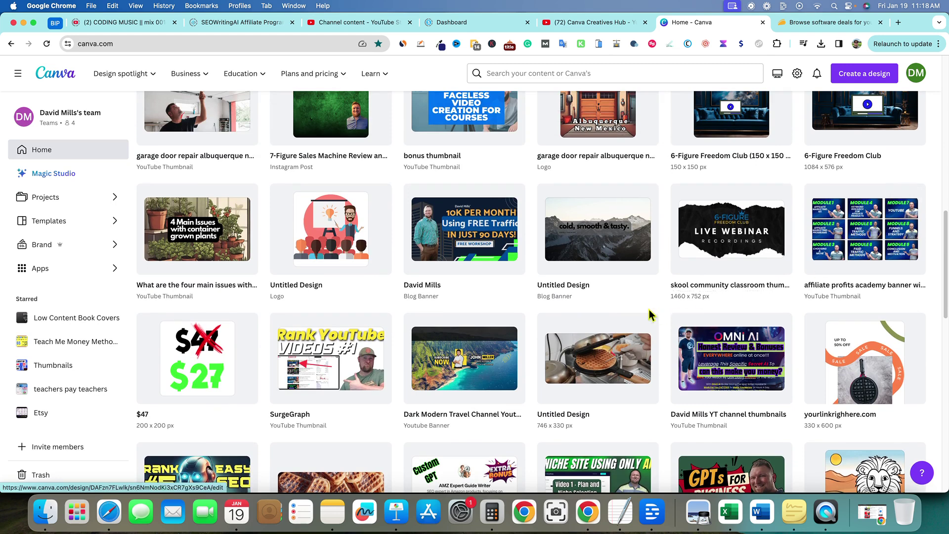
scroll(620, 311, "up", 1)
scroll(620, 310, "down", 6)
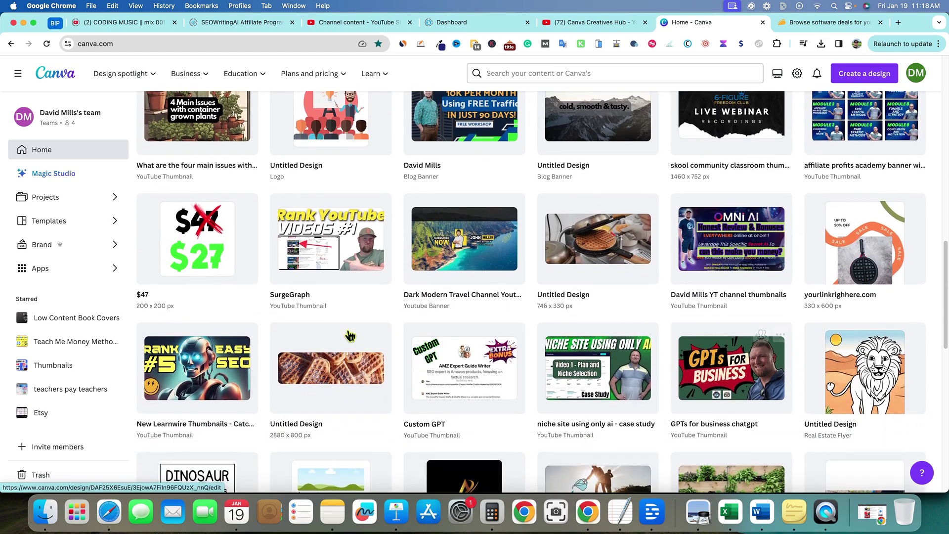
scroll(549, 323, "down", 15)
scroll(552, 322, "down", 15)
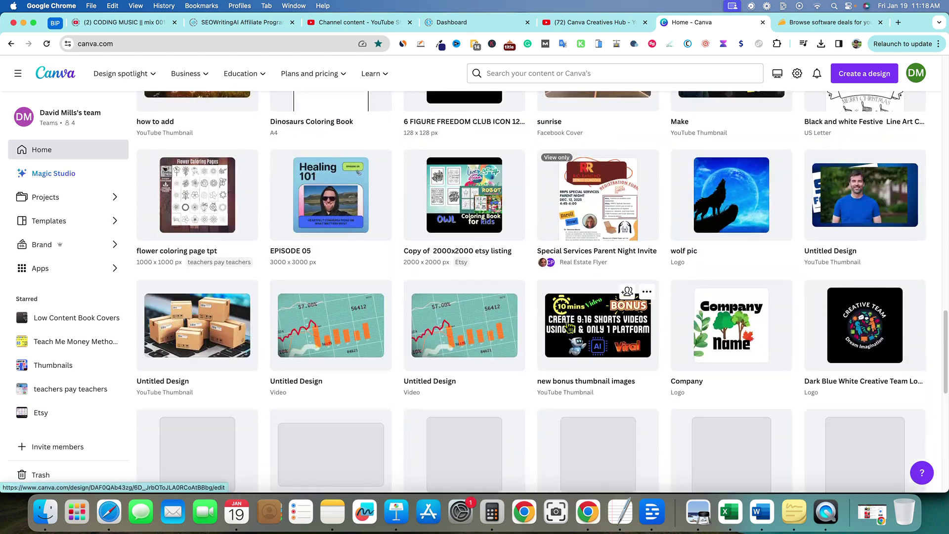
scroll(577, 326, "up", 20)
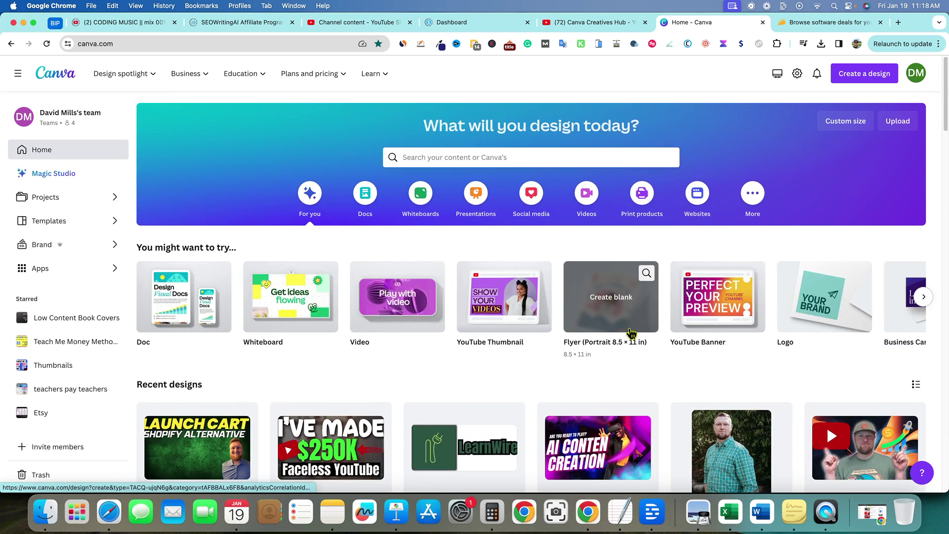
- Open the "Udemy course image-affiliate marketing mastery" design from the recent designs, view it and close it again
scroll(573, 346, "down", 3)
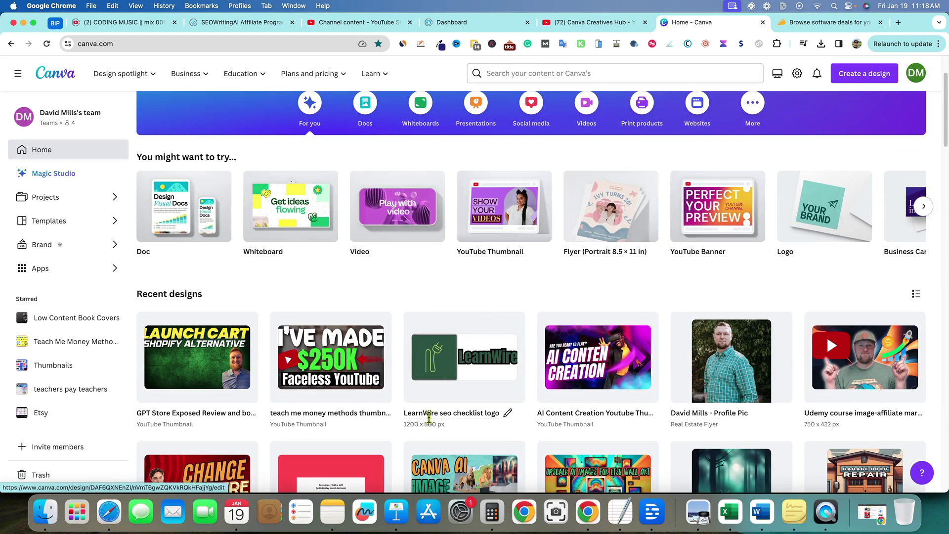
left_click(891, 380)
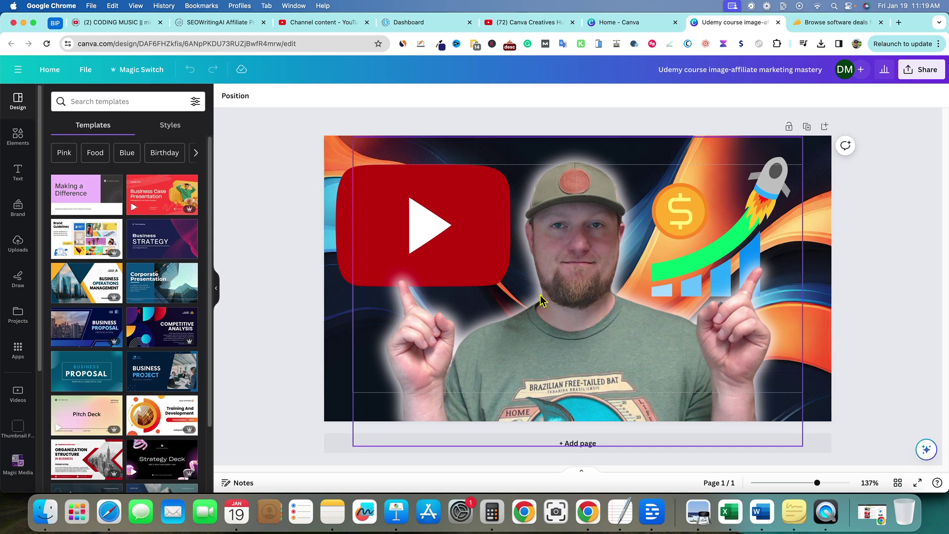
left_click(778, 22)
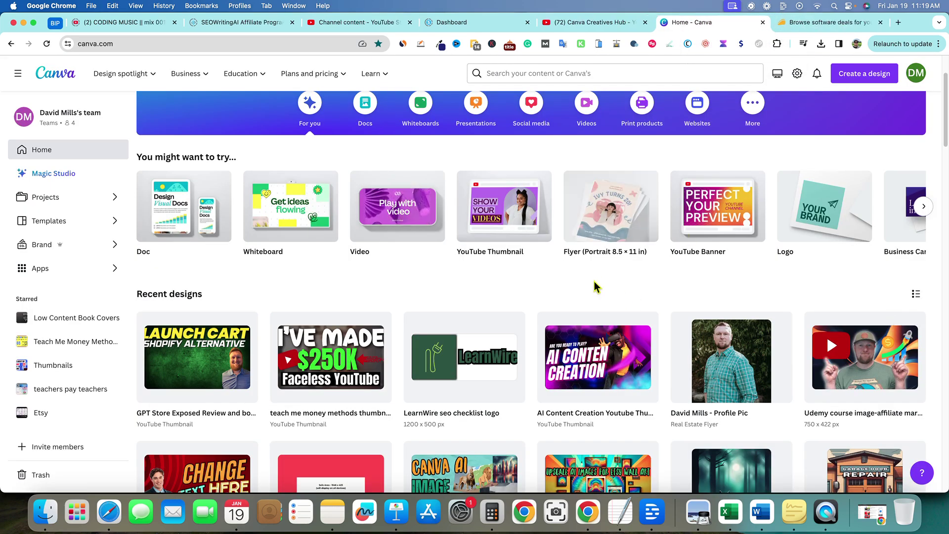
- Open the "AI Content Creation Youtube Thumbnail" design and examine the thumbnails on its first two pages
scroll(604, 283, "down", 3)
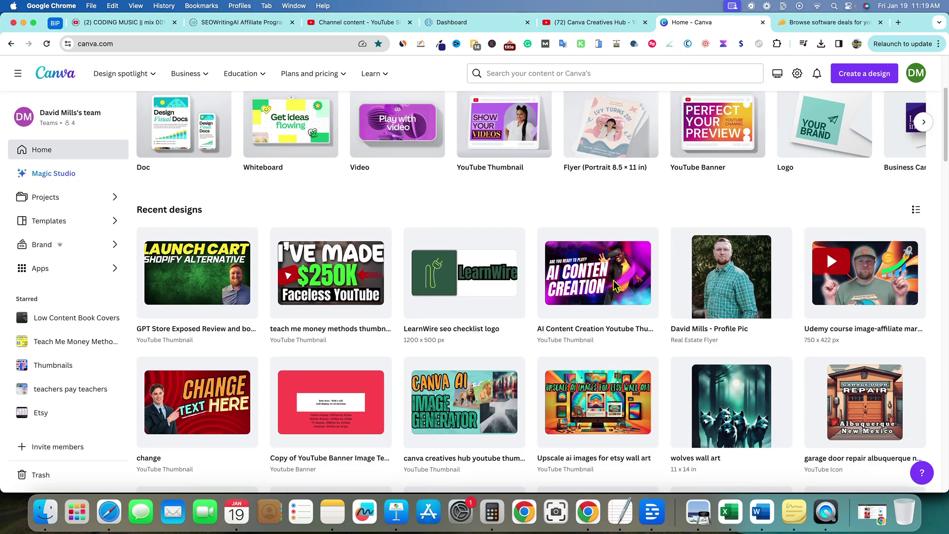
left_click(608, 274)
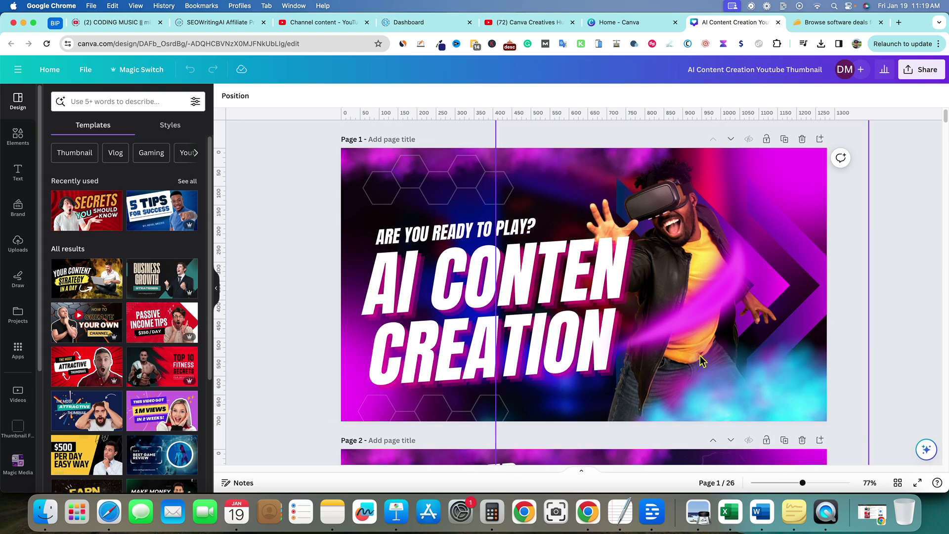
scroll(445, 271, "down", 5)
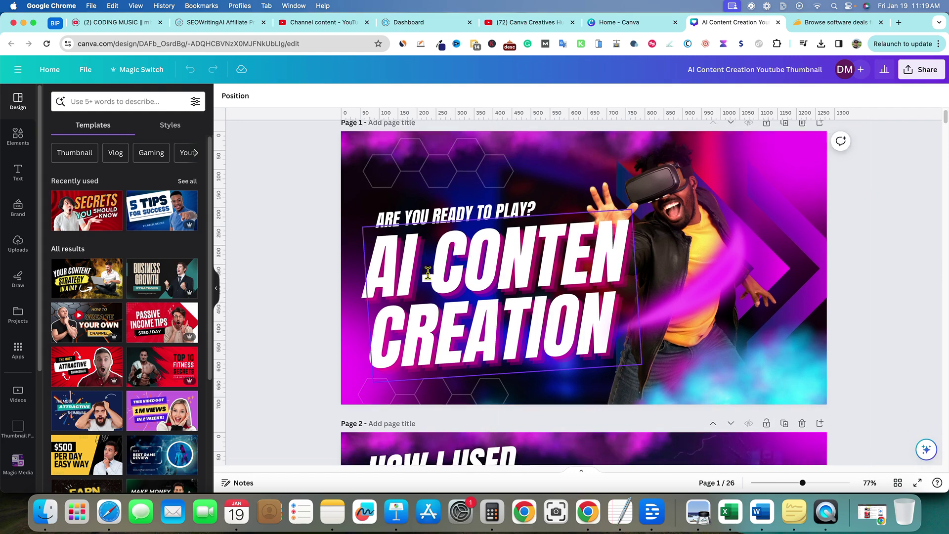
scroll(427, 272, "down", 3)
scroll(444, 276, "up", 3)
scroll(483, 277, "down", 3)
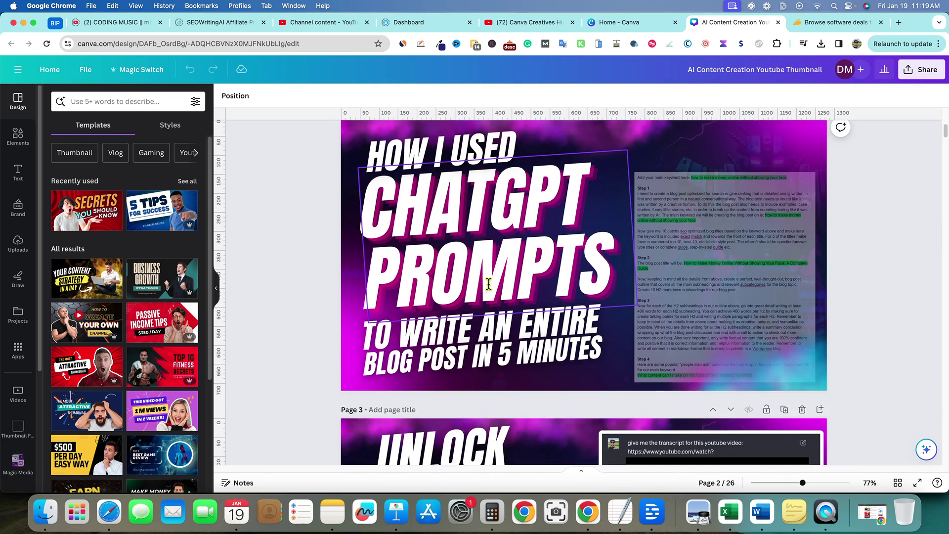
scroll(488, 283, "up", 1)
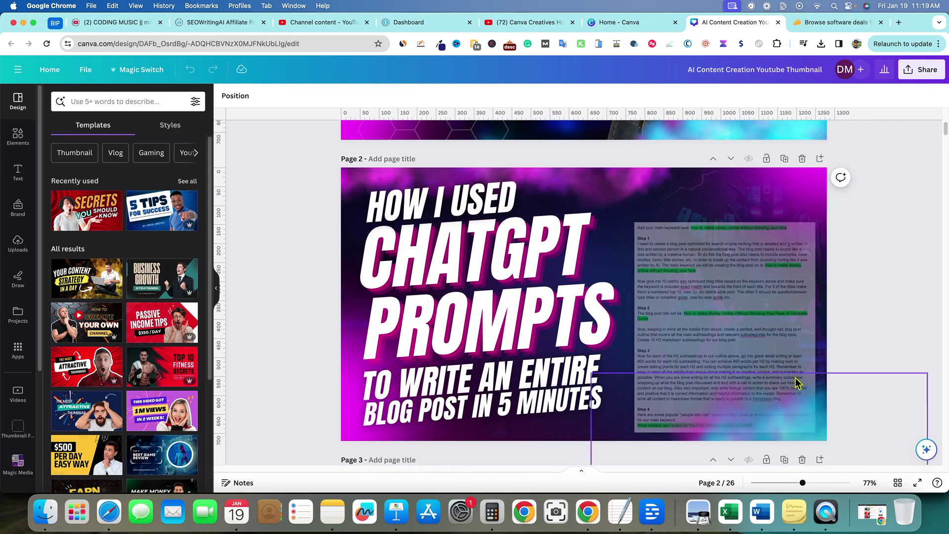
scroll(796, 382, "up", 5)
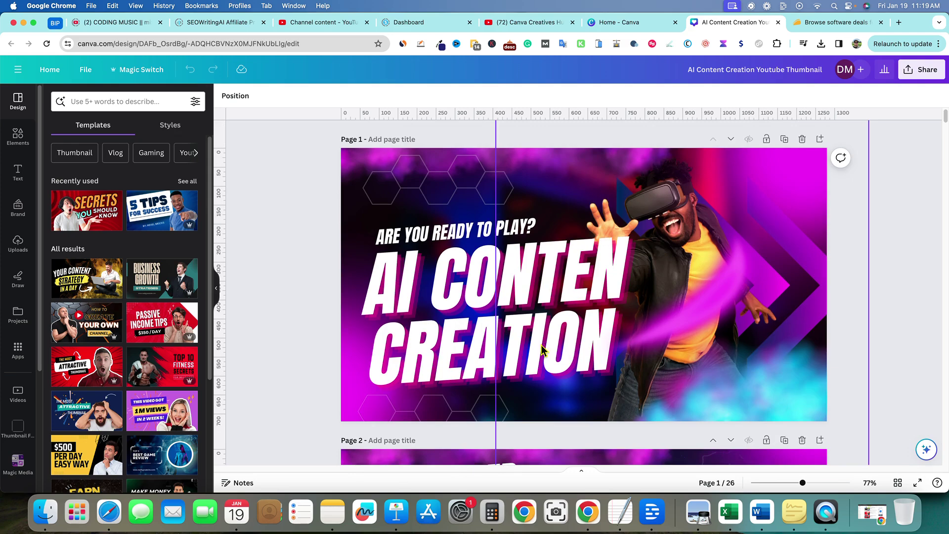
- Examine the ChatGPT thumbnails on pages 2 to 4, including the robot image on page 4
scroll(502, 423, "down", 5)
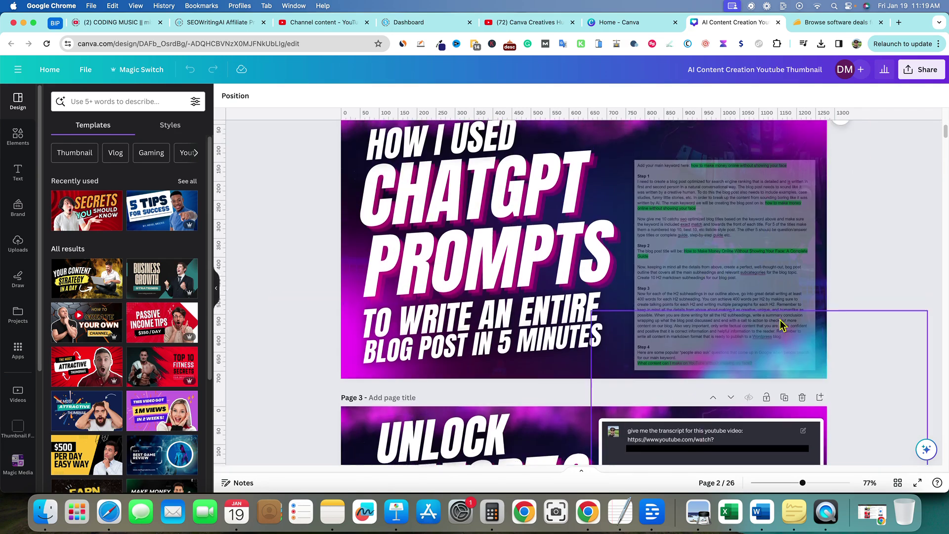
scroll(690, 309, "down", 4)
scroll(699, 315, "down", 6)
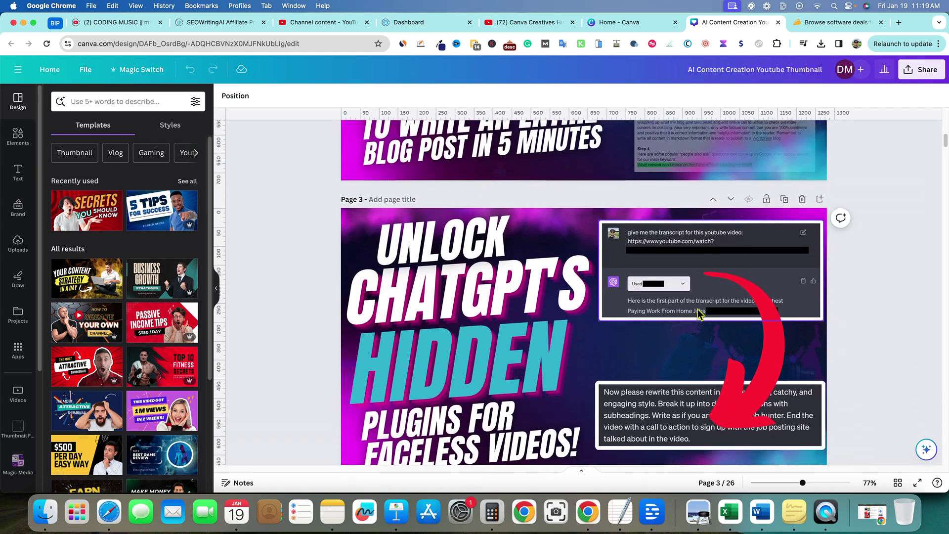
scroll(641, 312, "down", 6)
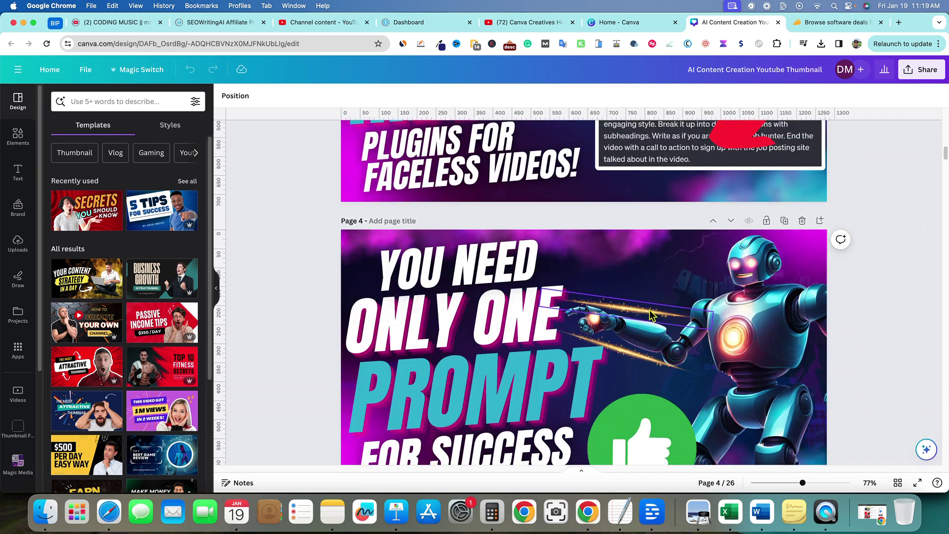
scroll(681, 314, "up", 1)
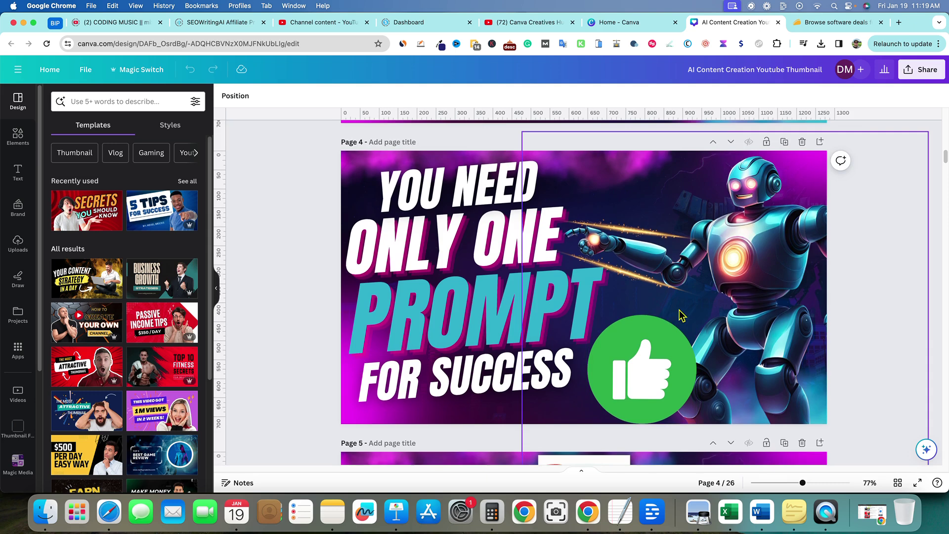
left_click(753, 256)
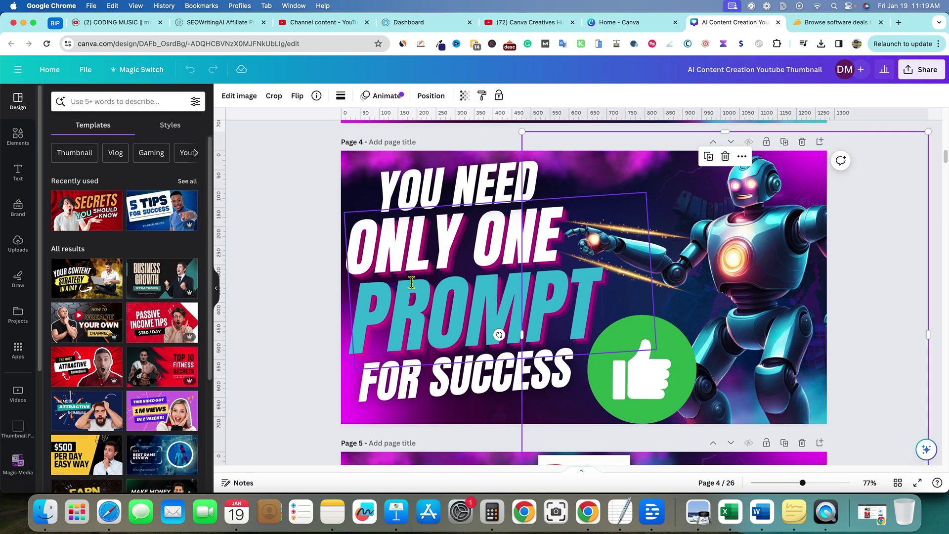
left_click(305, 277)
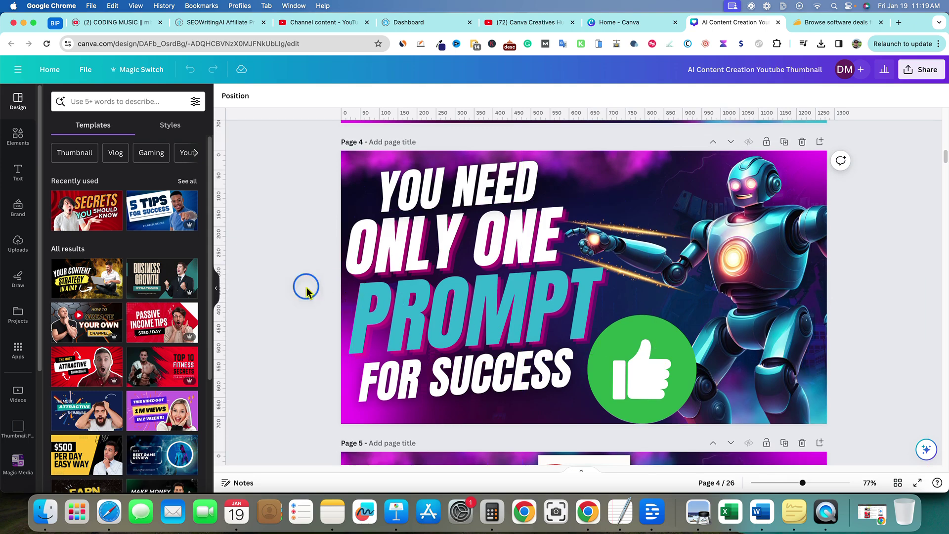
- Review the thumbnail layouts on pages 5 to 9 of the AI Content Creation design
scroll(634, 341, "down", 10)
scroll(634, 341, "up", 5)
scroll(634, 341, "down", 3)
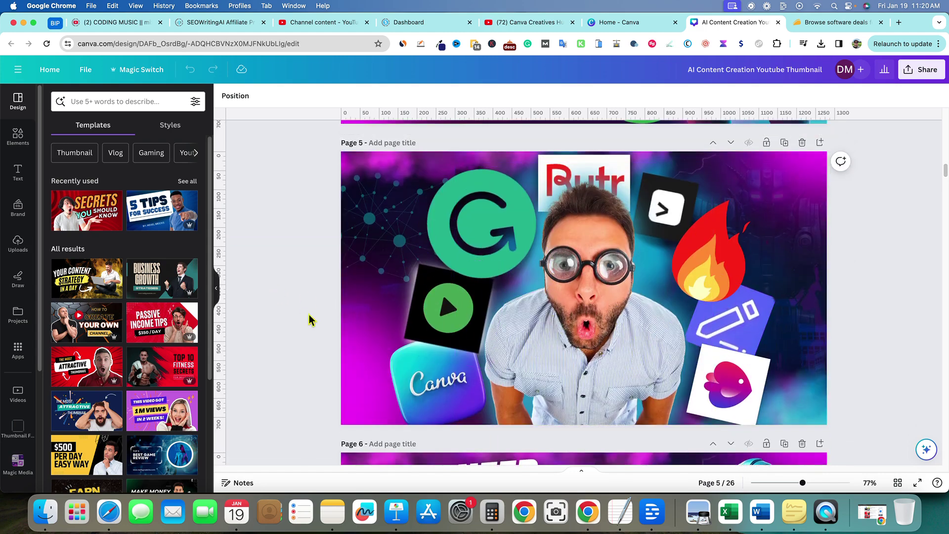
scroll(451, 324, "down", 10)
scroll(451, 324, "down", 5)
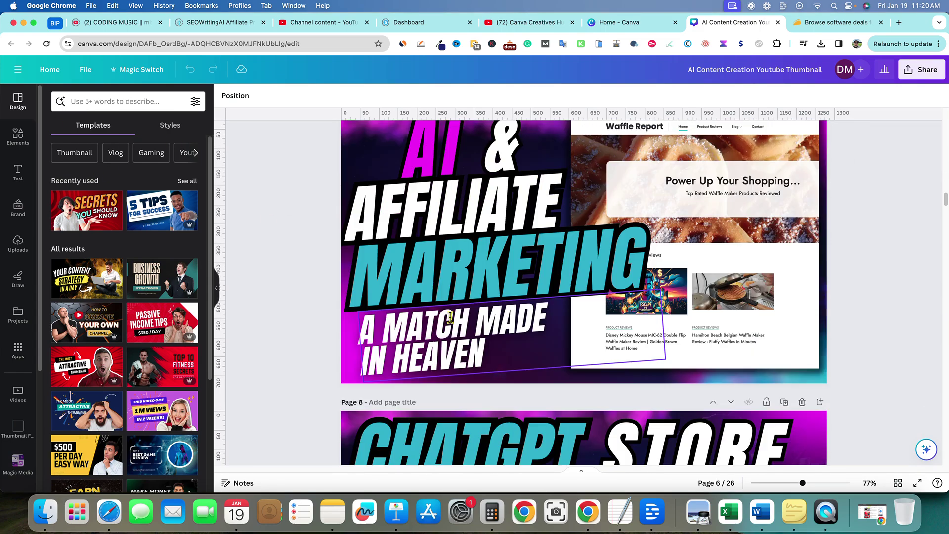
scroll(459, 296, "up", 2)
scroll(603, 321, "down", 10)
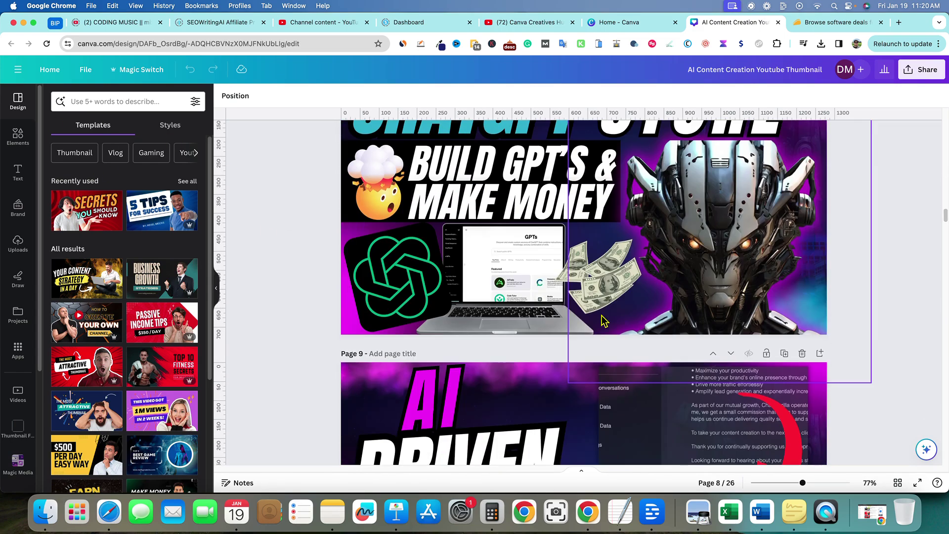
scroll(616, 320, "up", 2)
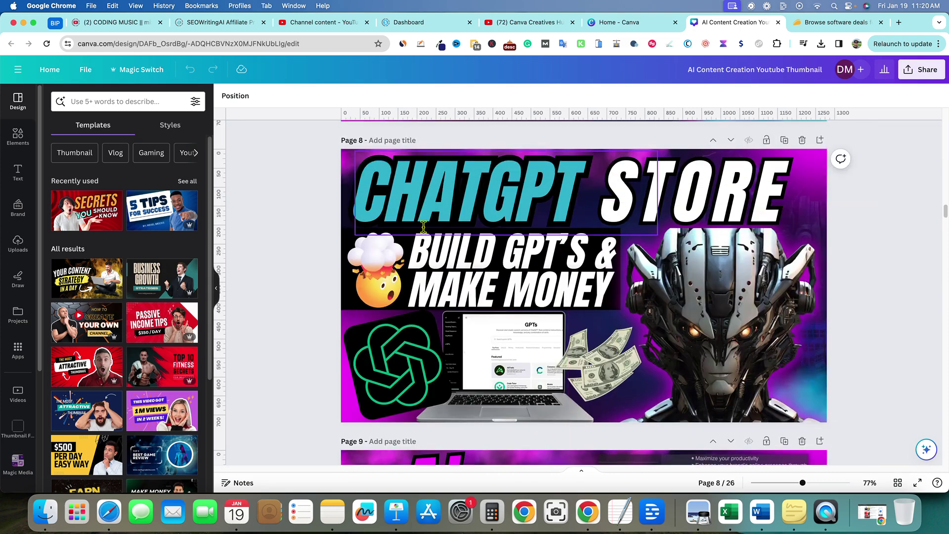
scroll(741, 316, "down", 6)
scroll(663, 321, "up", 10)
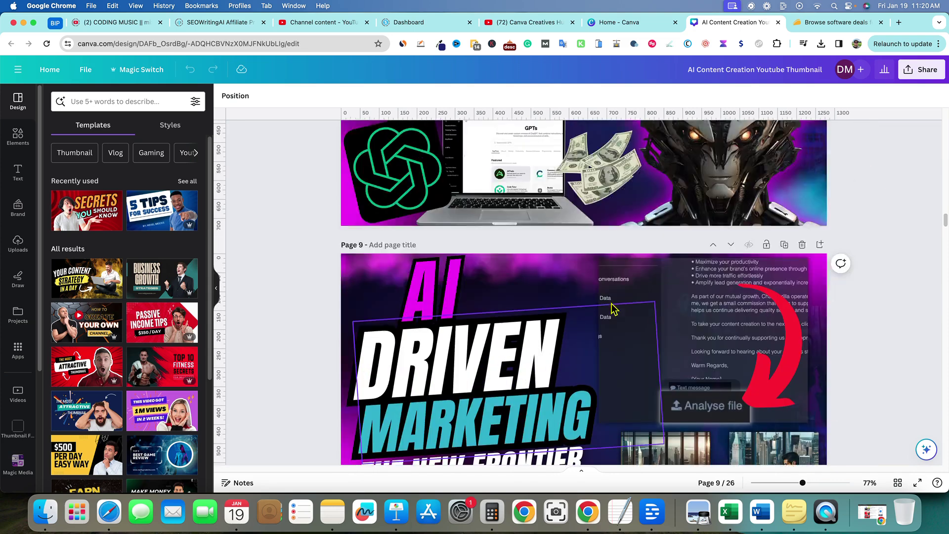
- Return to the Canva home page, open the "teach me money methods thumbnails" design and look through its first pages
left_click(638, 25)
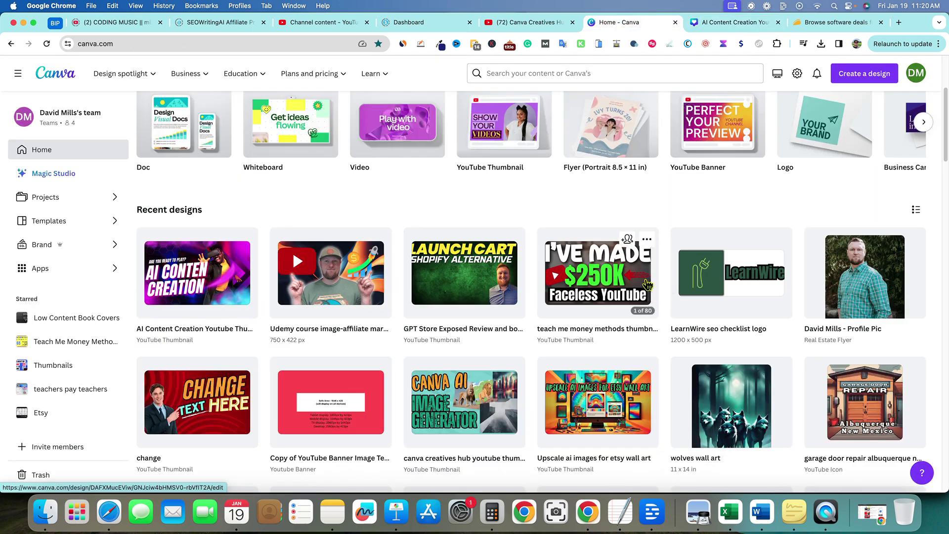
left_click(597, 284)
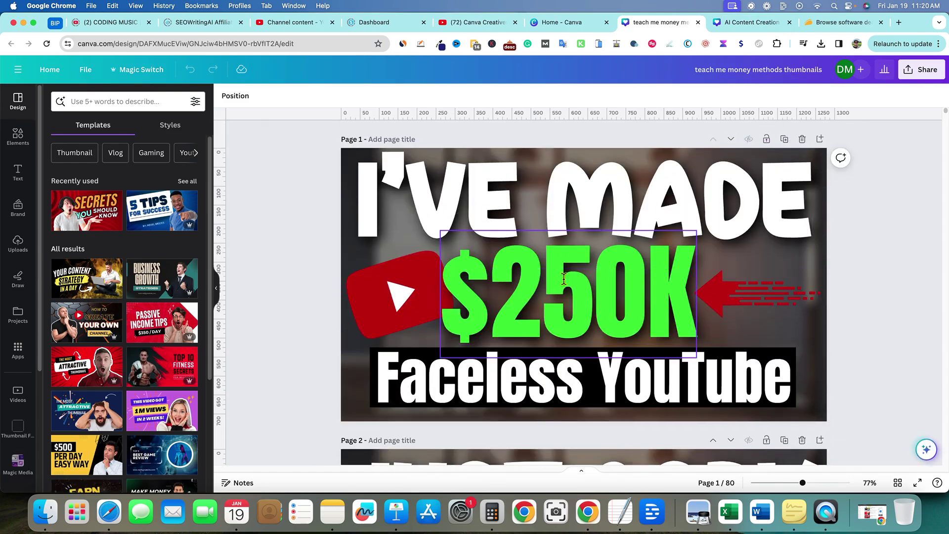
scroll(855, 352, "down", 5)
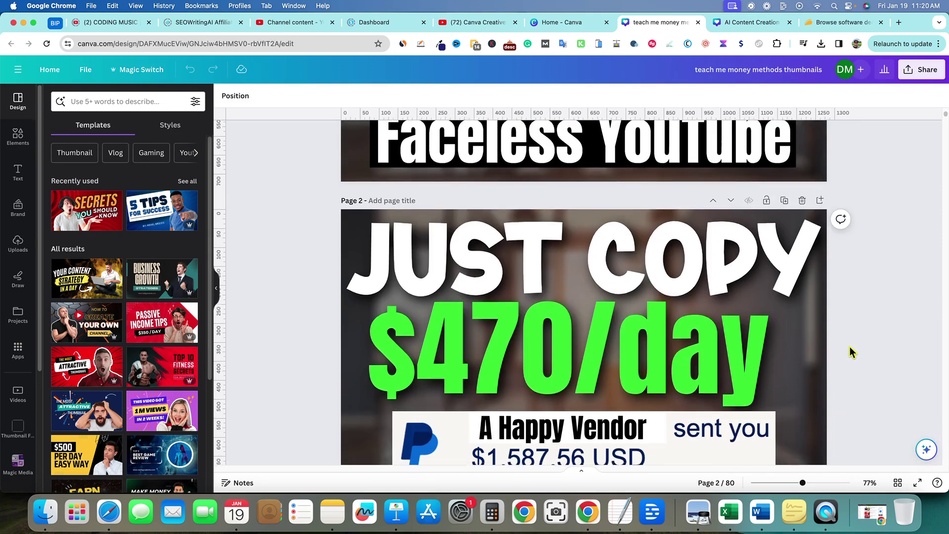
scroll(852, 352, "down", 2)
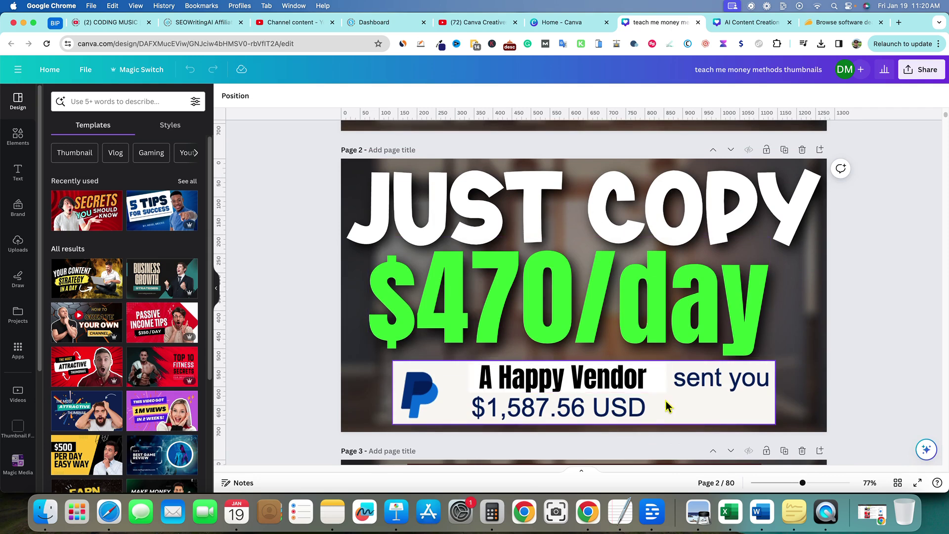
scroll(673, 405, "down", 9)
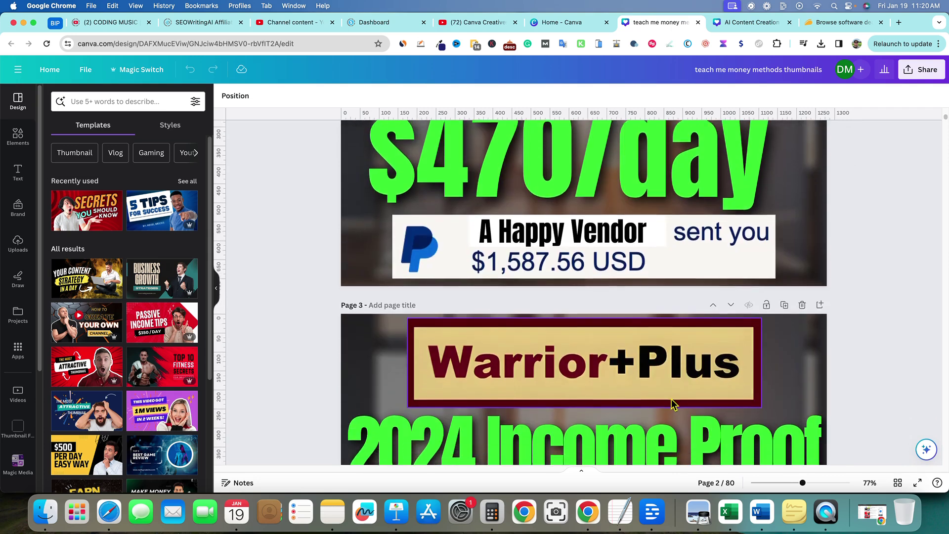
scroll(455, 330, "down", 3)
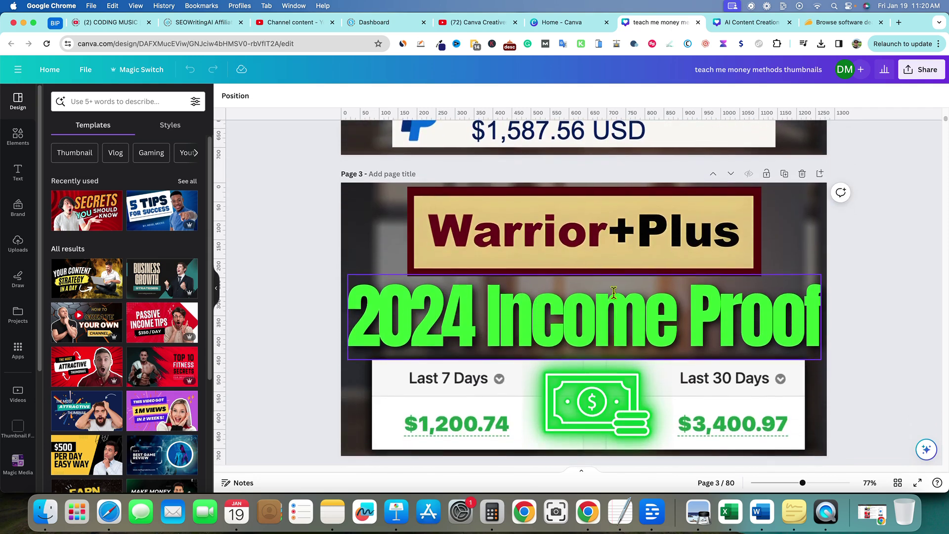
scroll(729, 420, "down", 10)
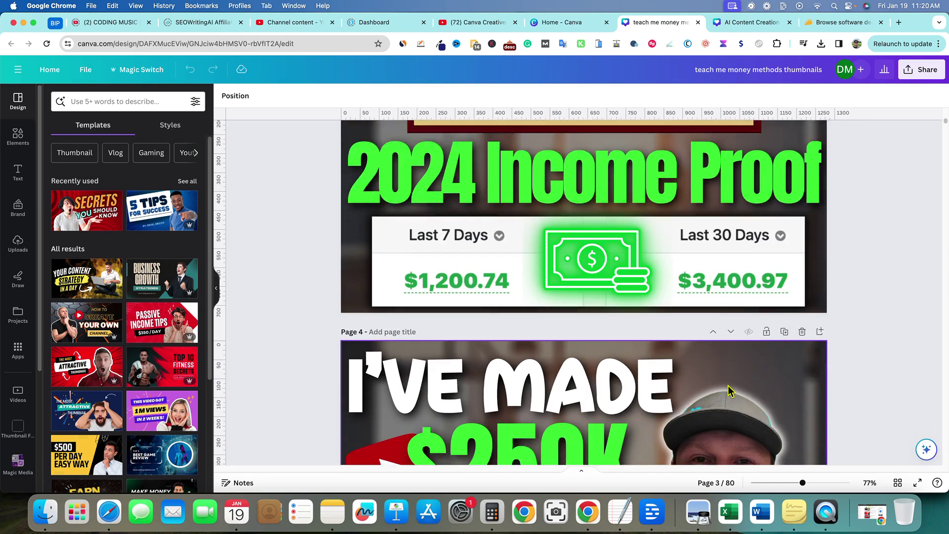
- Look through pages 4 to 8 of the money methods thumbnails design, ending back on its first page
scroll(730, 391, "down", 2)
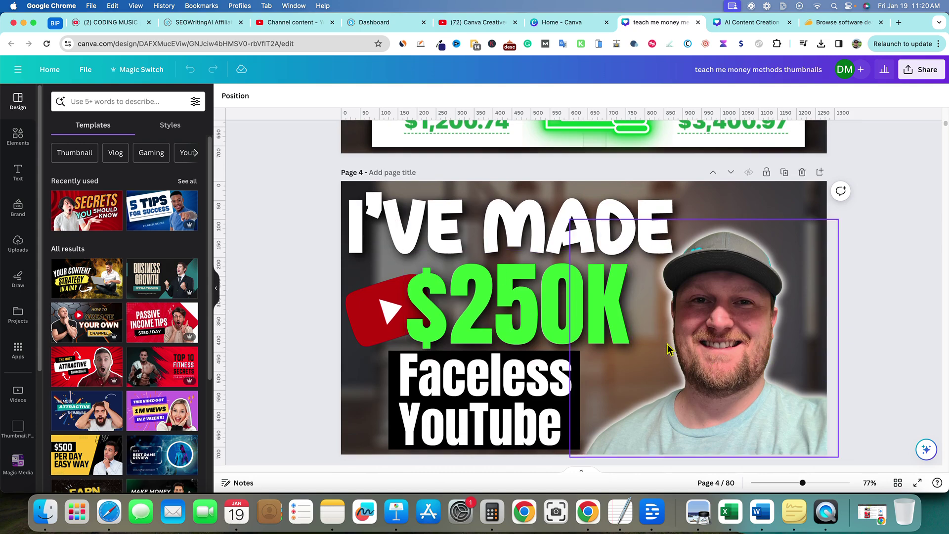
scroll(704, 346, "down", 13)
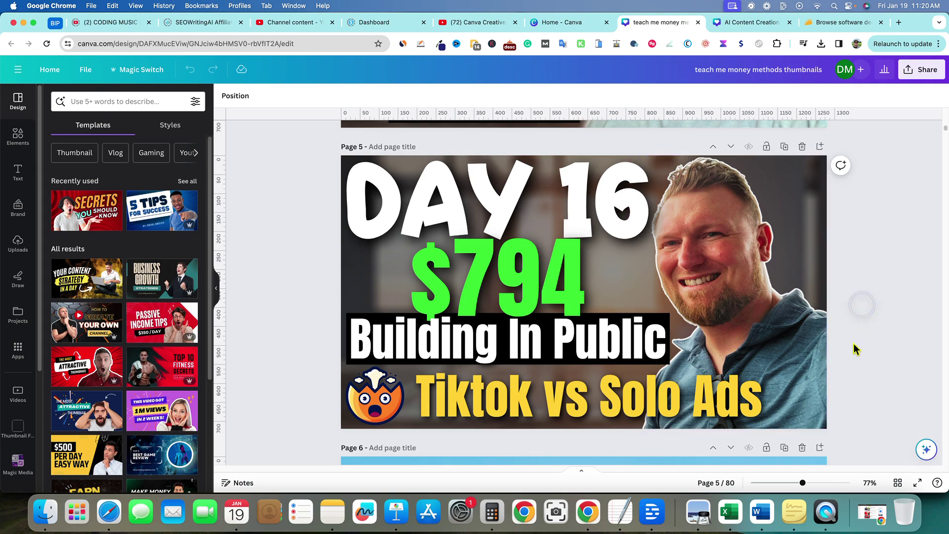
scroll(857, 373, "down", 5)
scroll(857, 373, "down", 10)
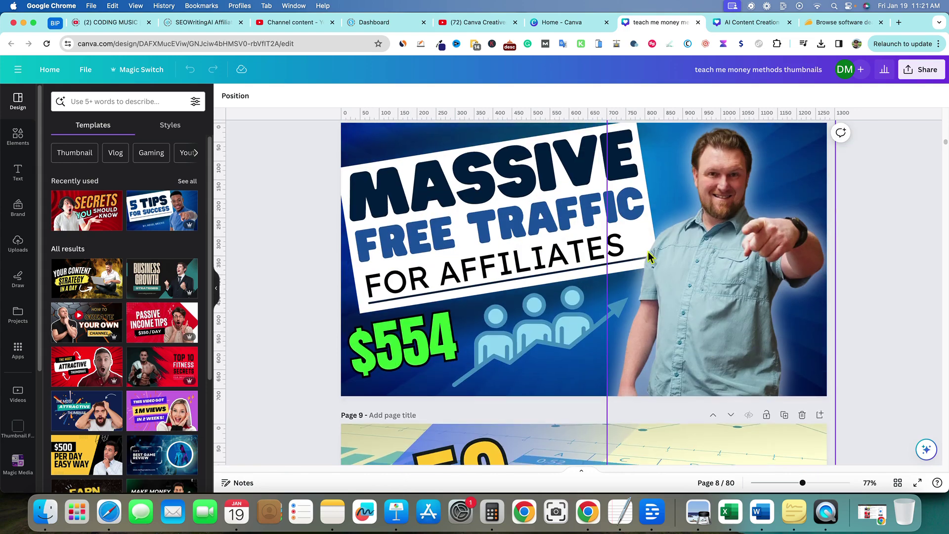
scroll(775, 306, "up", 20)
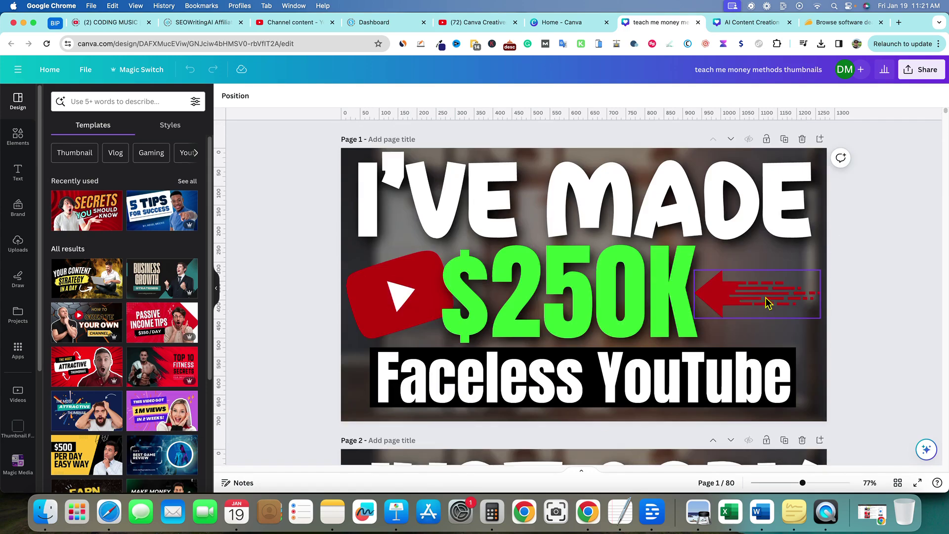
- Open the "canva creatives hub youtube thumbnails" design from the Canva home page and examine its first three pages
left_click(568, 22)
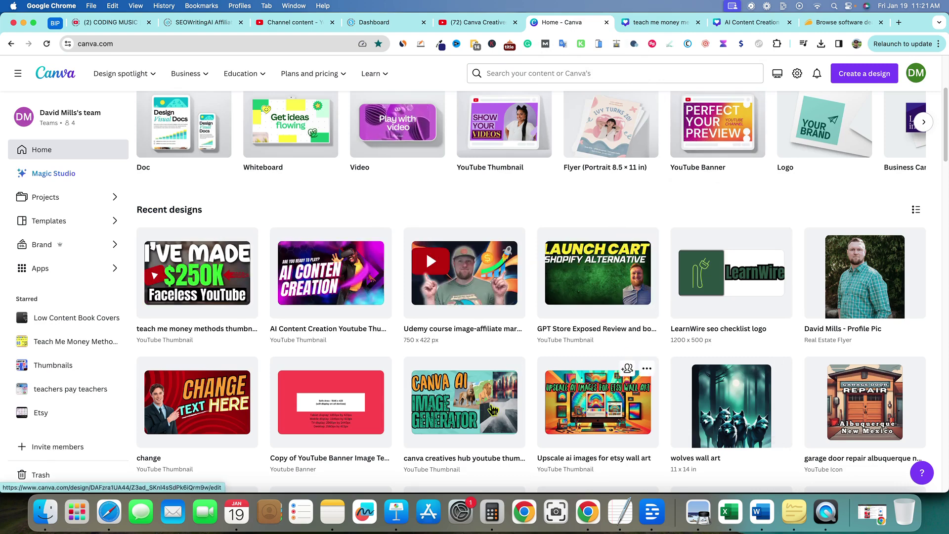
scroll(560, 408, "down", 3)
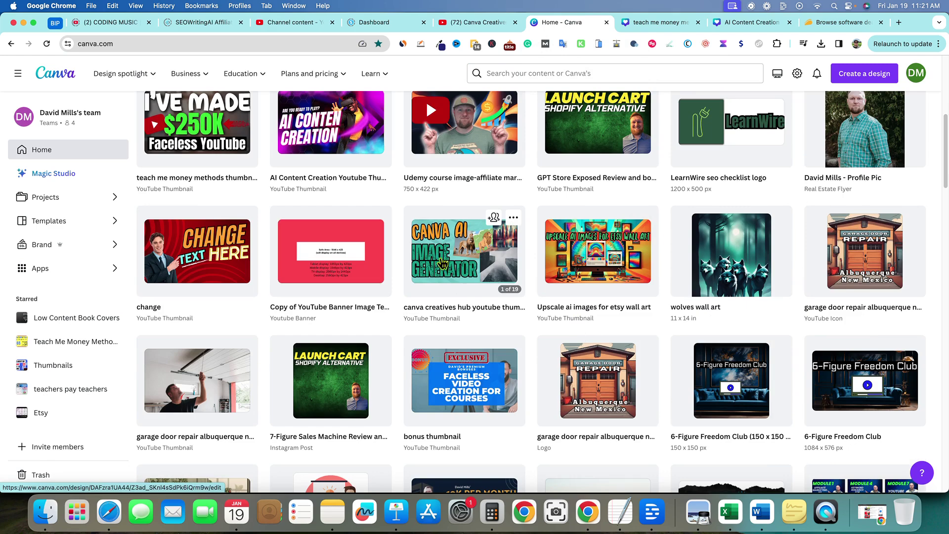
left_click(455, 259)
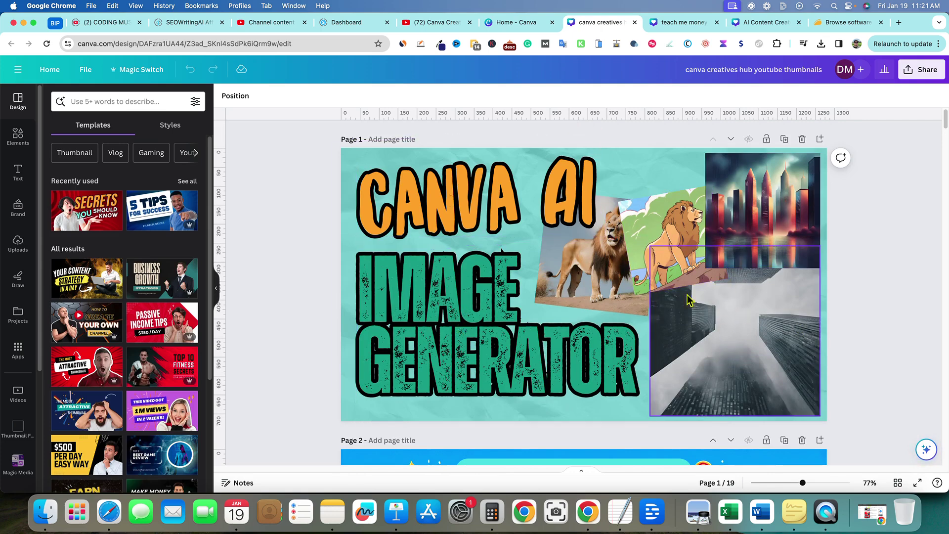
scroll(660, 349, "down", 10)
scroll(659, 348, "up", 1)
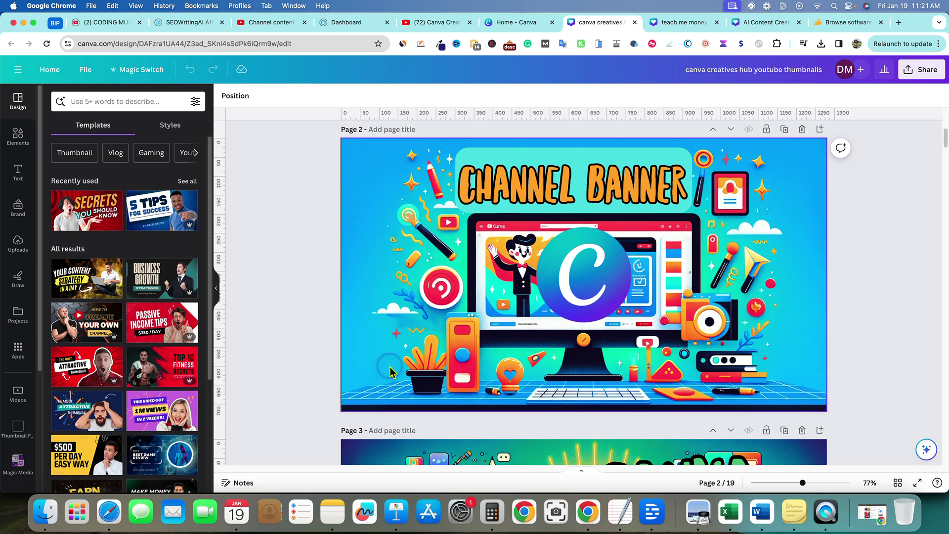
left_click(379, 399)
key("Escape")
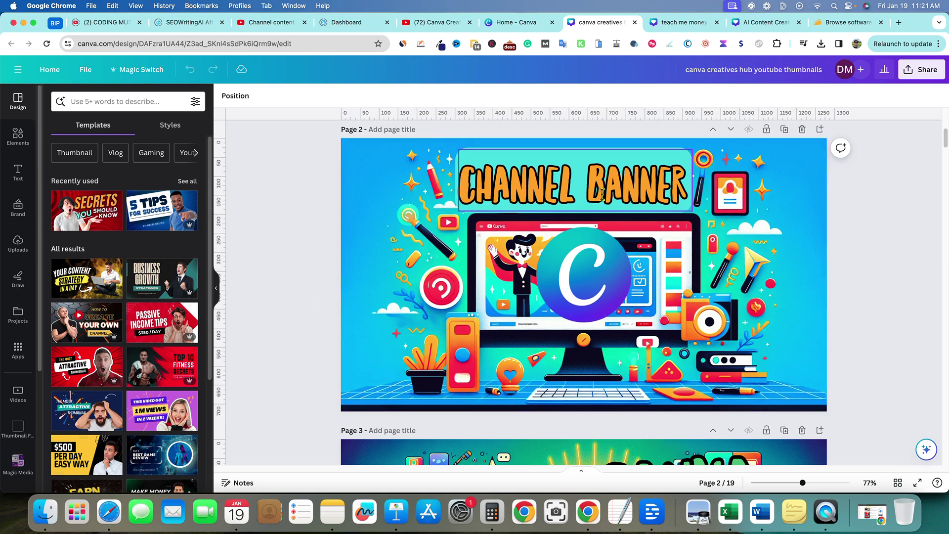
scroll(760, 345, "down", 8)
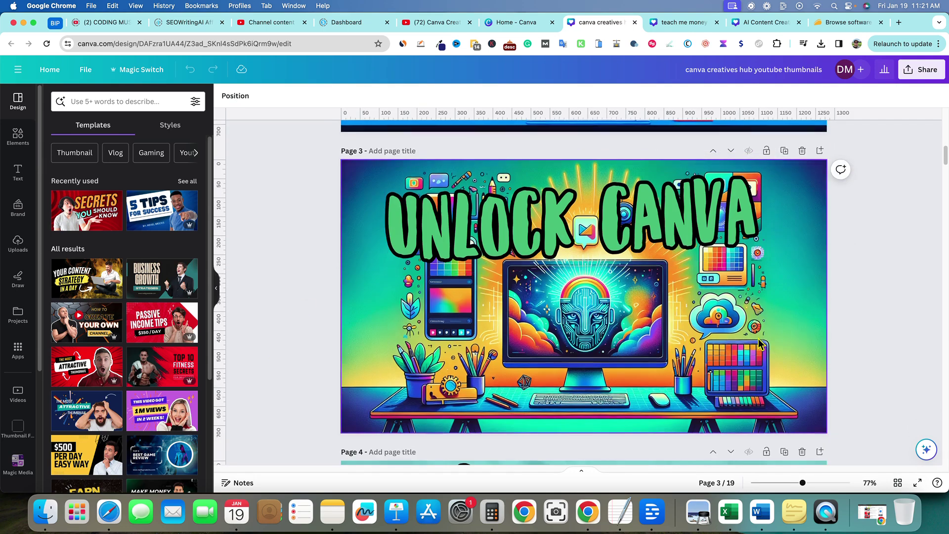
scroll(615, 334, "up", 10)
- Return to the Canva home page and create a new blank YouTube Thumbnail design
key("ctrl+shift+Tab")
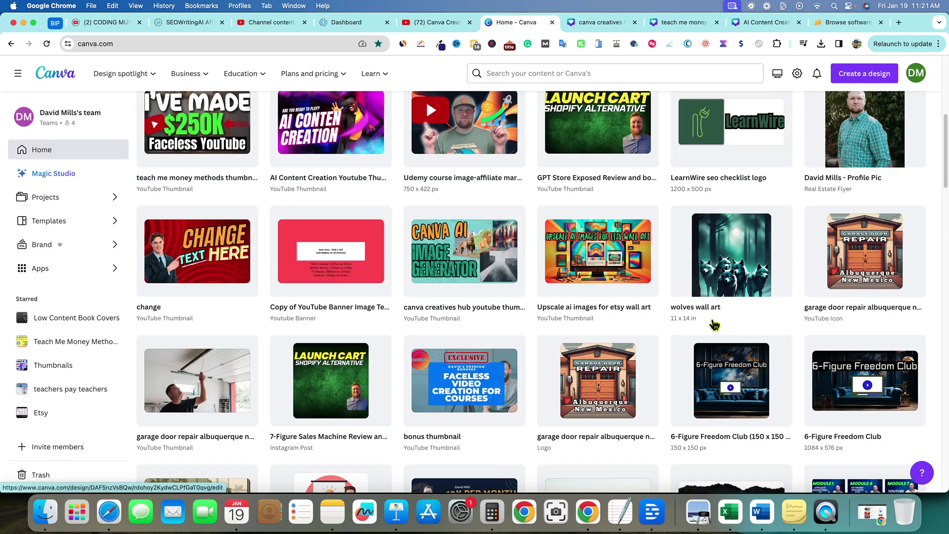
scroll(714, 324, "up", 7)
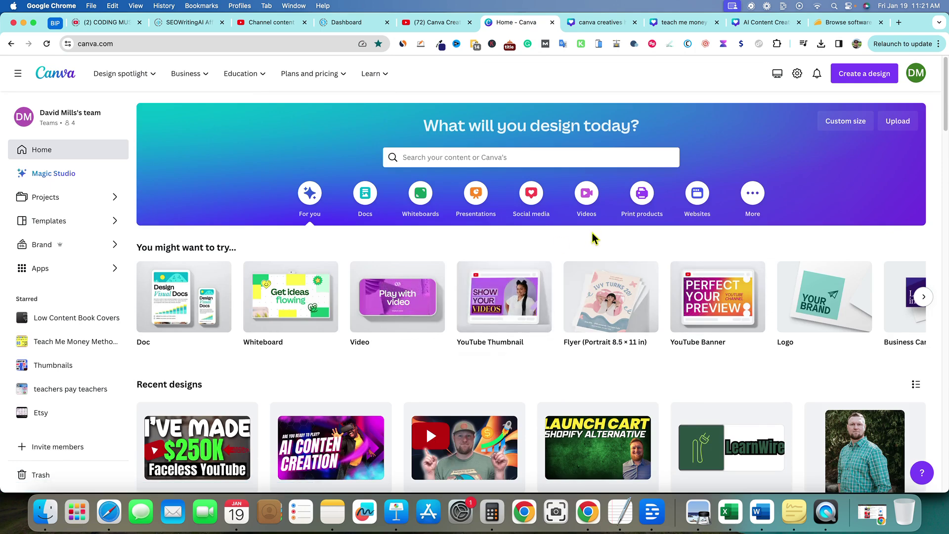
left_click(863, 76)
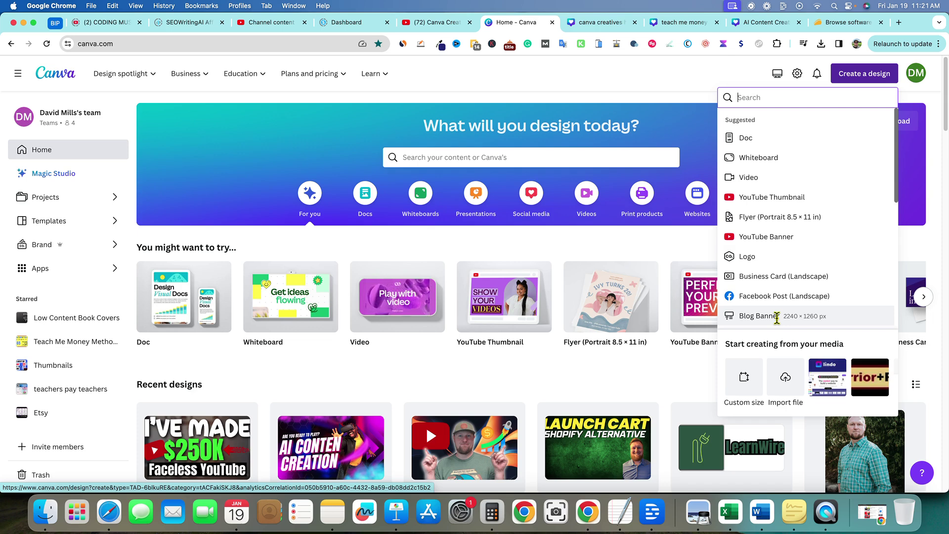
left_click(791, 197)
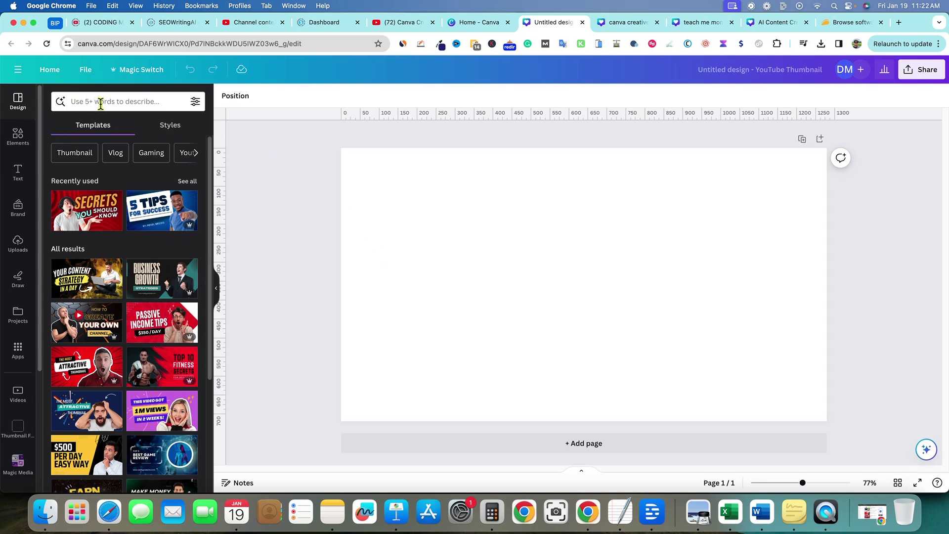
- Apply the blue "Secrets - How to go viral on social media" template to the page and open its background's colour choices
scroll(176, 262, "down", 15)
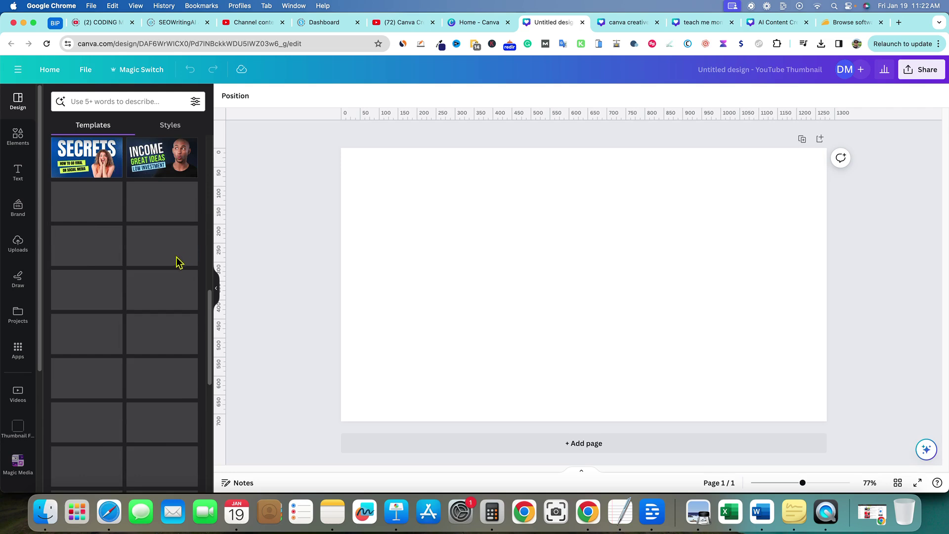
scroll(176, 267, "up", 3)
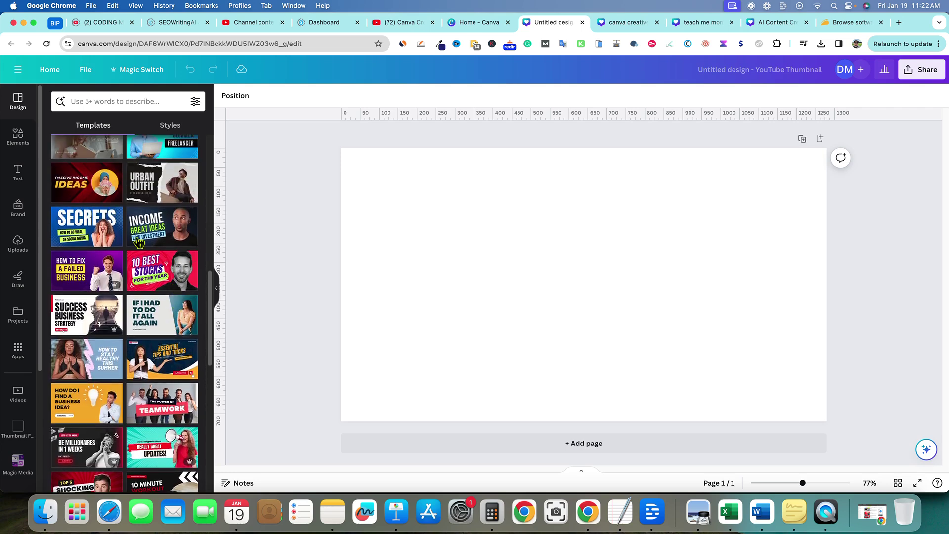
scroll(141, 243, "up", 1)
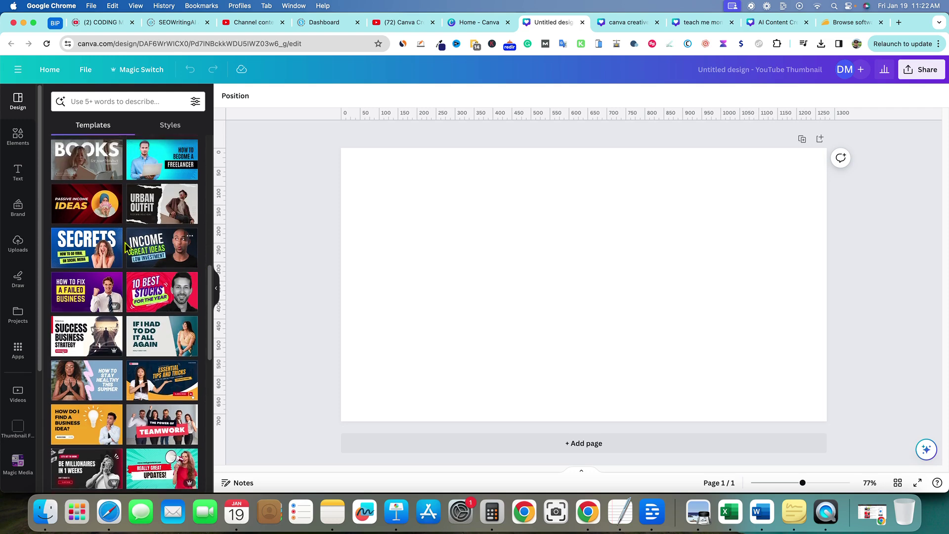
left_click(94, 245)
left_click(375, 316)
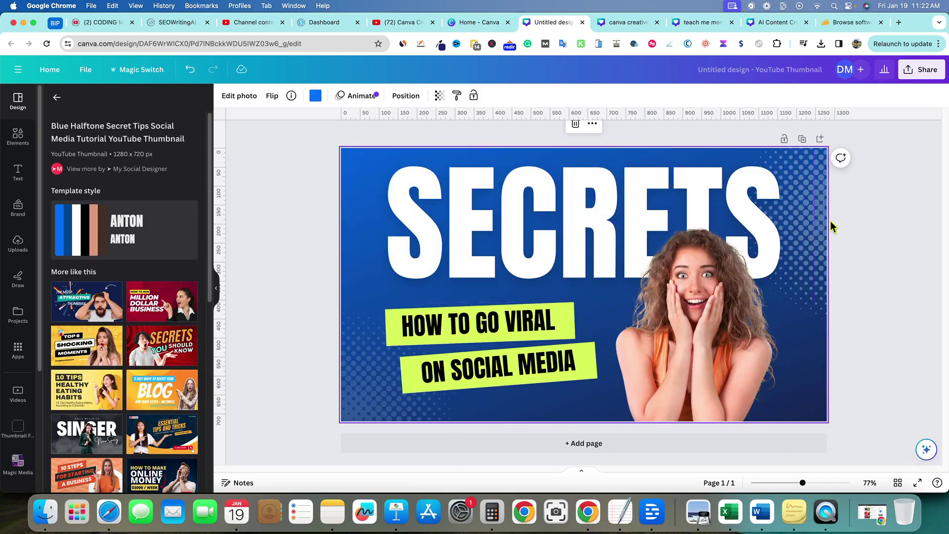
left_click(863, 215)
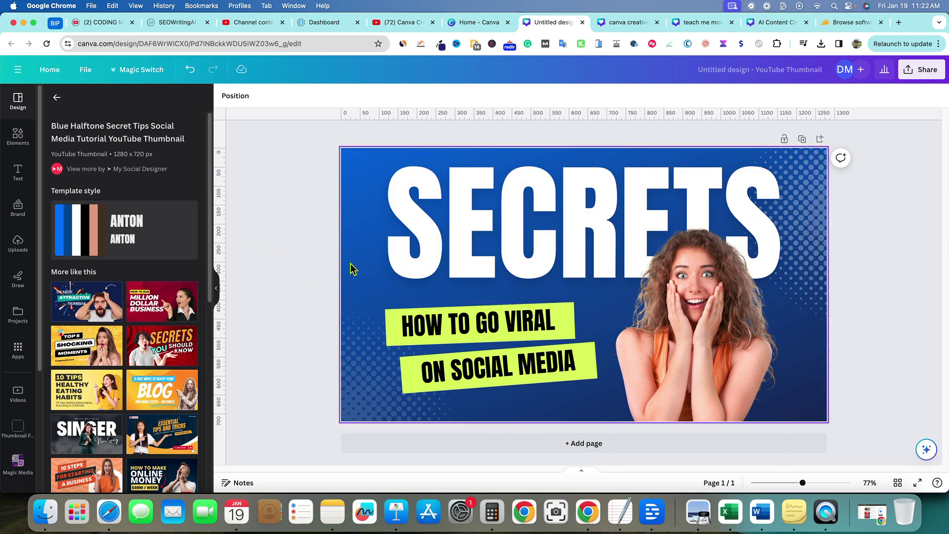
left_click(352, 301)
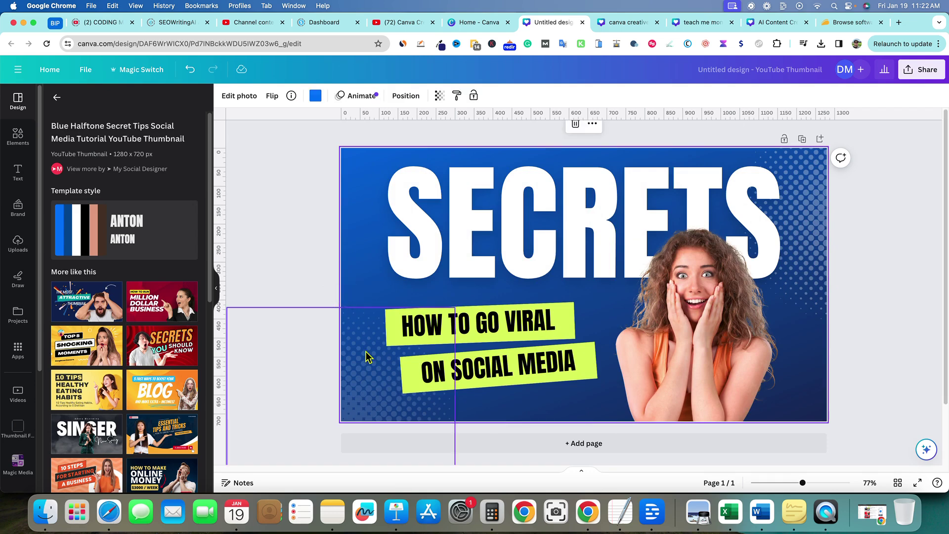
left_click(315, 95)
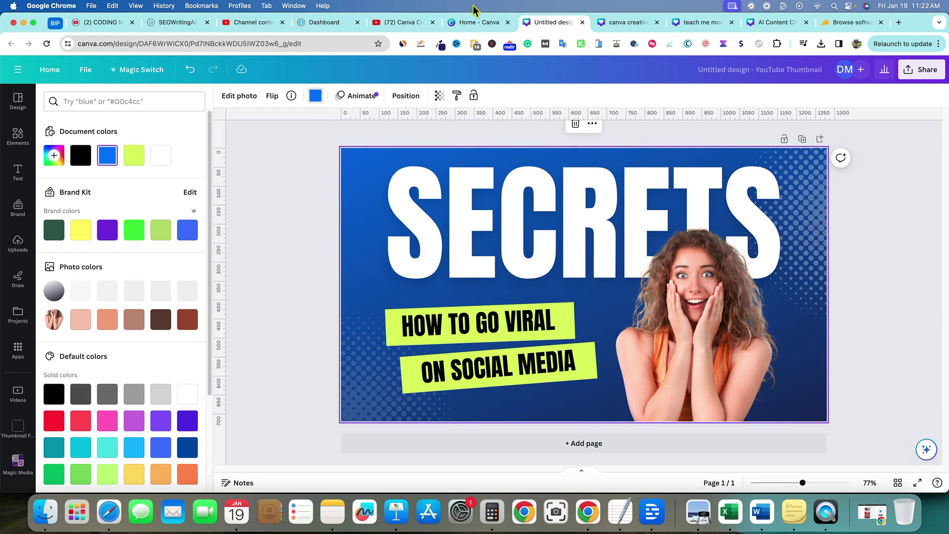
- Open the "GPT Store Exposed Review and bonus" design from the home page, view its first two thumbnails and return home
left_click(469, 22)
scroll(454, 362, "down", 1)
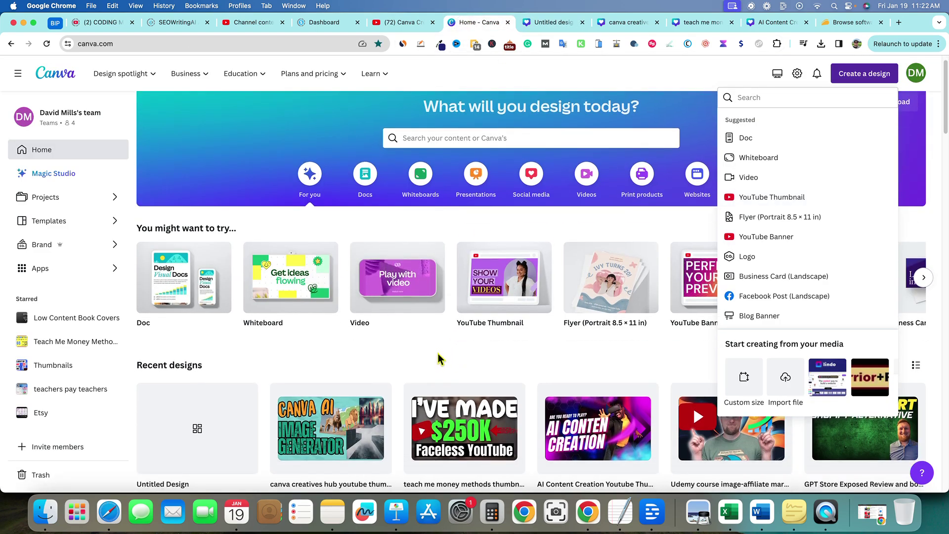
left_click(445, 356)
left_click(710, 320)
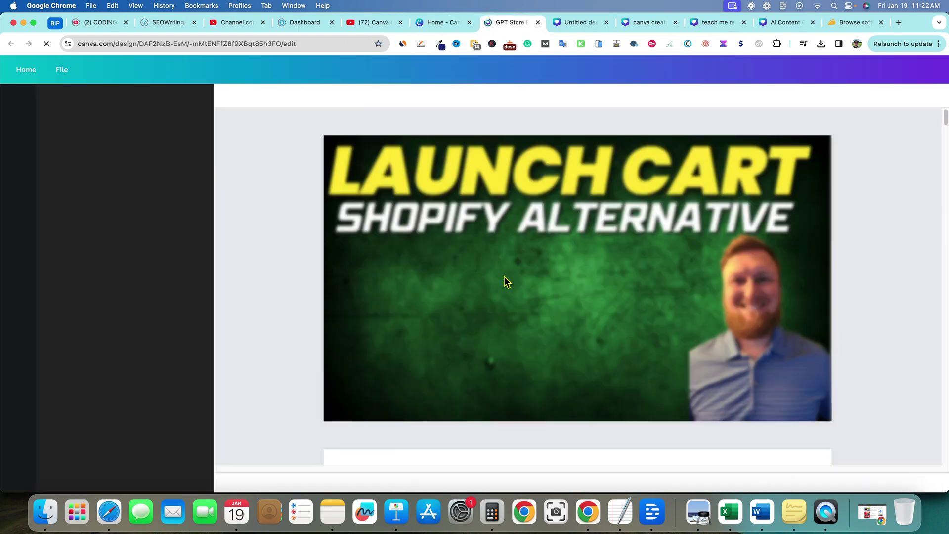
scroll(506, 284, "down", 5)
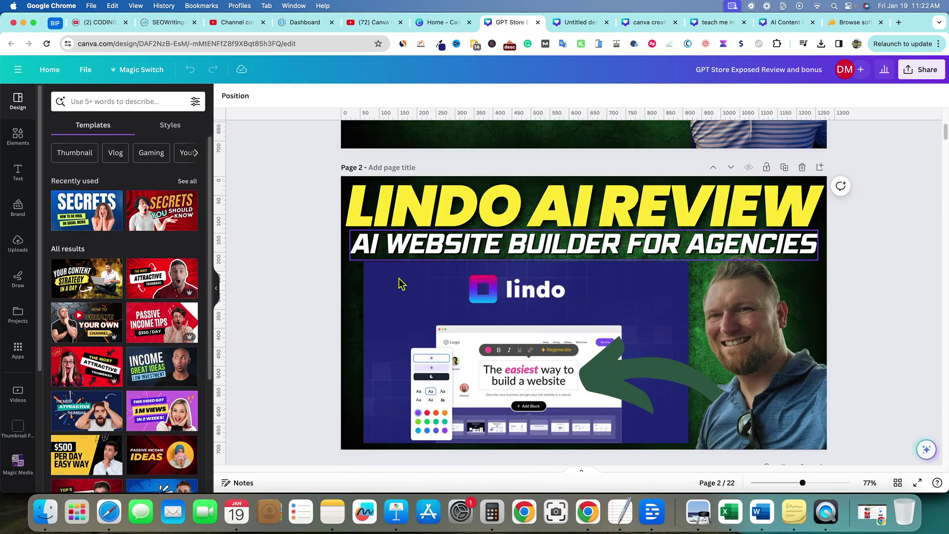
scroll(474, 331, "up", 5)
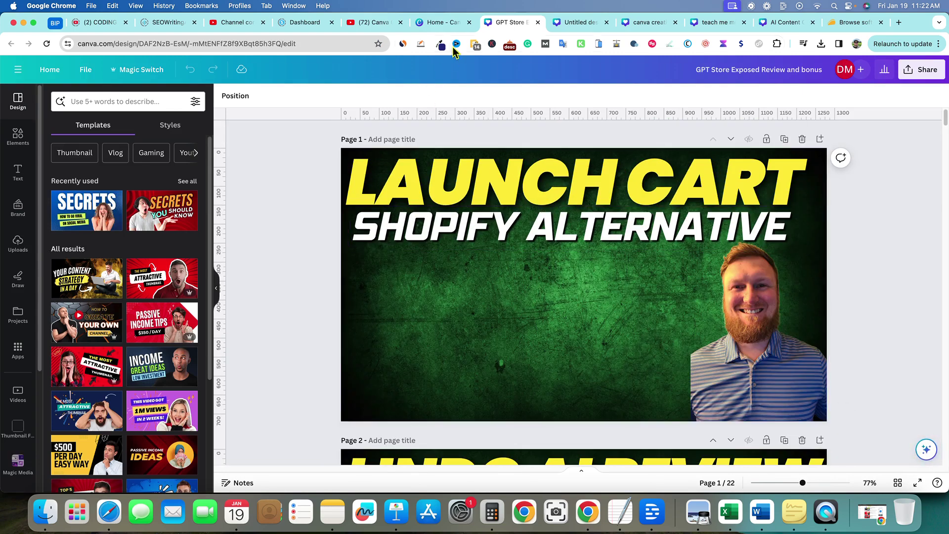
left_click(440, 23)
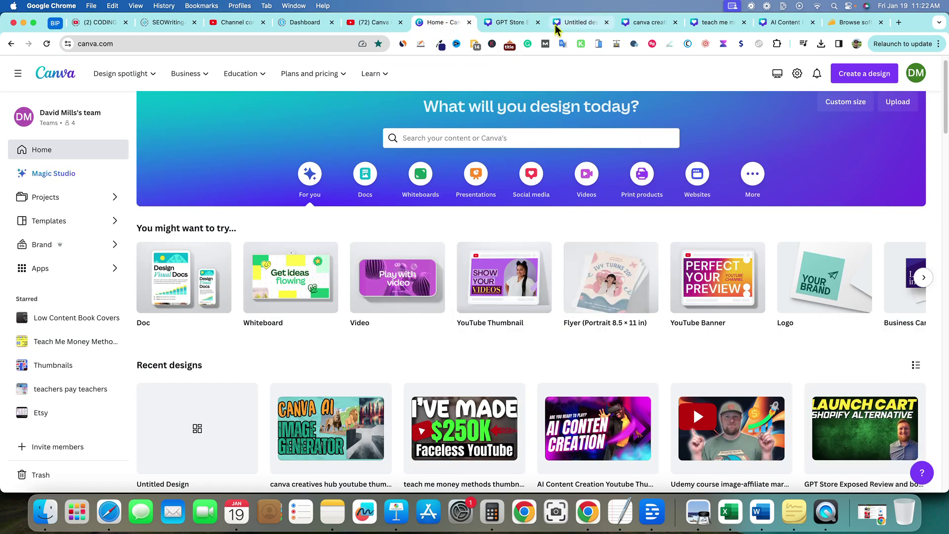
- Go back to the untitled thumbnail design and change its background to the dark green brand colour #355f4a
left_click(578, 22)
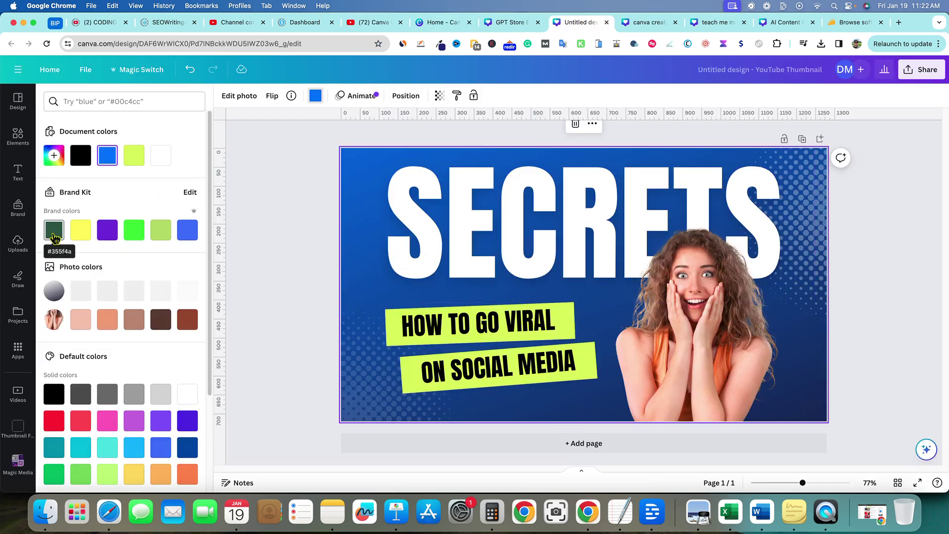
left_click(51, 236)
left_click(281, 209)
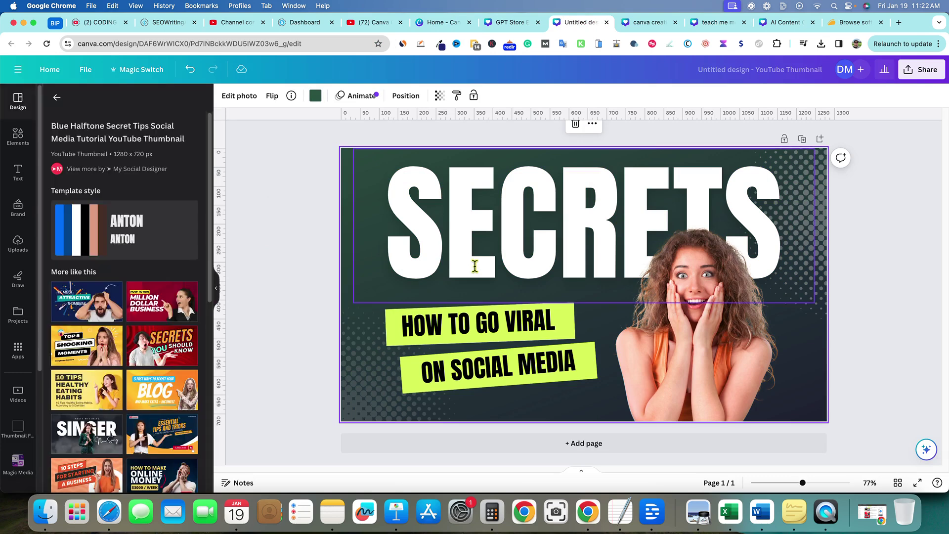
- Replace the headline with "CANVA" and the two label texts below it with "THUMBNAIL DESIGN" and "2024"
left_click(493, 233)
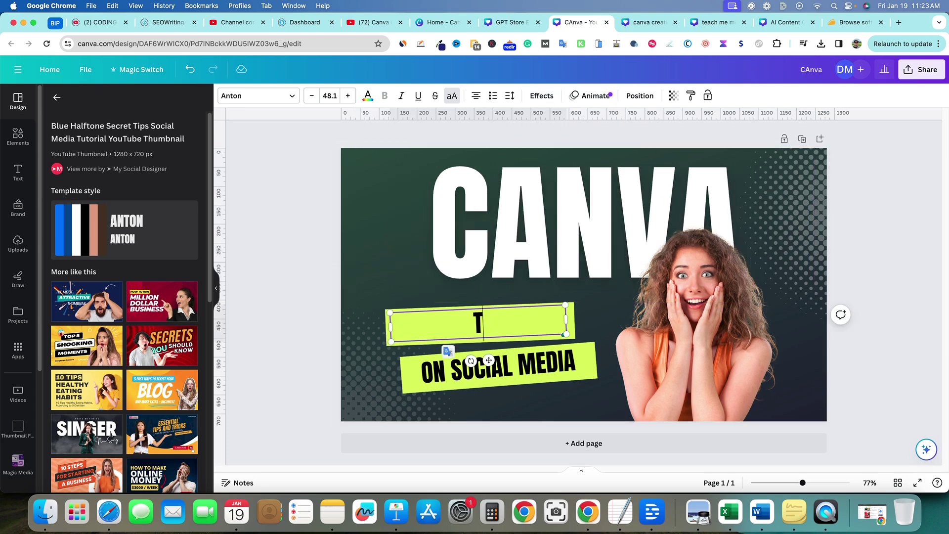
type("HUMBNAIL DESIGN")
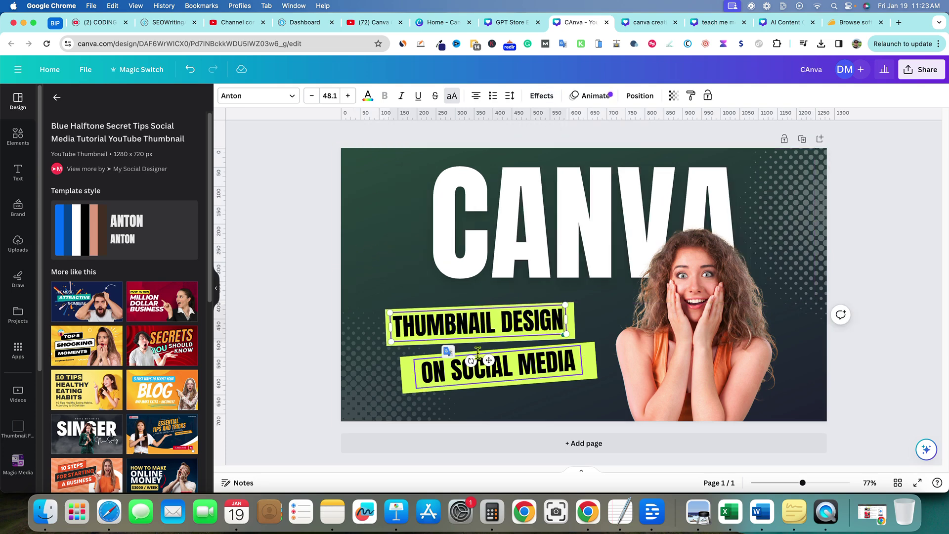
double_click(514, 369)
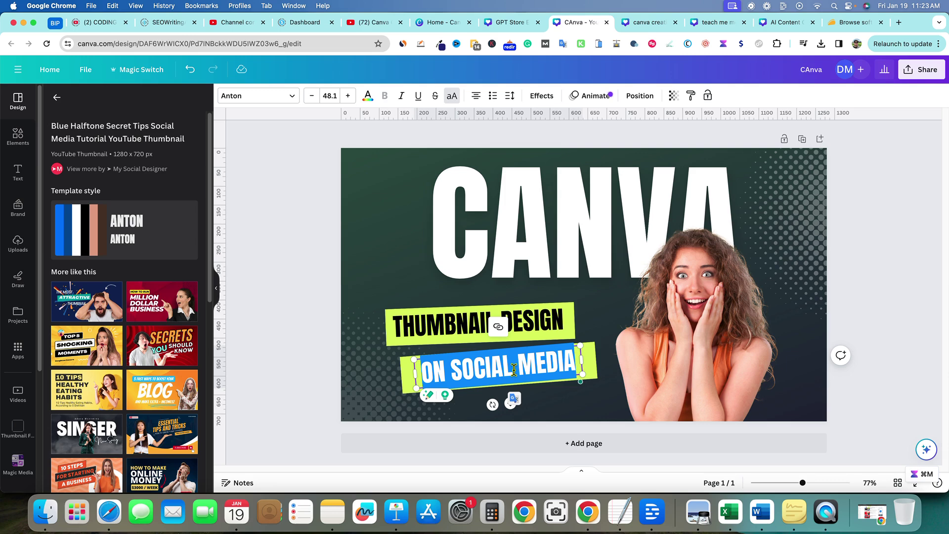
type("2024")
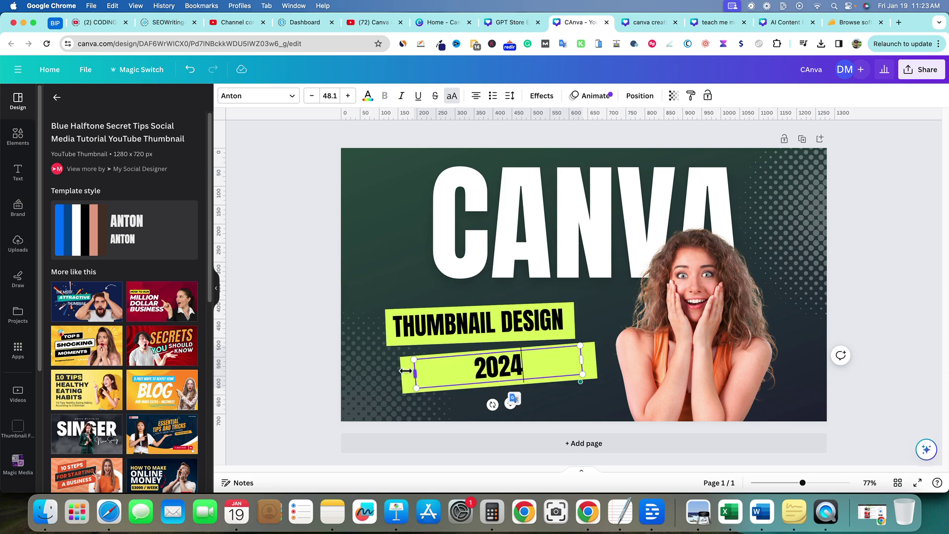
left_click(378, 381)
left_click(305, 218)
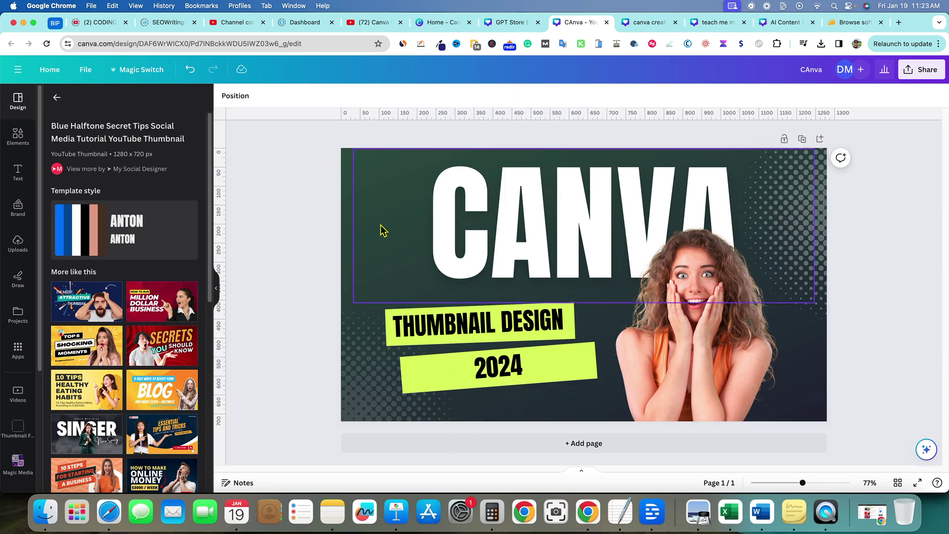
- Delete the gradient background image behind the thumbnail's text
left_click(352, 309)
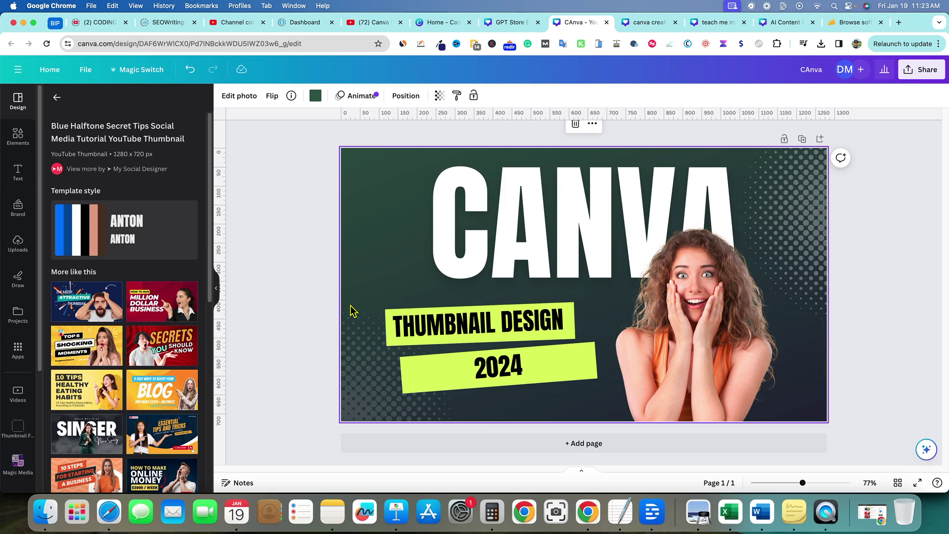
key("Delete")
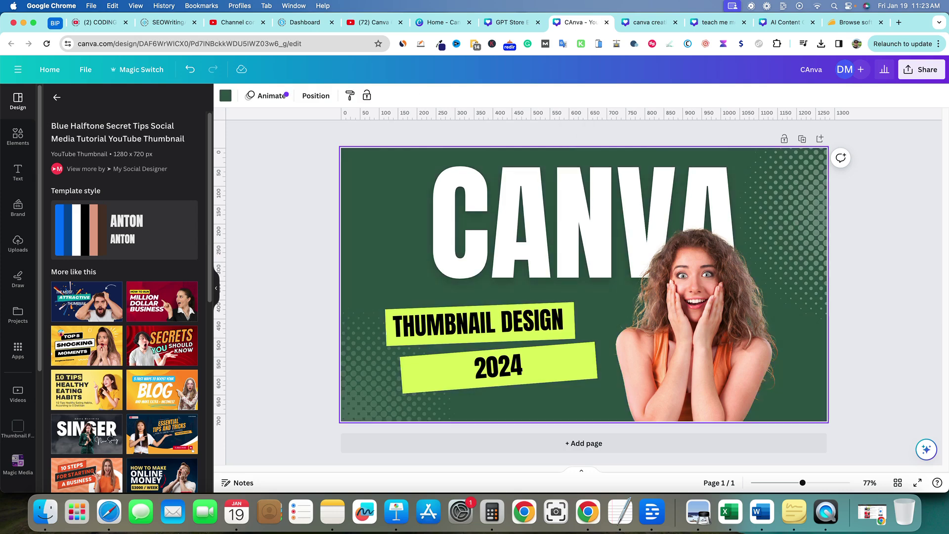
- Switch to the open "canva creatives hub youtube thumbnails" design after a glance at the "teach me money methods thumbnails" design
left_click(280, 231)
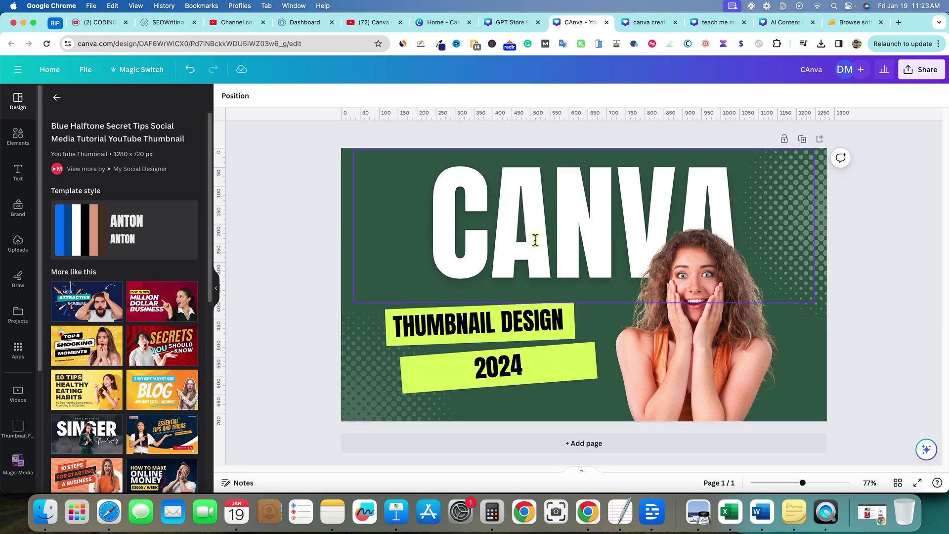
left_click(354, 310)
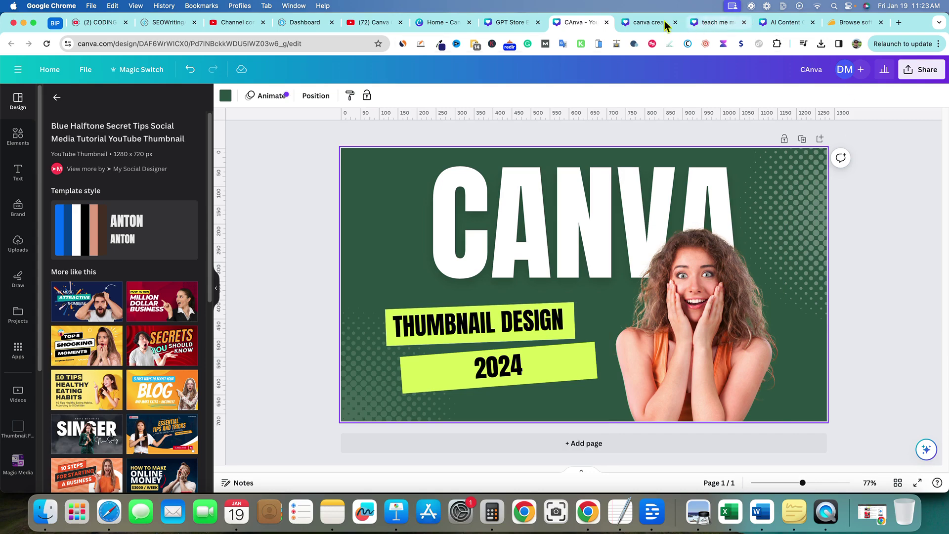
left_click(708, 27)
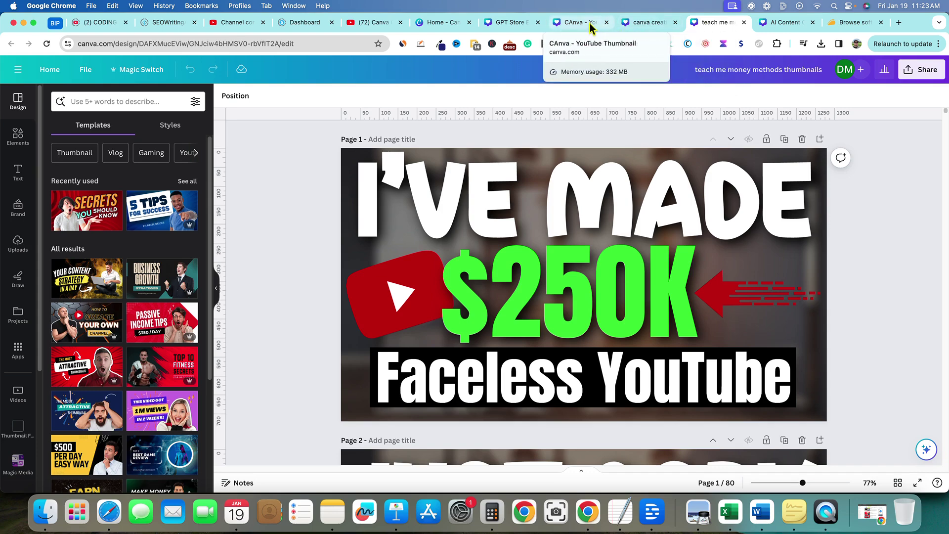
left_click(637, 25)
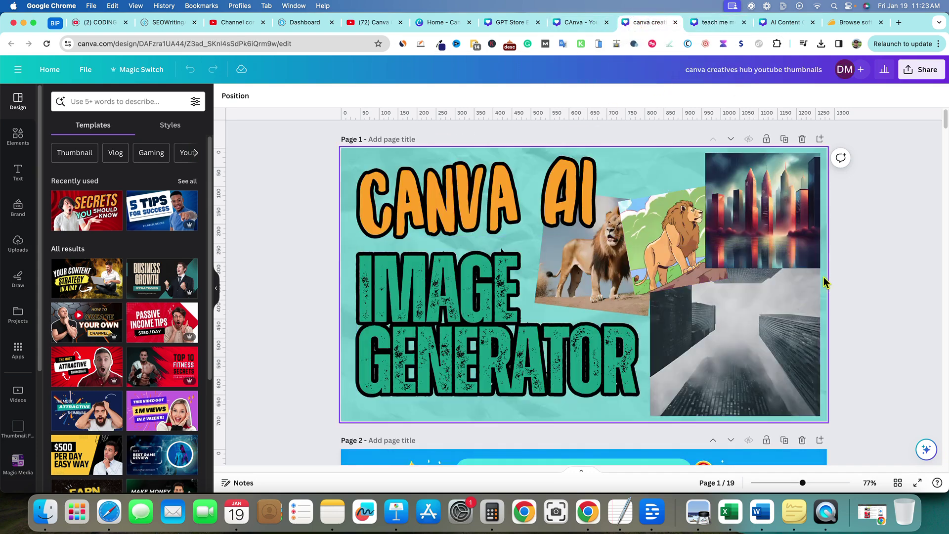
- Look through the design's first five thumbnail pages to compare their shared colours, fonts and background, ending at page 1
scroll(847, 269, "down", 5)
scroll(803, 361, "up", 5)
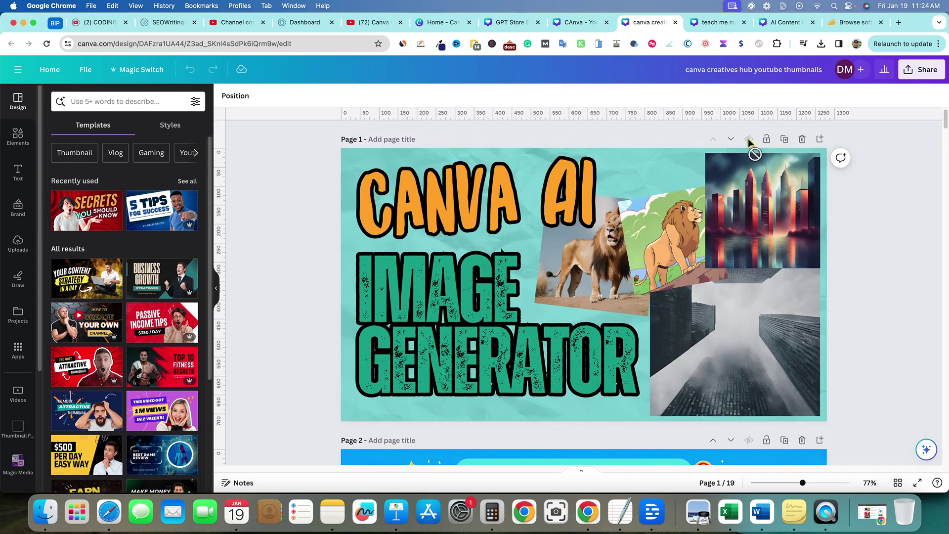
scroll(615, 308, "down", 10)
scroll(618, 308, "up", 5)
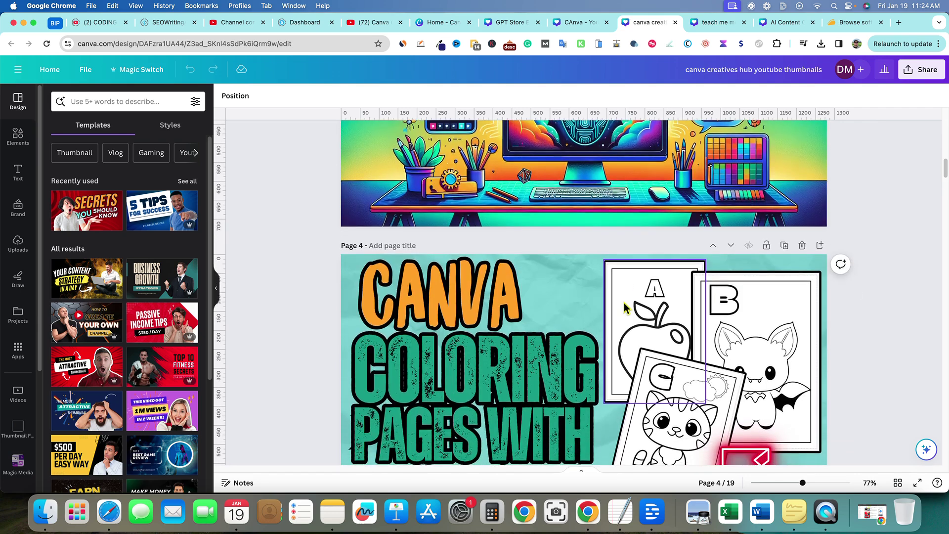
scroll(624, 308, "down", 3)
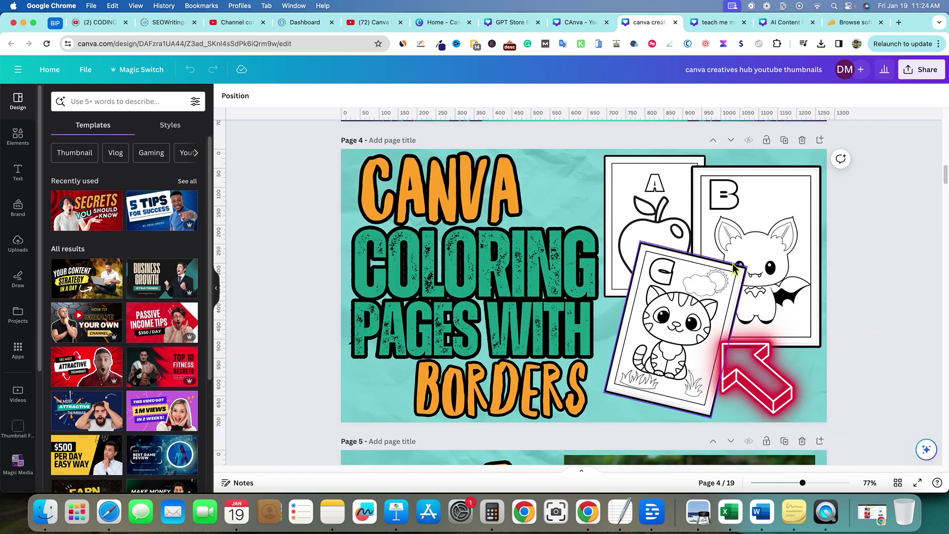
scroll(805, 383, "down", 10)
scroll(808, 383, "up", 2)
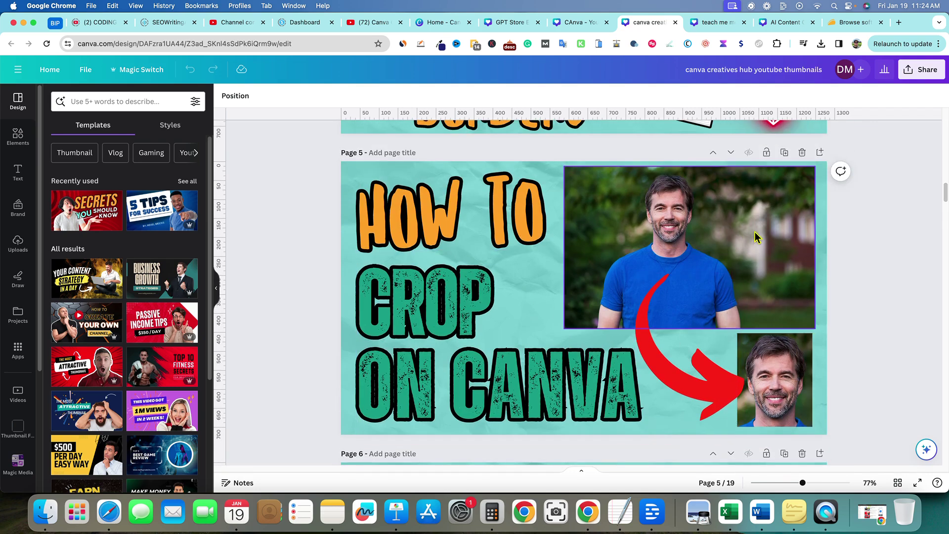
scroll(847, 159, "up", 20)
scroll(847, 200, "up", 5)
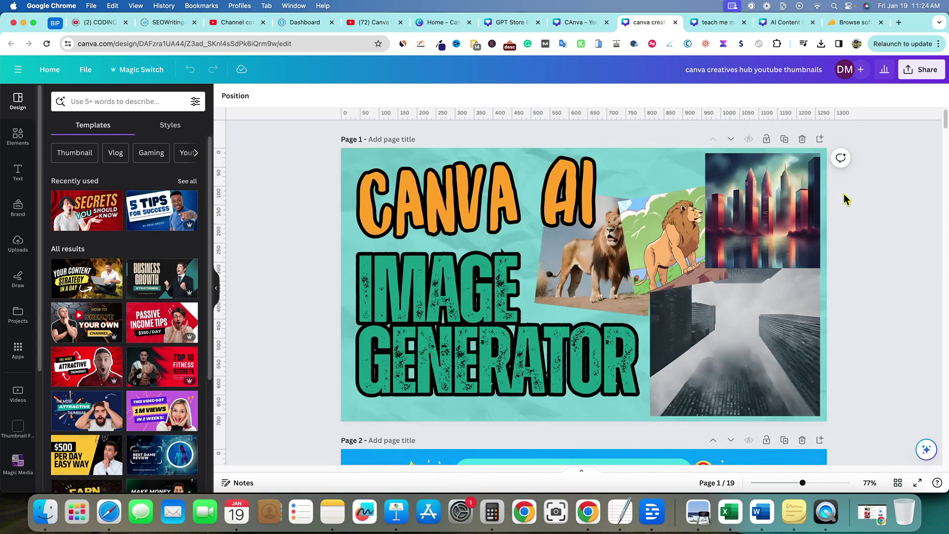
- Add a new page after page 1 and apply the navy "The Most Attractive Thumbnail" template to it
left_click(820, 139)
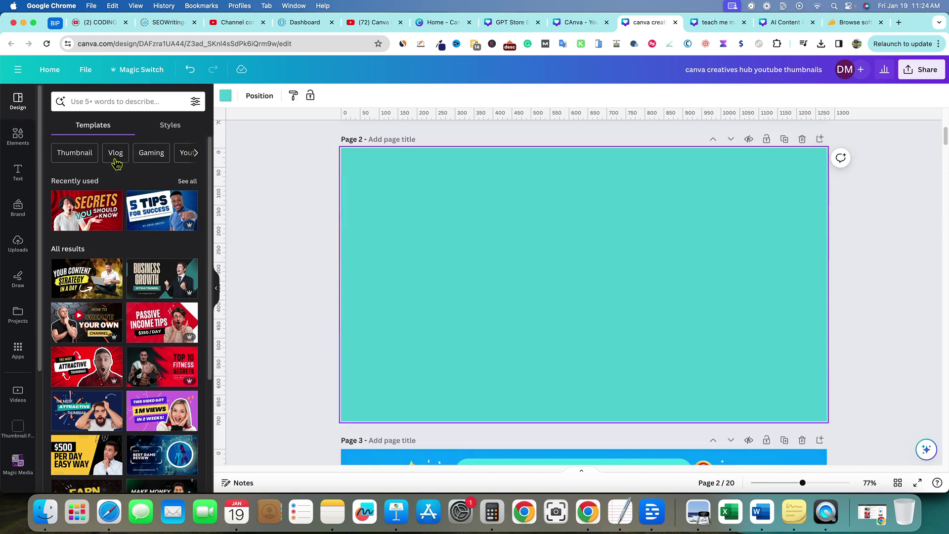
scroll(122, 383, "down", 8)
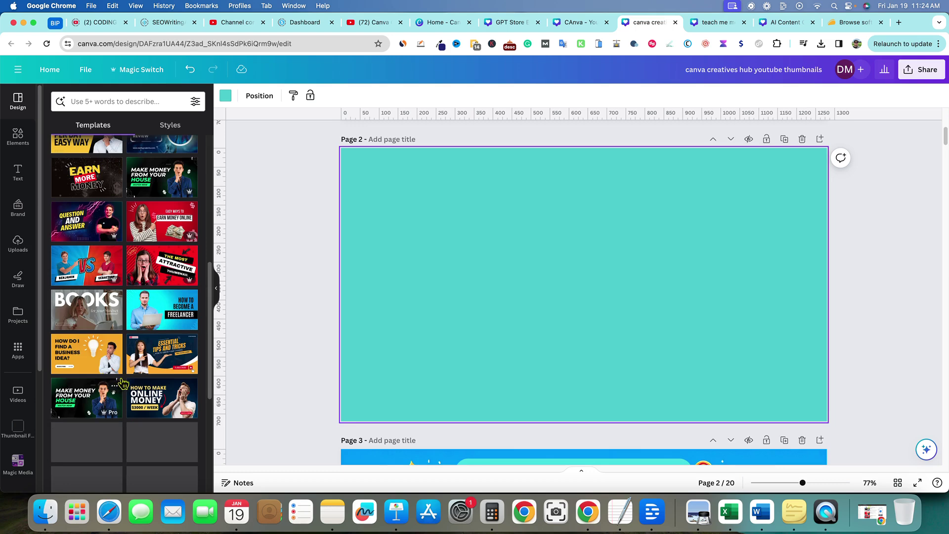
scroll(121, 383, "down", 3)
scroll(195, 250, "up", 6)
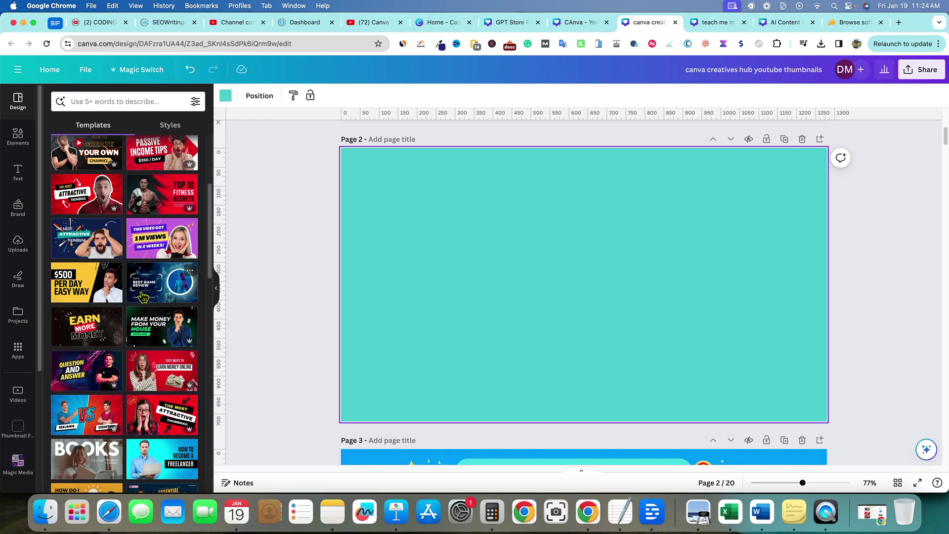
left_click(254, 239)
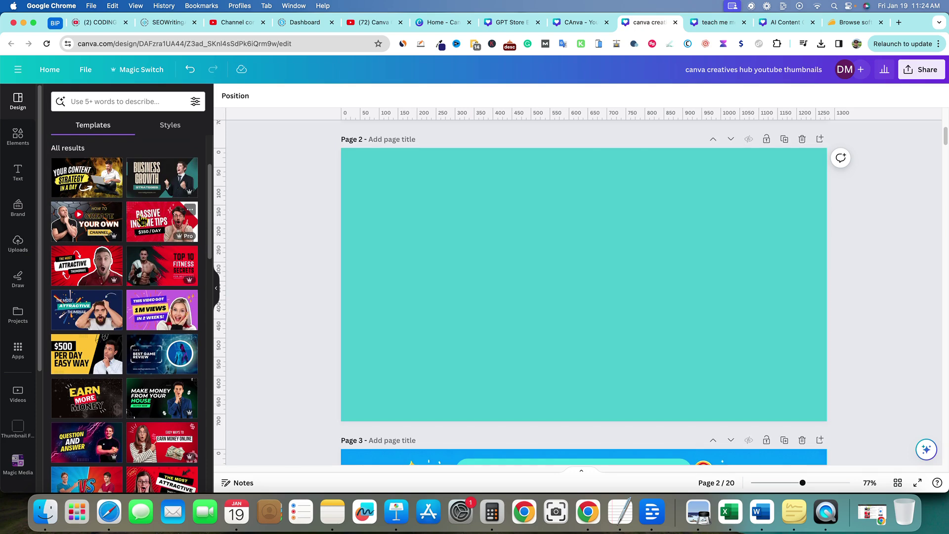
left_click(416, 284)
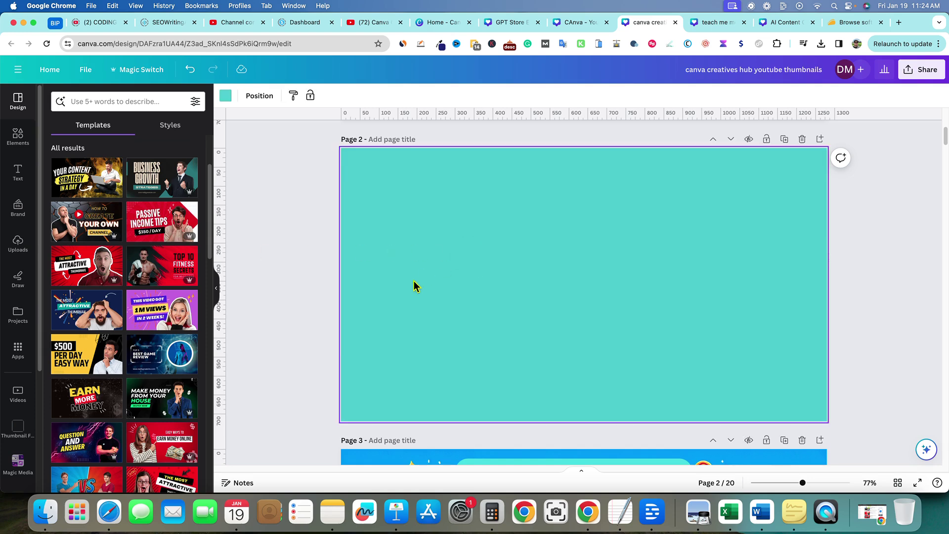
left_click(103, 294)
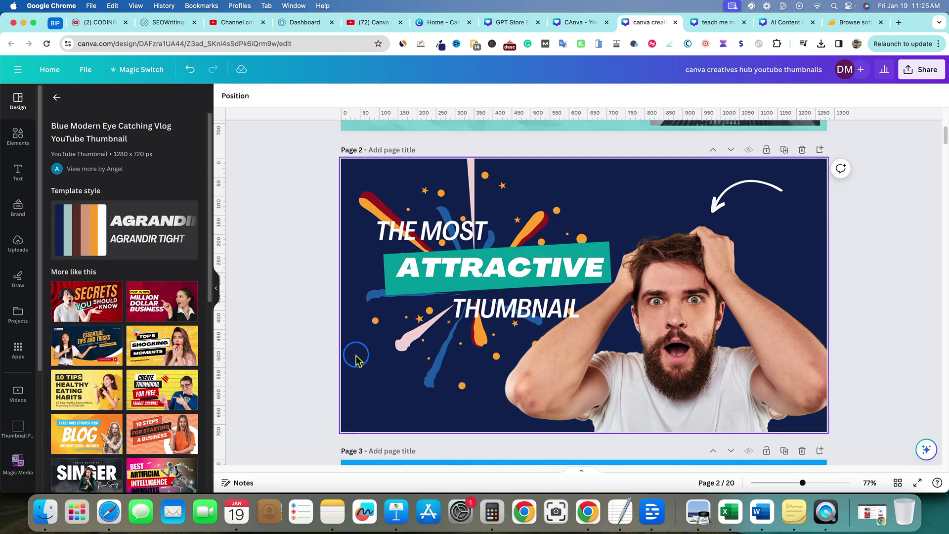
- Compare two turquoise document colours on page 2's background and keep the softer one that better matches page 1
left_click(225, 95)
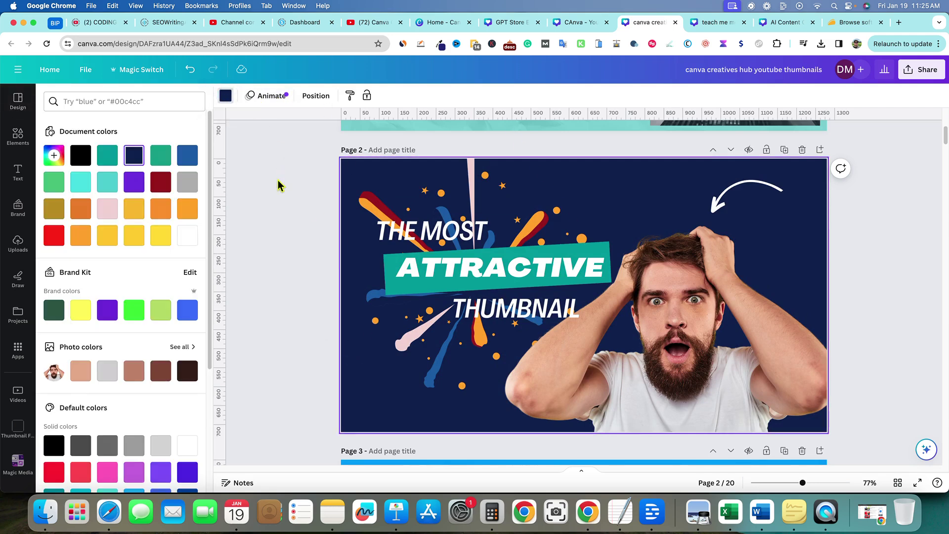
left_click(81, 182)
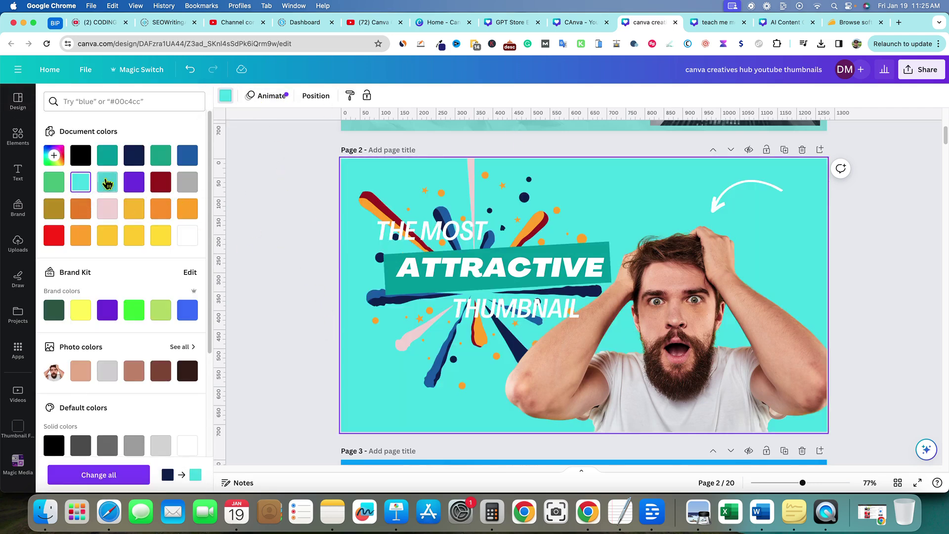
left_click(107, 183)
scroll(391, 232, "up", 5)
scroll(390, 281, "down", 3)
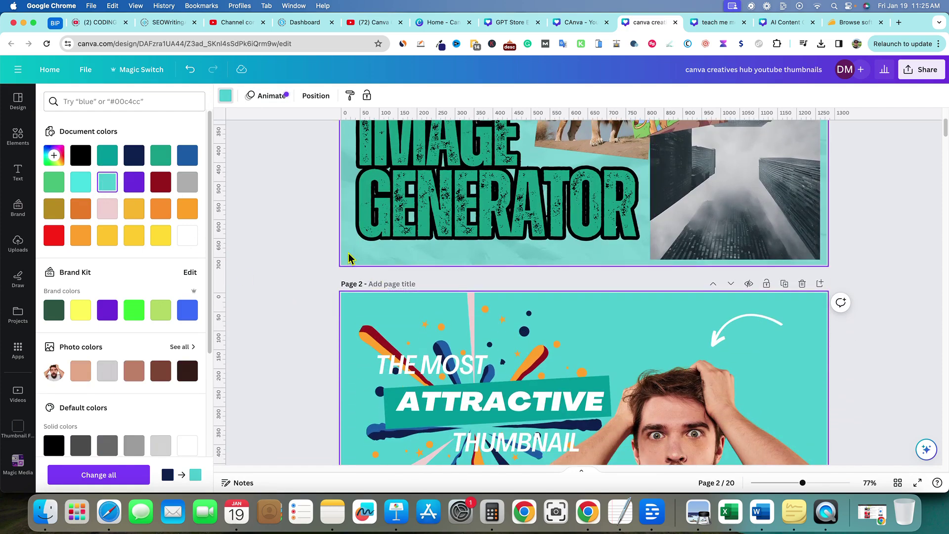
scroll(282, 322, "down", 4)
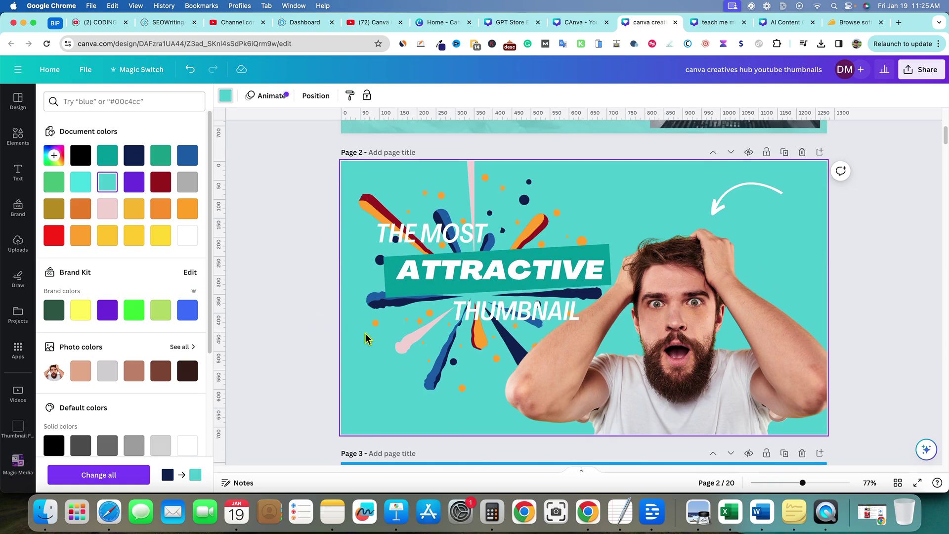
left_click(80, 182)
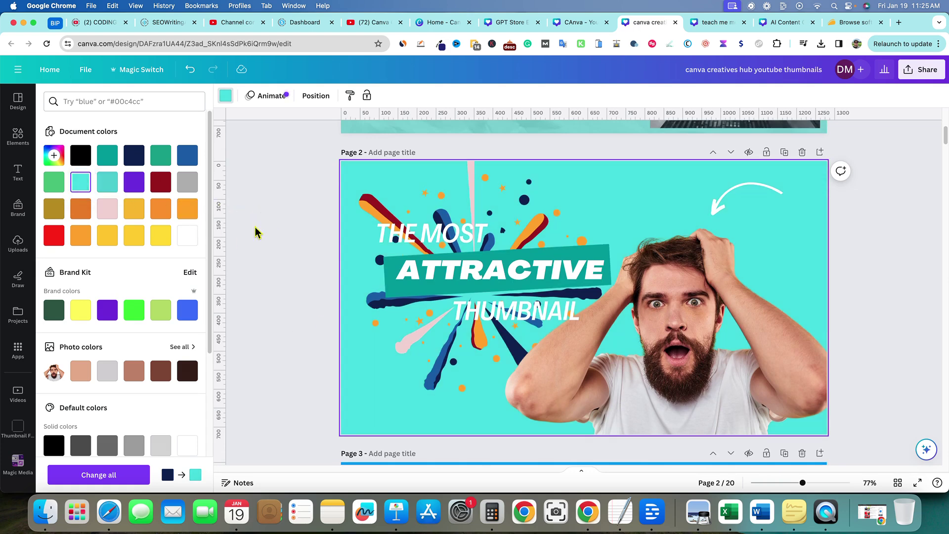
left_click(107, 182)
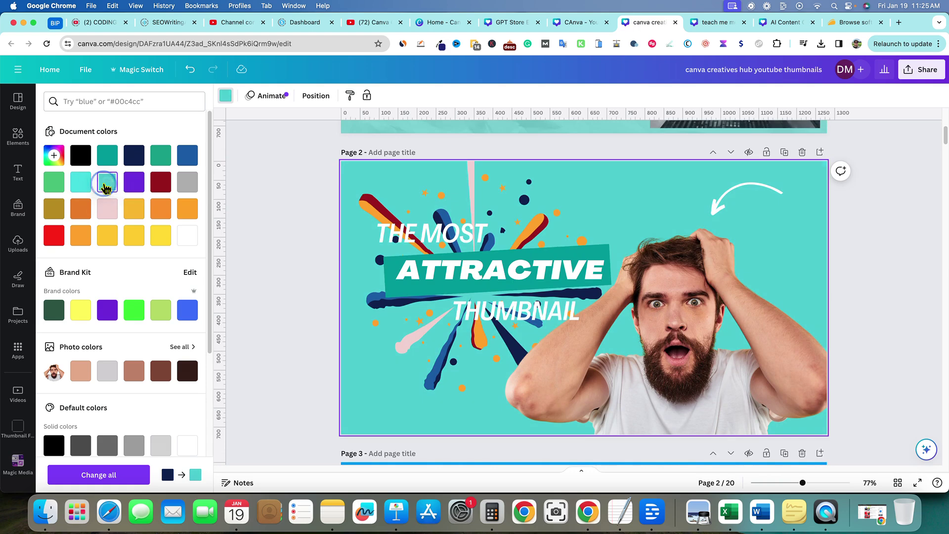
left_click(267, 267)
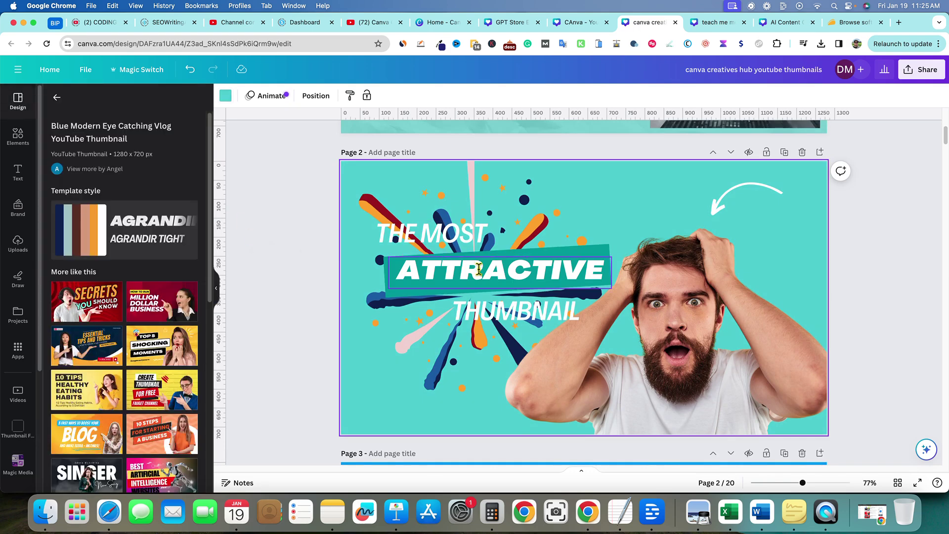
double_click(461, 236)
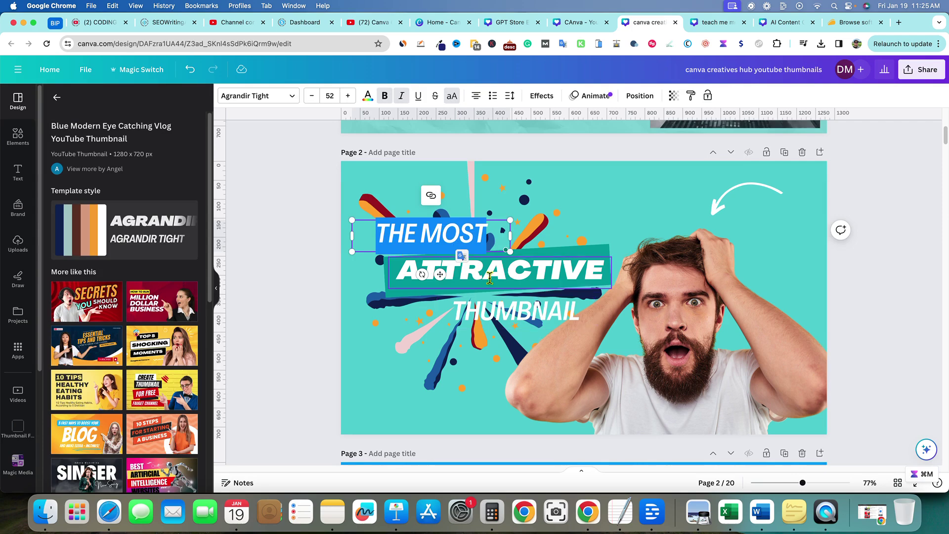
scroll(316, 266, "up", 10)
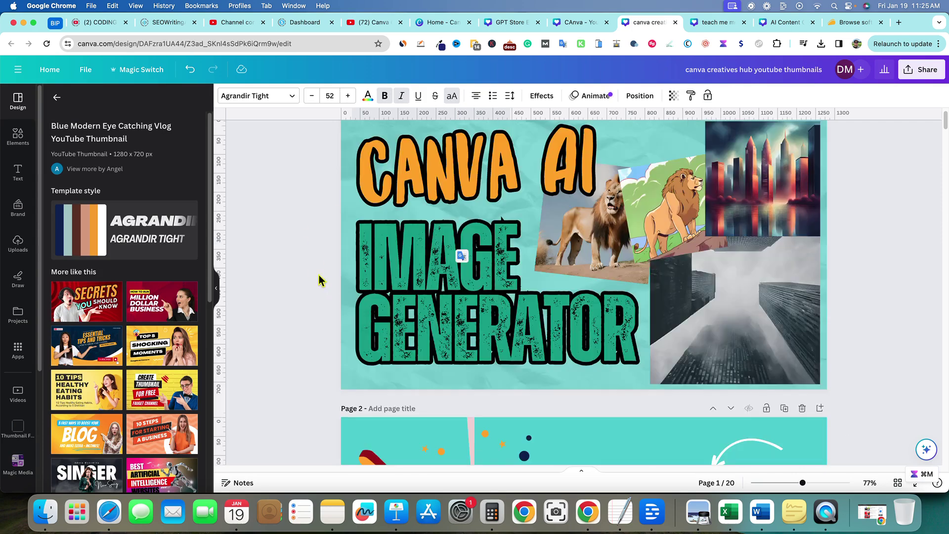
left_click(321, 269)
scroll(350, 296, "up", 1)
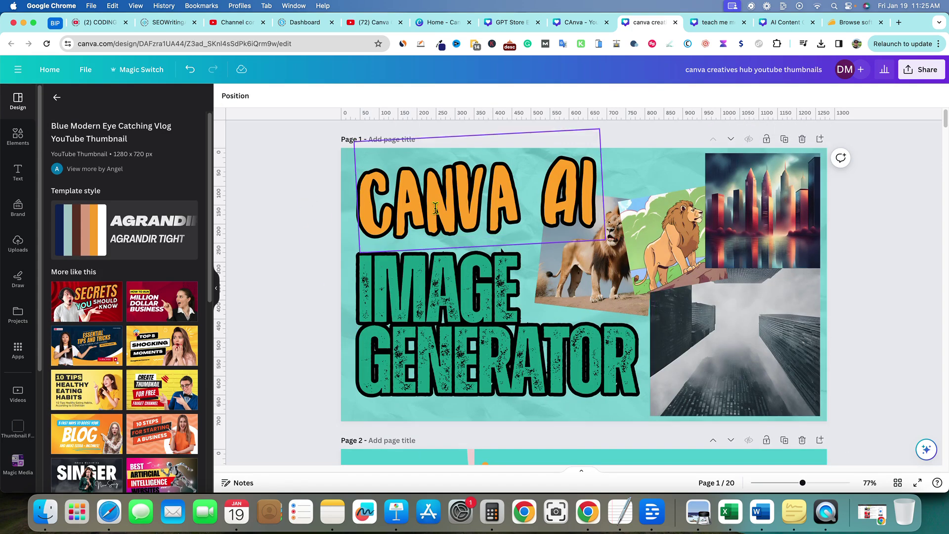
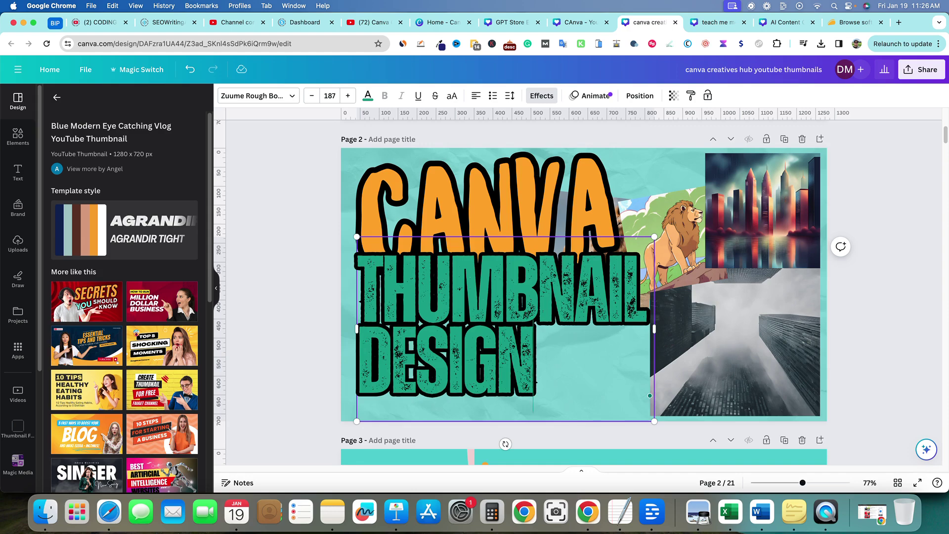
- Duplicate the "CANVA" headline on page 2, change the copy to "2024" and shrink it to about size 100 below "DESIGN"
left_click(534, 229)
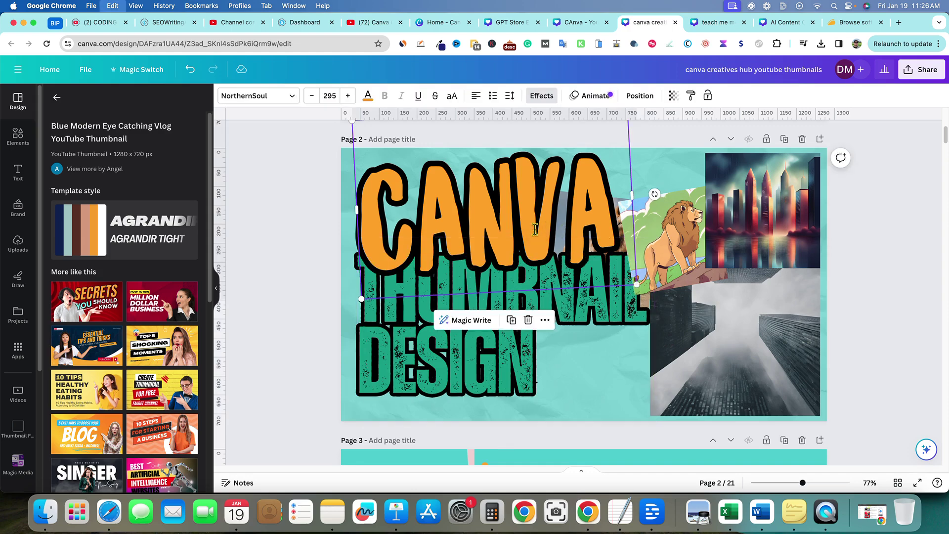
left_click_drag(535, 229, 624, 363)
double_click(623, 363)
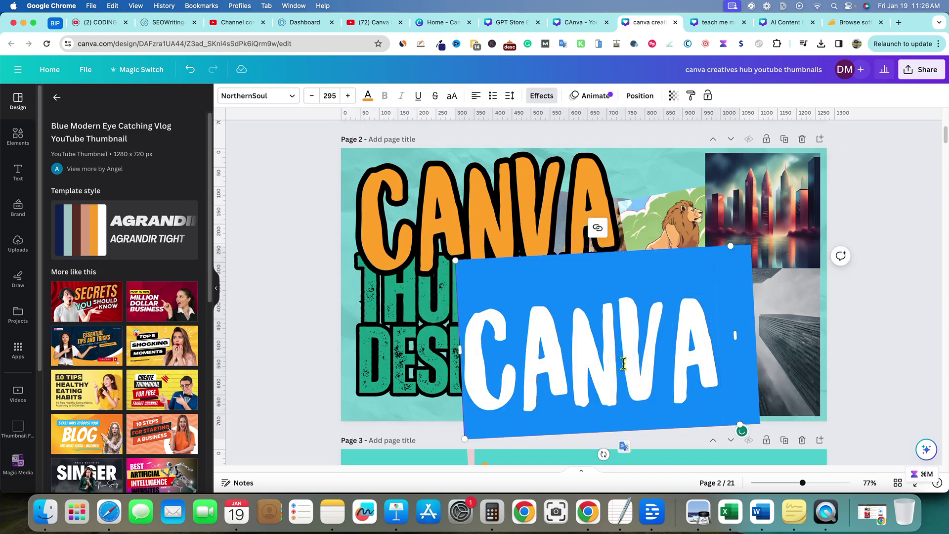
type("2024")
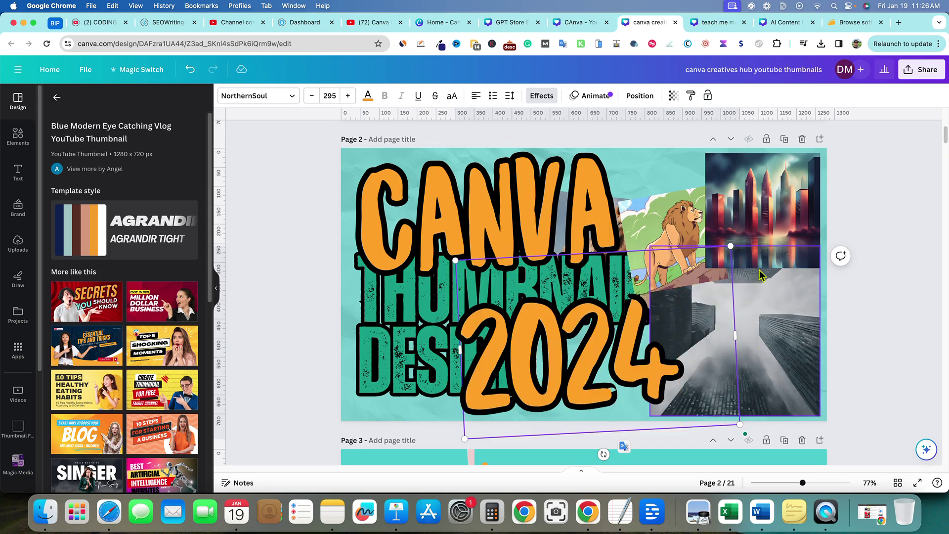
left_click_drag(702, 260, 555, 373)
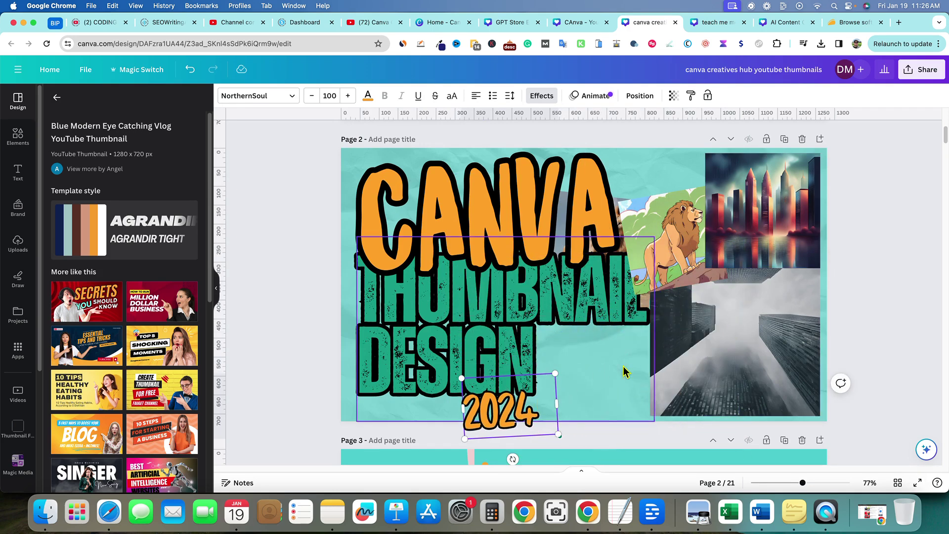
- Delete the grey skyscraper photo, the colourful skyline image and both lion pictures from page 2
left_click(708, 359)
key("Delete")
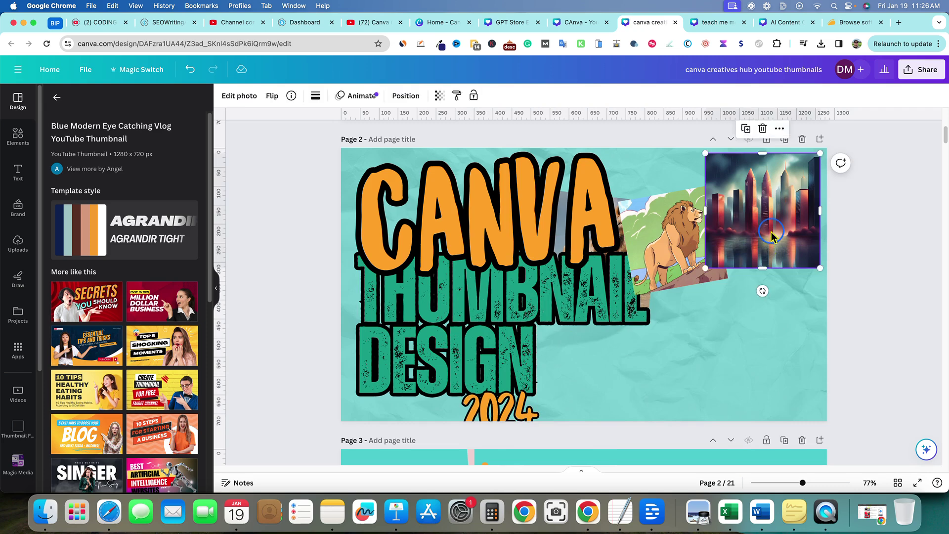
key("Delete")
left_click(671, 253)
key("Delete")
left_click(648, 230)
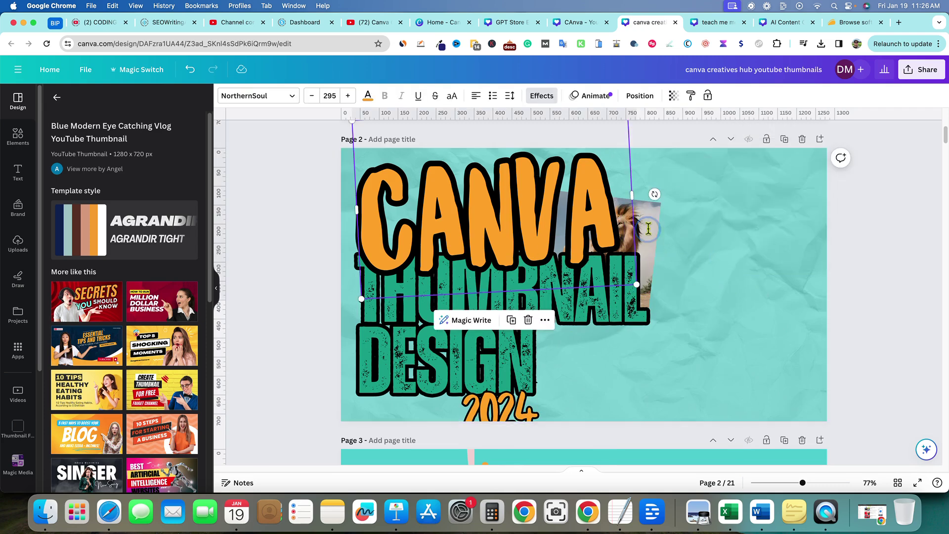
key("Delete")
left_click(717, 255)
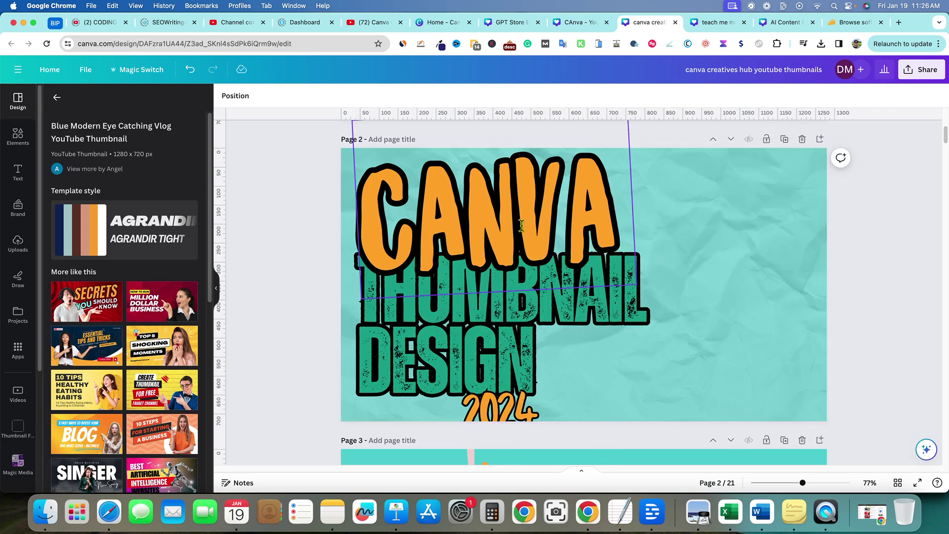
- Shrink the orange "CANVA" headline on page 2 to about size 276 and nudge it into place above "THUMBNAIL"
scroll(522, 226, "up", 1)
left_click(644, 297)
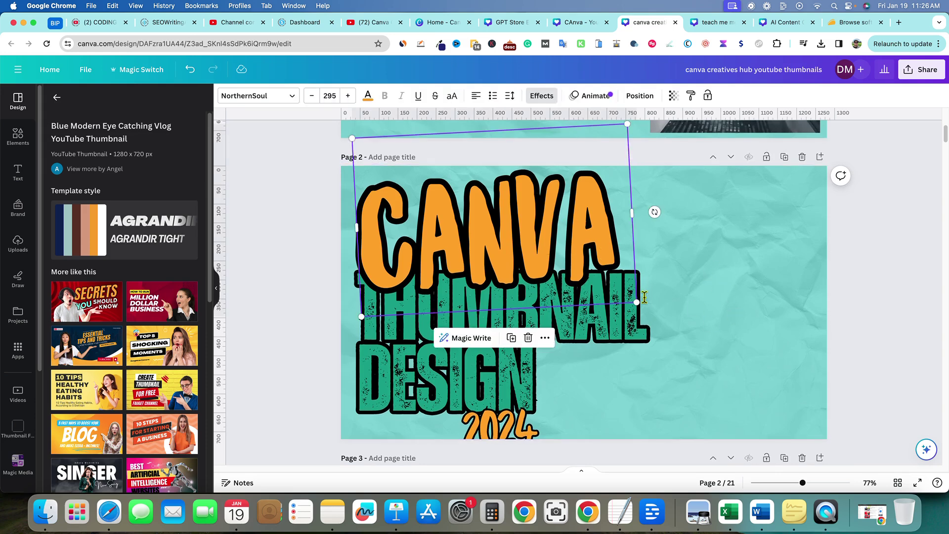
left_click_drag(635, 300, 619, 287)
left_click_drag(531, 227, 535, 228)
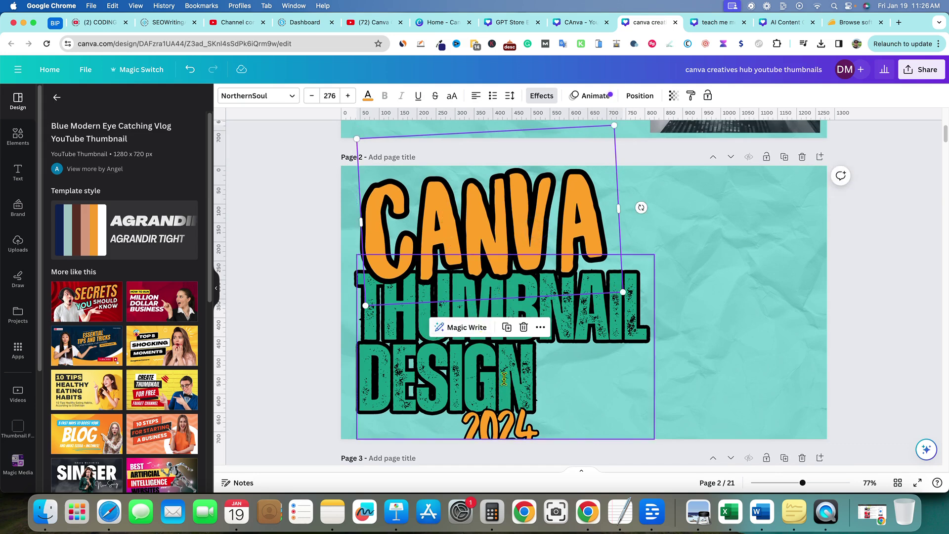
- Move the green "THUMBNAIL DESIGN" text on page 2 down until it clears the orange "CANVA" headline
left_click_drag(641, 207, 638, 214)
left_click(484, 366)
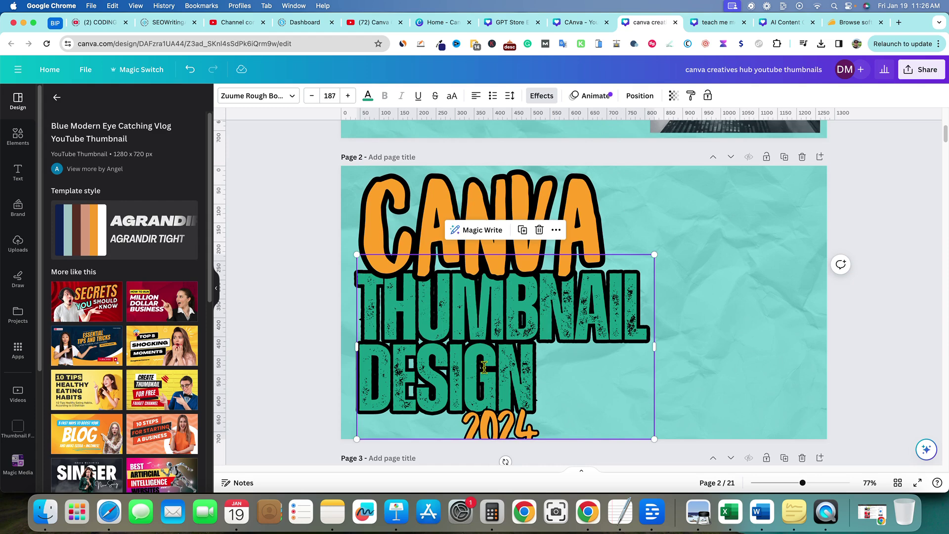
key("Down")
key("Down")
key("Down")
key("Down")
key("Down")
key("Down")
key("Down")
key("Down")
key("Down")
key("Down")
key("Down")
key("Down")
key("Down")
key("Down")
key("Down")
key("Down")
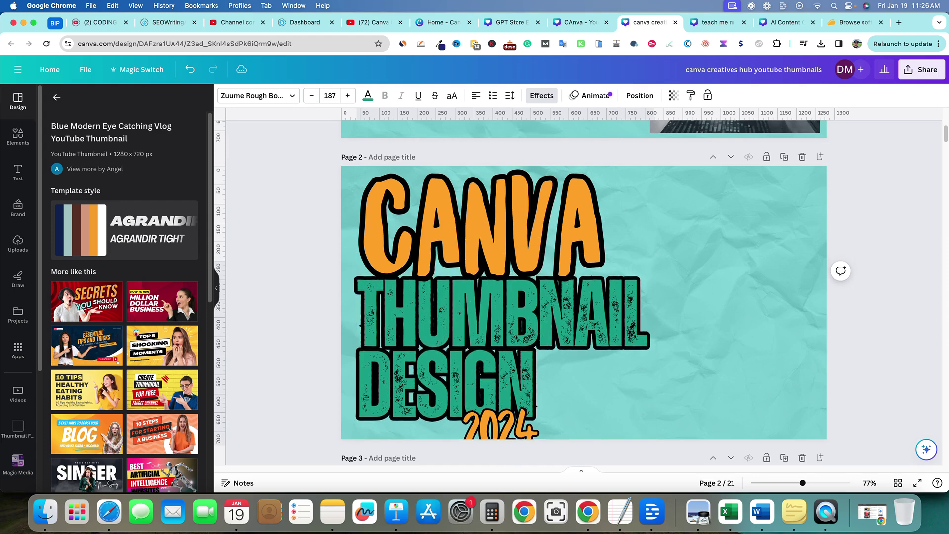
key("Down")
key("Down")
key("Down")
key("Down")
key("Down")
key("Down")
key("Down")
key("Down")
key("Down")
key("Down")
key("Down")
key("Down")
key("Down")
key("Down")
key("Down")
key("Down")
key("Down")
key("Down")
key("Down")
key("Down")
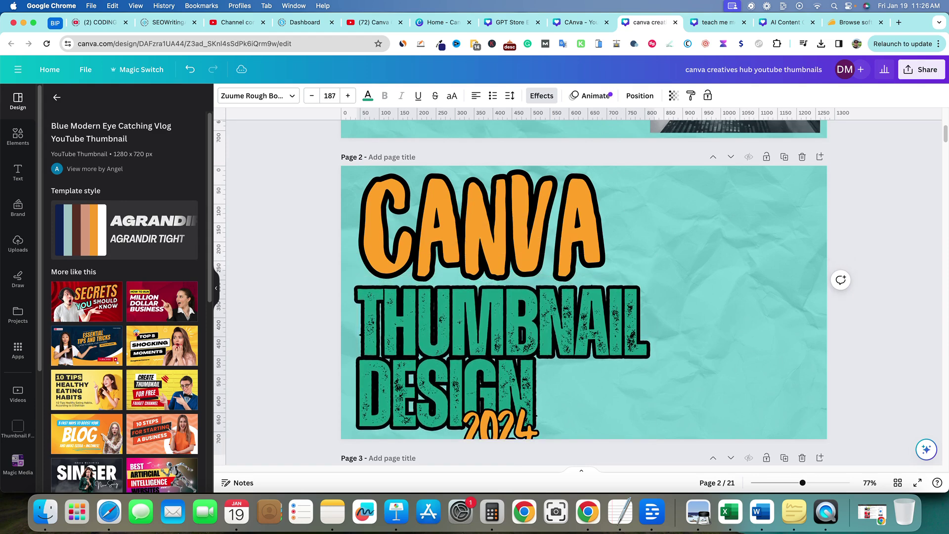
key("Down")
key("Down")
left_click(511, 349)
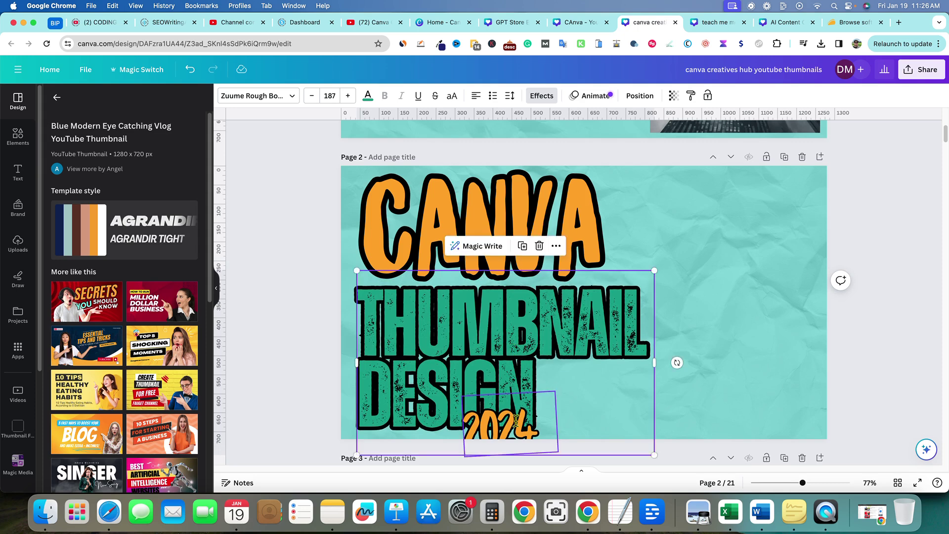
- Place the orange "2024" text beside "DESIGN" on page 2 and enlarge it to about size 167
left_click(514, 425)
left_click_drag(514, 425, 617, 394)
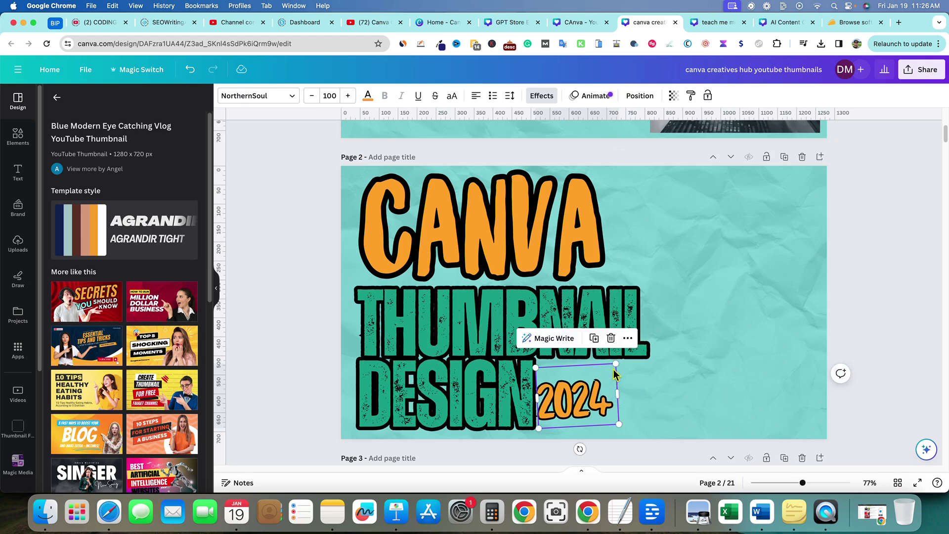
left_click_drag(617, 362, 667, 321)
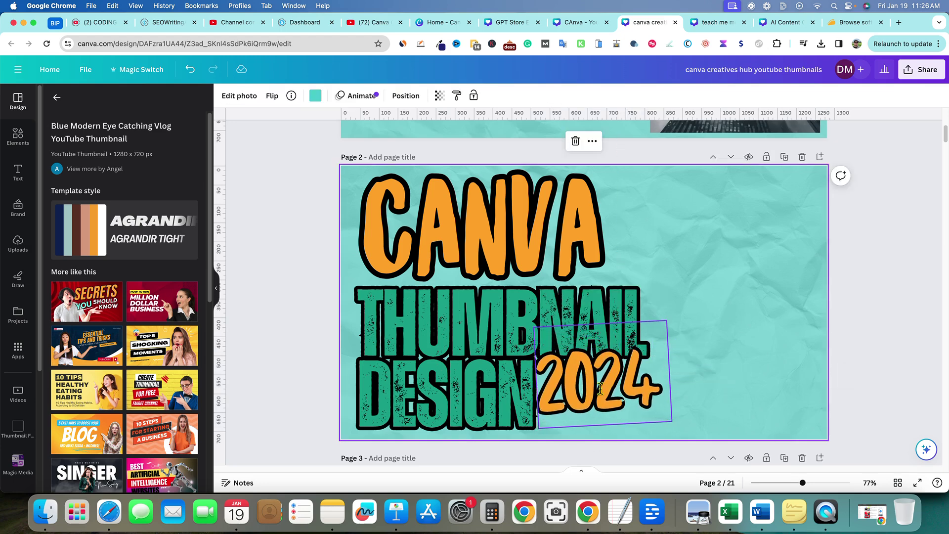
left_click_drag(589, 388, 596, 400)
key("Escape")
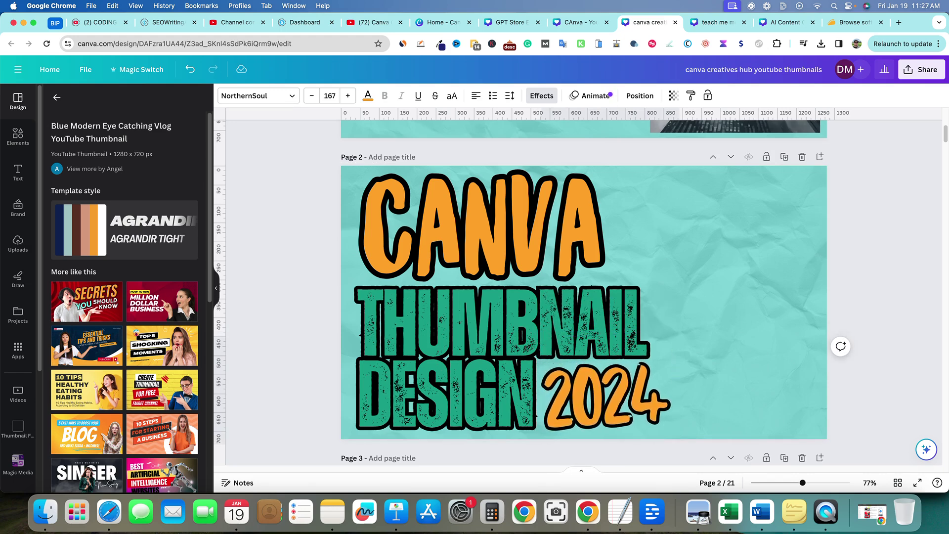
left_click(604, 399)
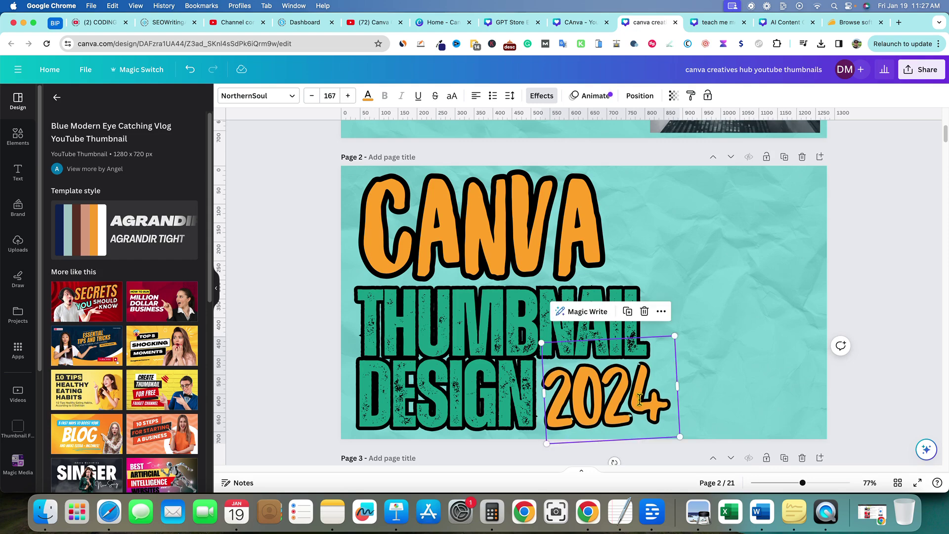
left_click(667, 251)
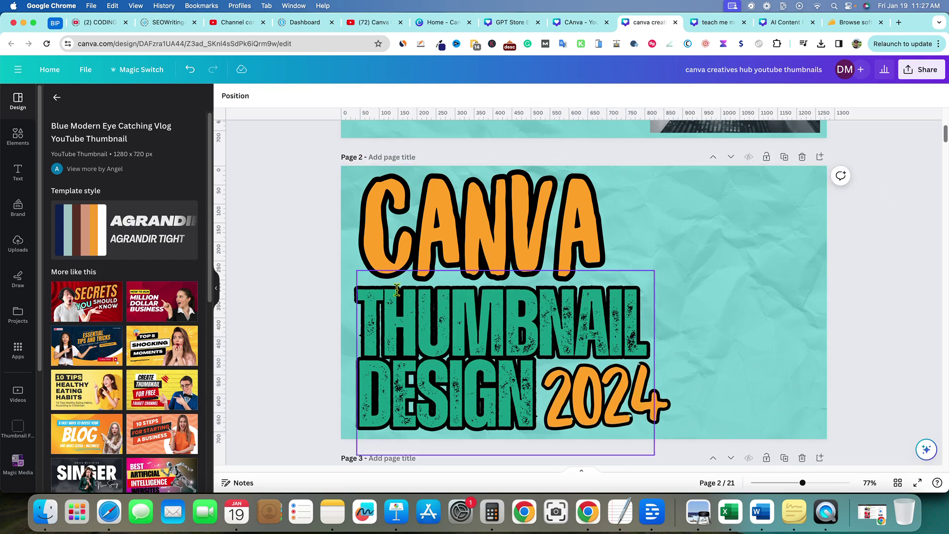
- Look through the existing thumbnails on the following pages, down to page 9, and return to page 2
scroll(710, 321, "down", 20)
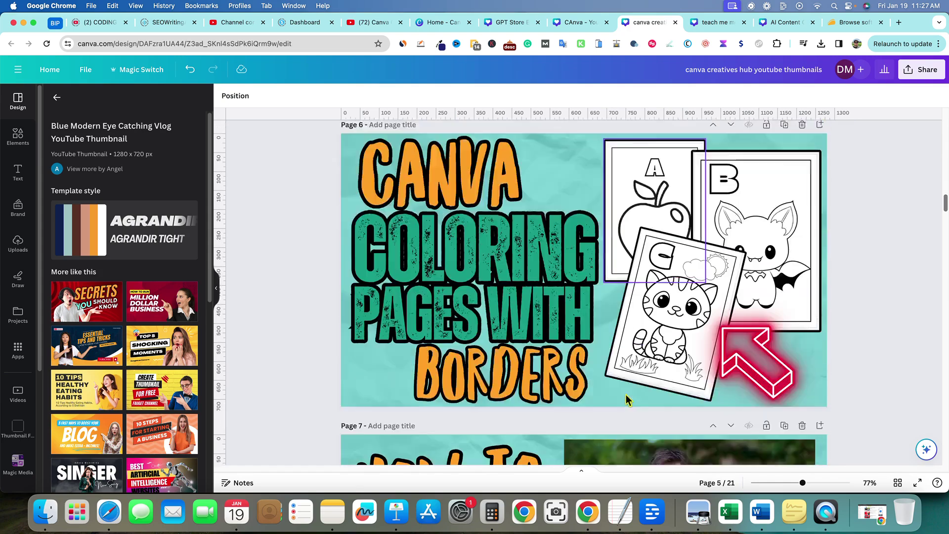
scroll(463, 264, "down", 12)
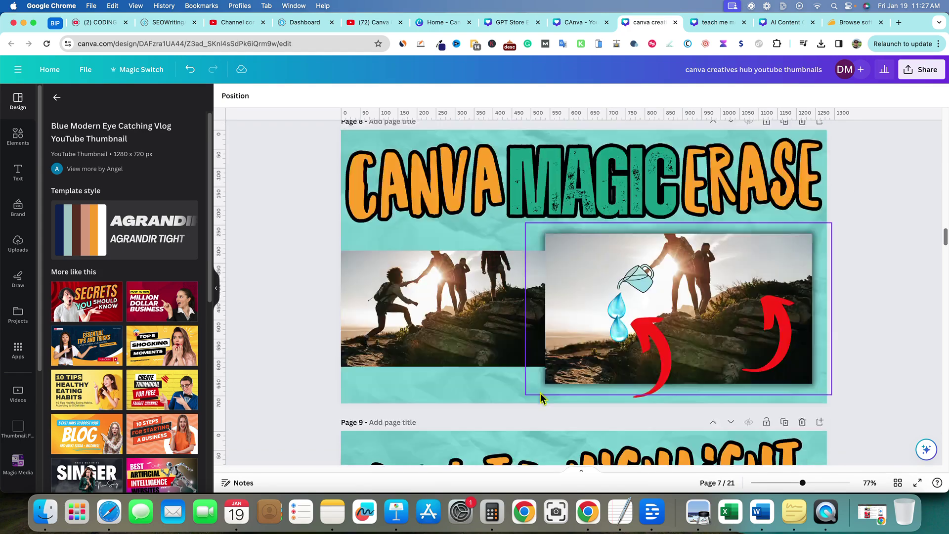
scroll(606, 395, "down", 8)
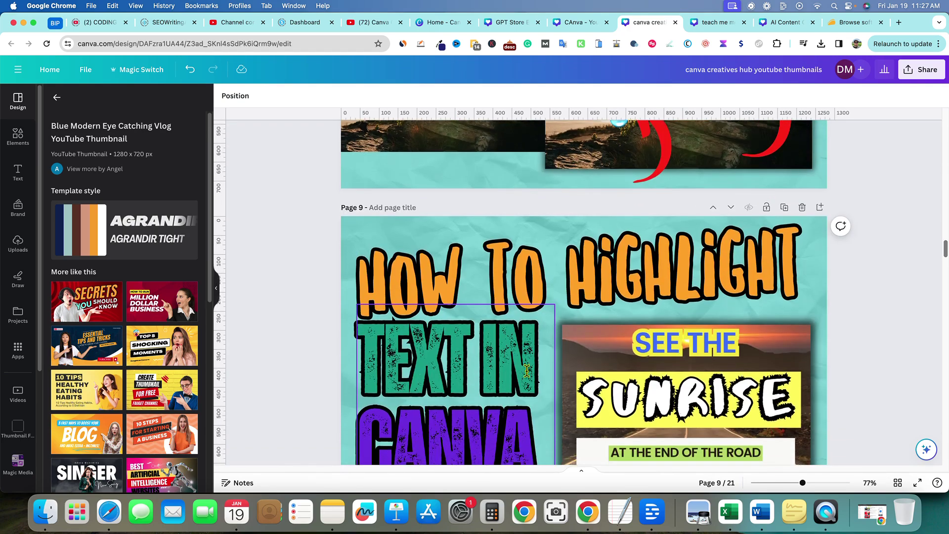
scroll(692, 287, "up", 20)
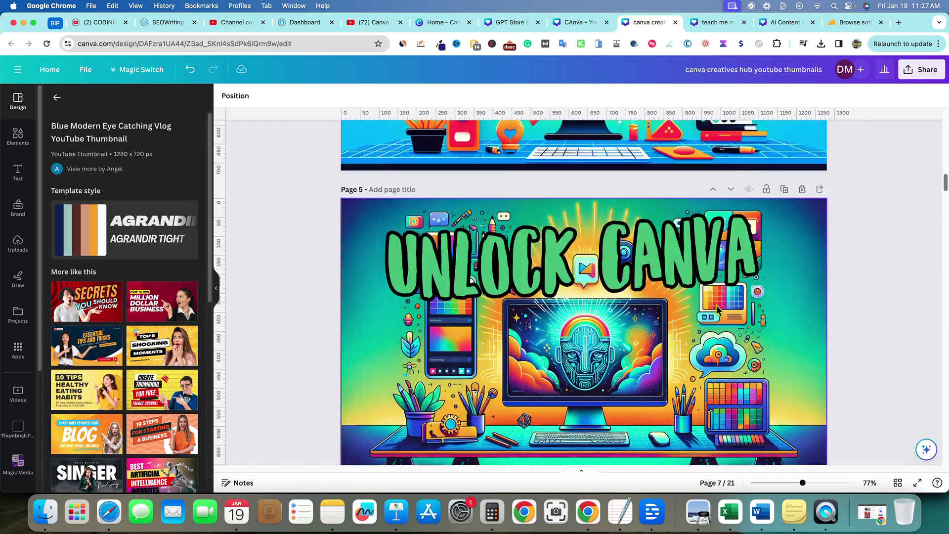
scroll(718, 310, "up", 3)
scroll(718, 311, "down", 6)
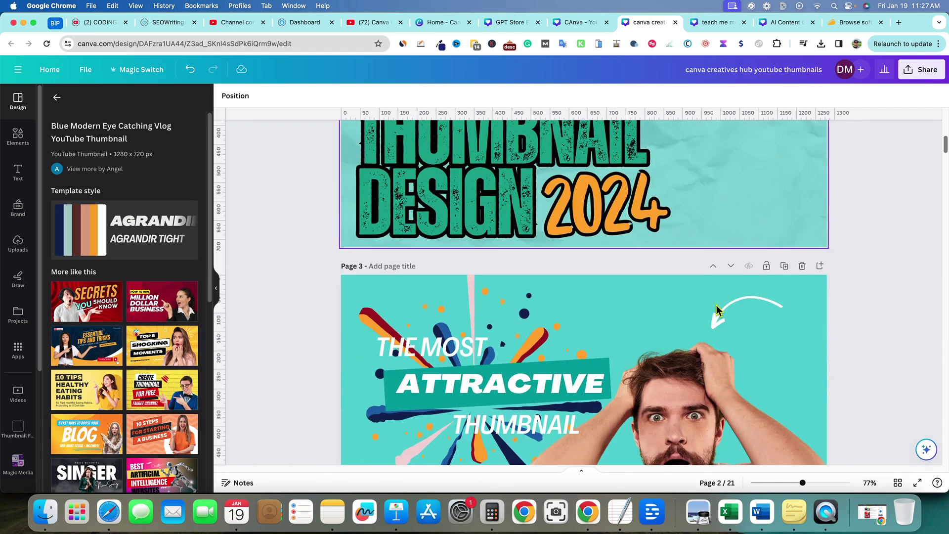
scroll(719, 310, "up", 5)
scroll(718, 310, "down", 2)
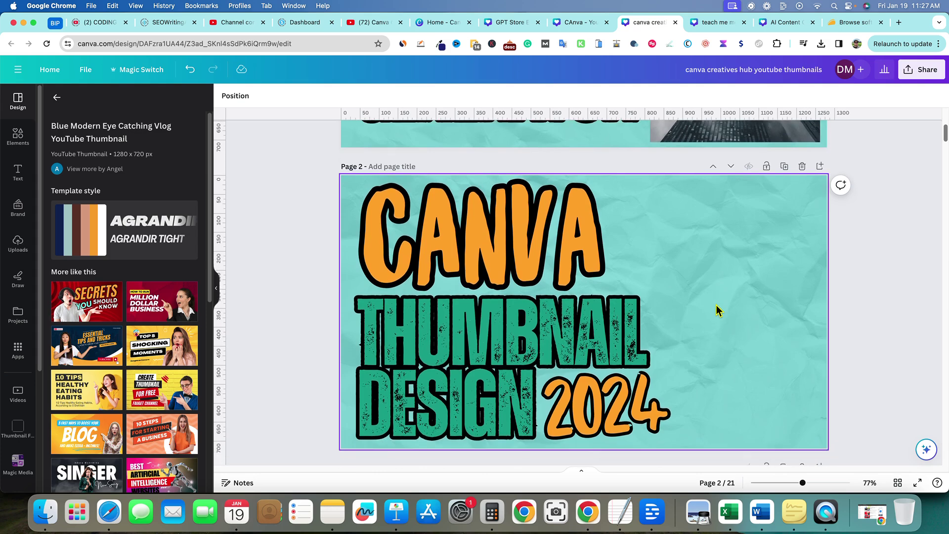
- Search the photo elements for "woman shocked" and place the pointing woman in the green sweater on the right half of page 2
left_click(18, 138)
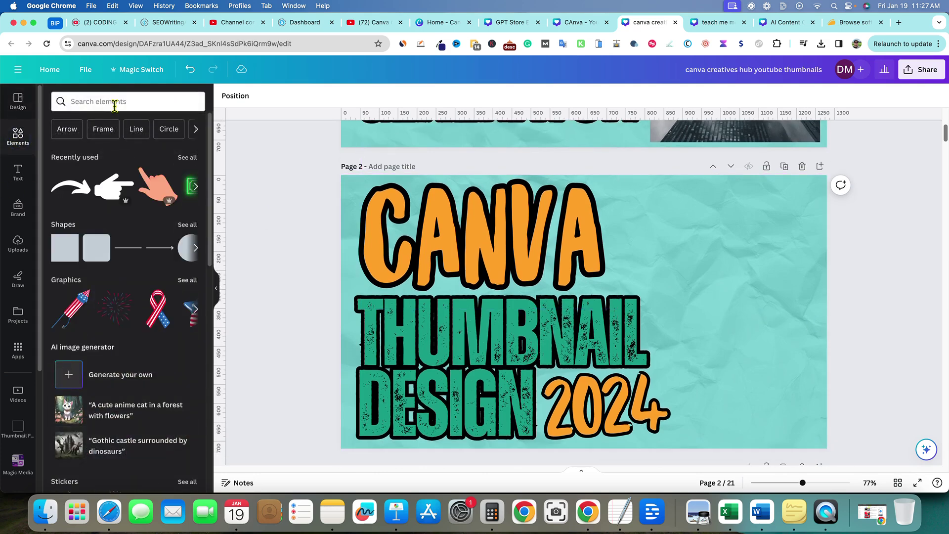
left_click(77, 102)
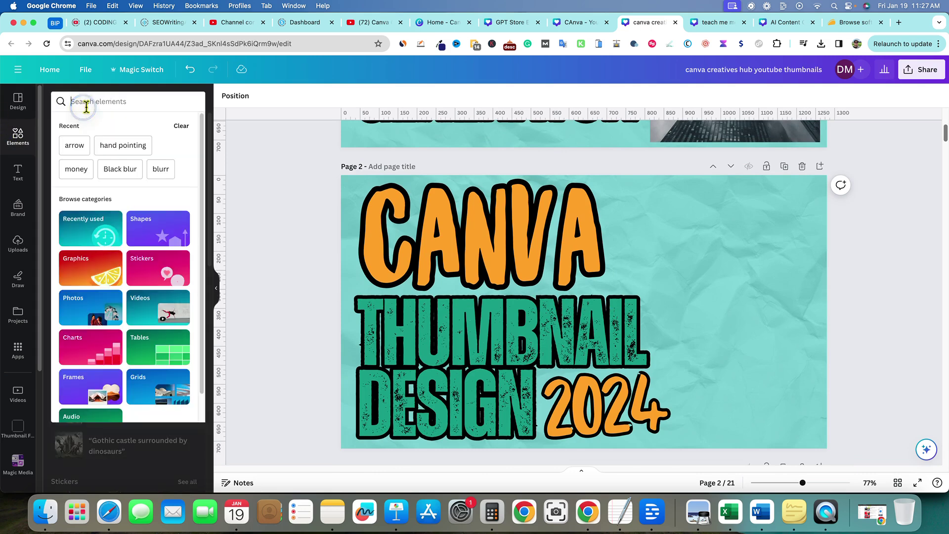
type("woman shocked")
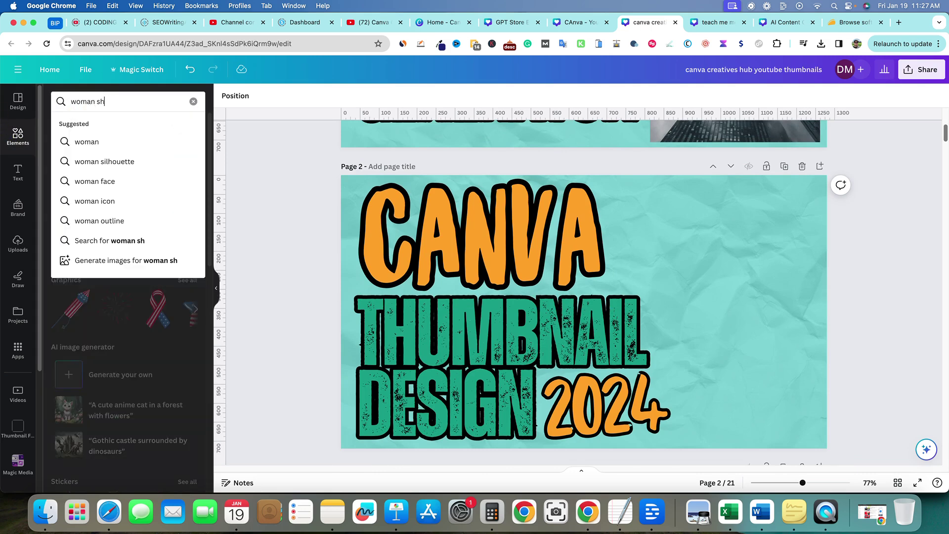
key("Return")
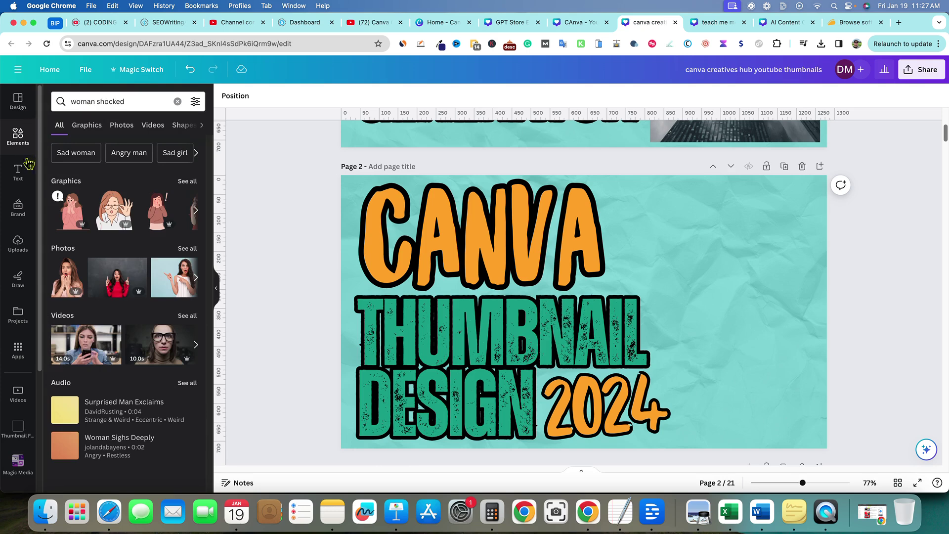
left_click(120, 126)
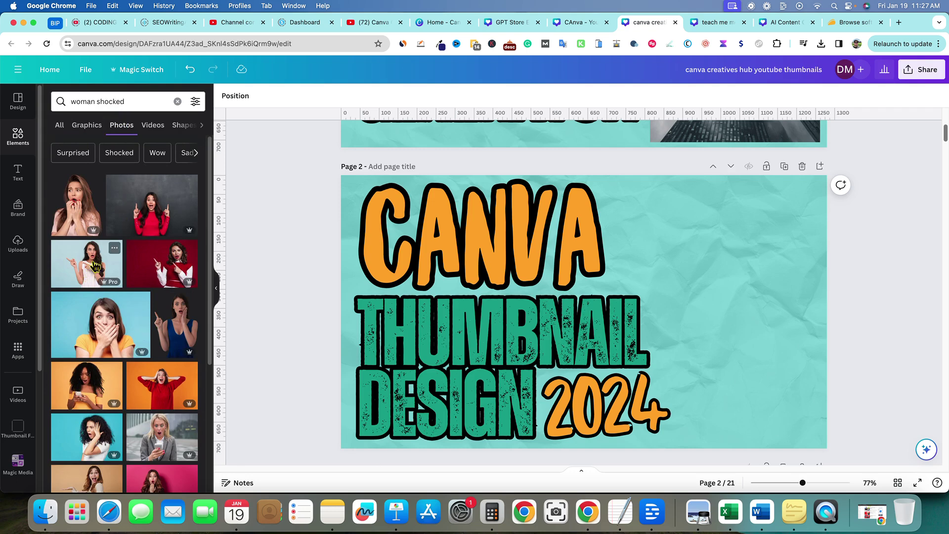
scroll(124, 297, "down", 5)
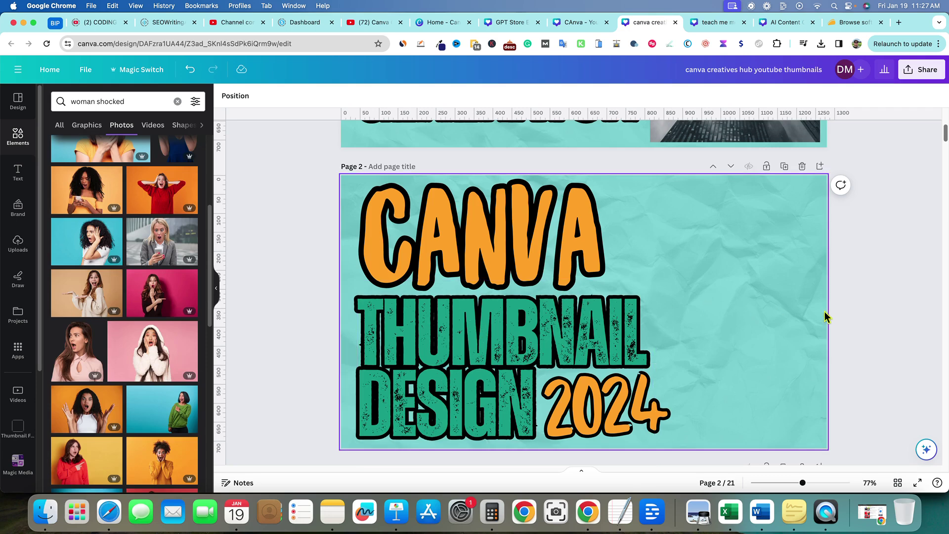
left_click(938, 291)
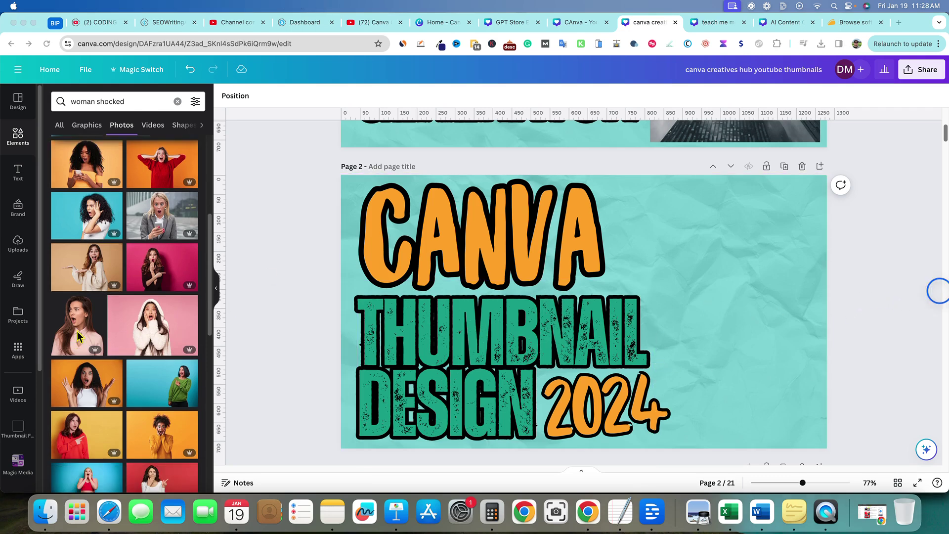
left_click(183, 393)
left_click_drag(692, 301, 764, 296)
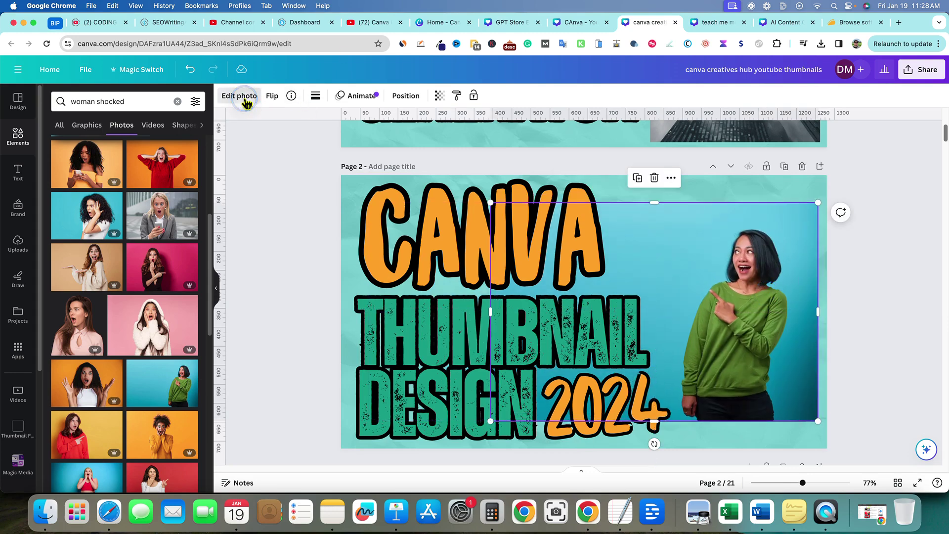
- Remove the background from the green-sweater woman photo and crop the empty space on both sides of her
left_click(239, 96)
left_click(71, 170)
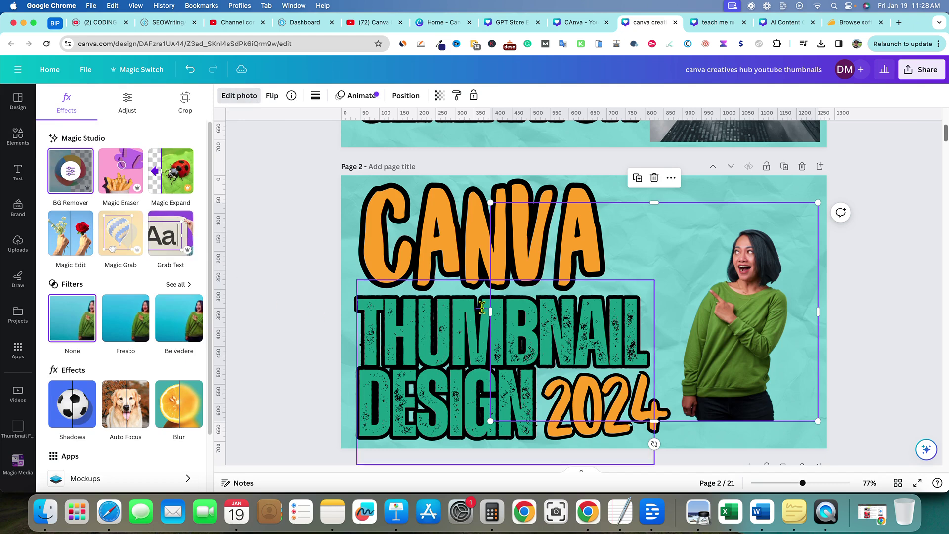
left_click_drag(490, 311, 672, 322)
left_click_drag(818, 312, 796, 312)
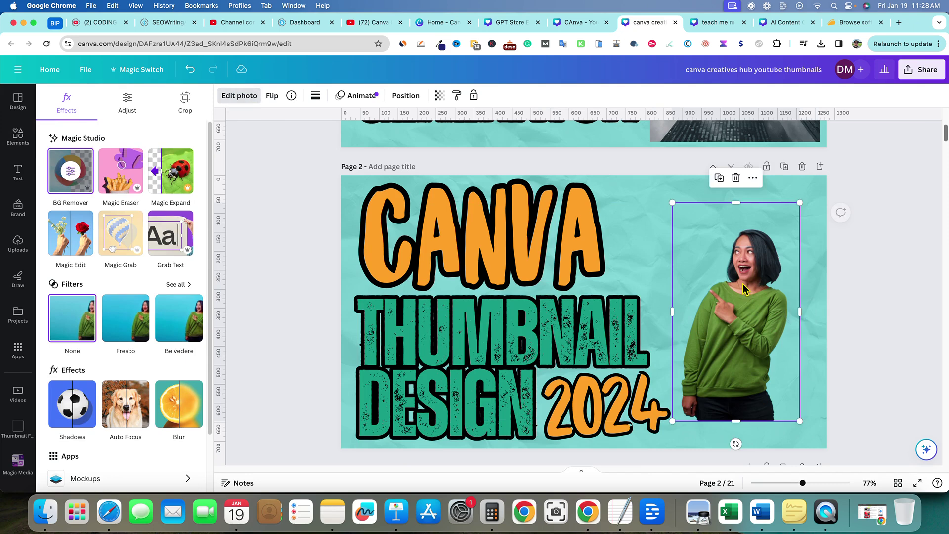
- Move the green-sweater woman to page 2's lower right corner and enlarge her to nearly the full page height
left_click_drag(743, 284, 775, 310)
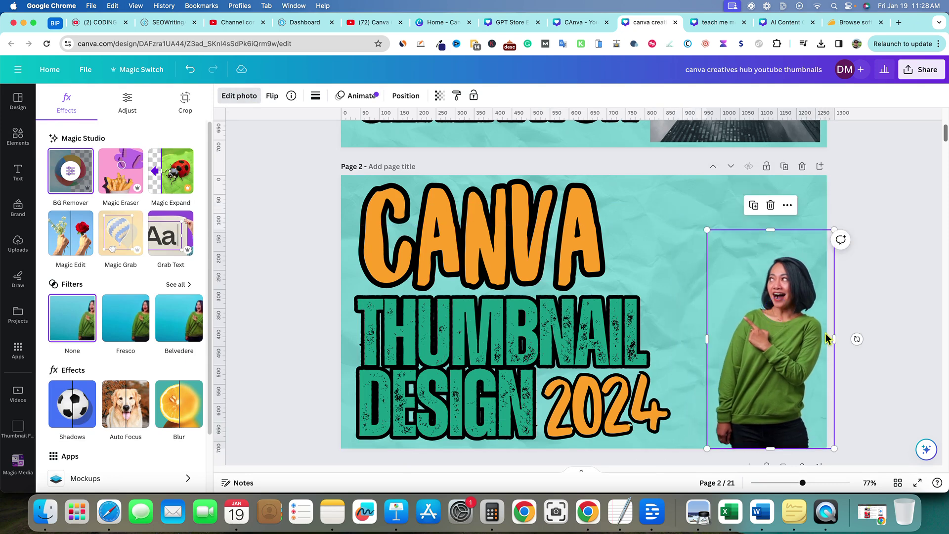
left_click_drag(706, 230, 611, 169)
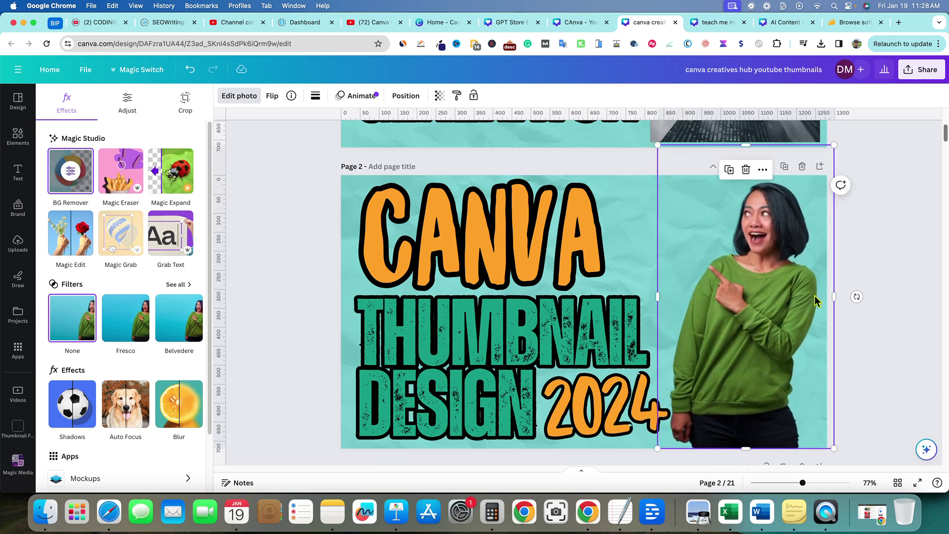
left_click(897, 351)
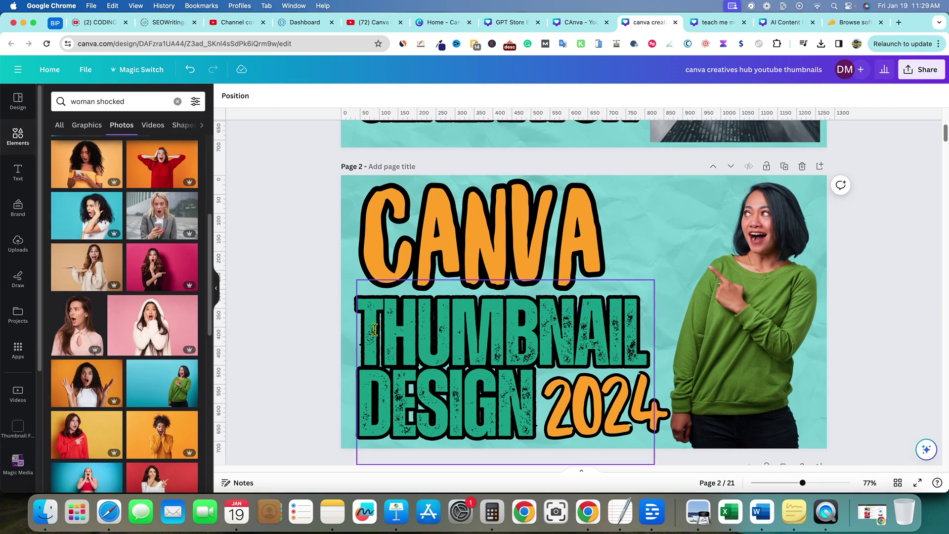
- Duplicate page 2 and delete the green-sweater woman from the copy
left_click(784, 169)
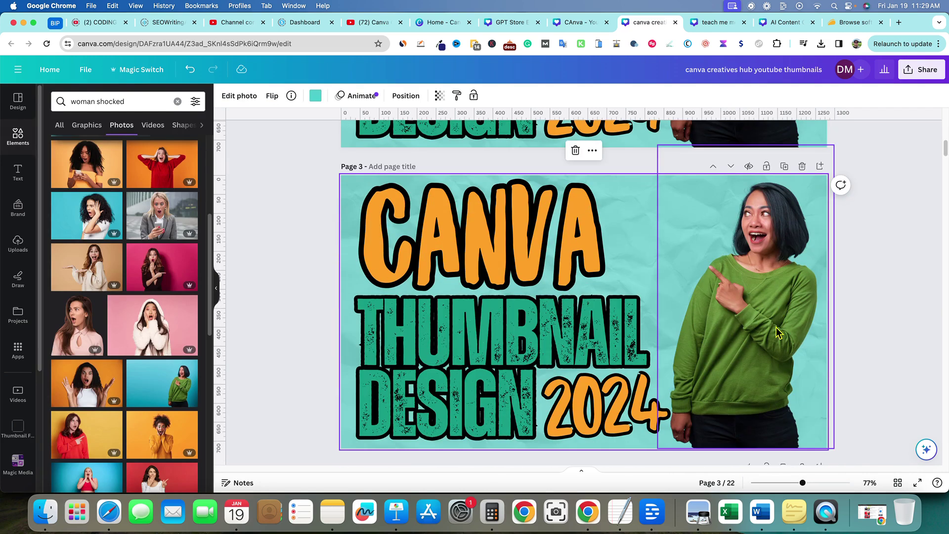
left_click(763, 372)
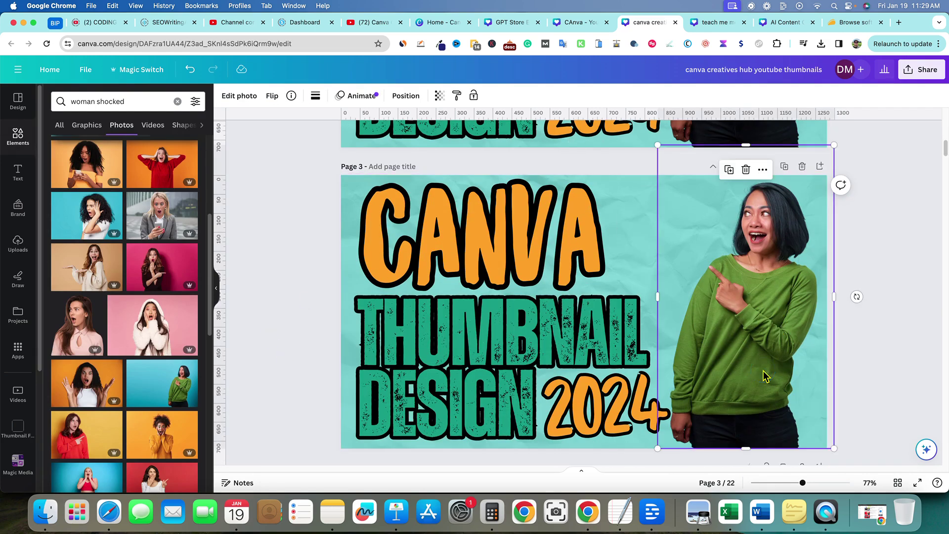
key("Delete")
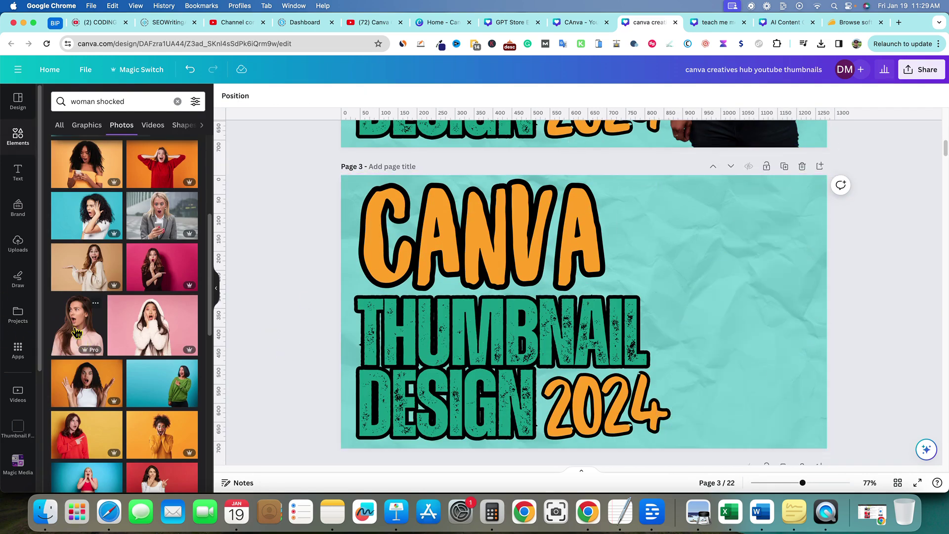
- Add the long-haired woman in the pink blouse to page 3's lower right corner and enlarge her to nearly full page height
left_click(77, 332)
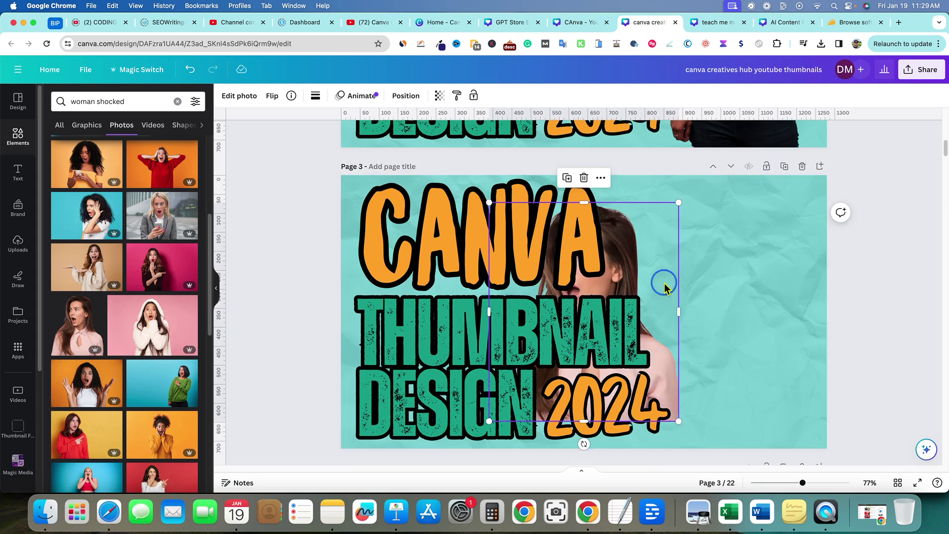
left_click_drag(665, 286, 812, 309)
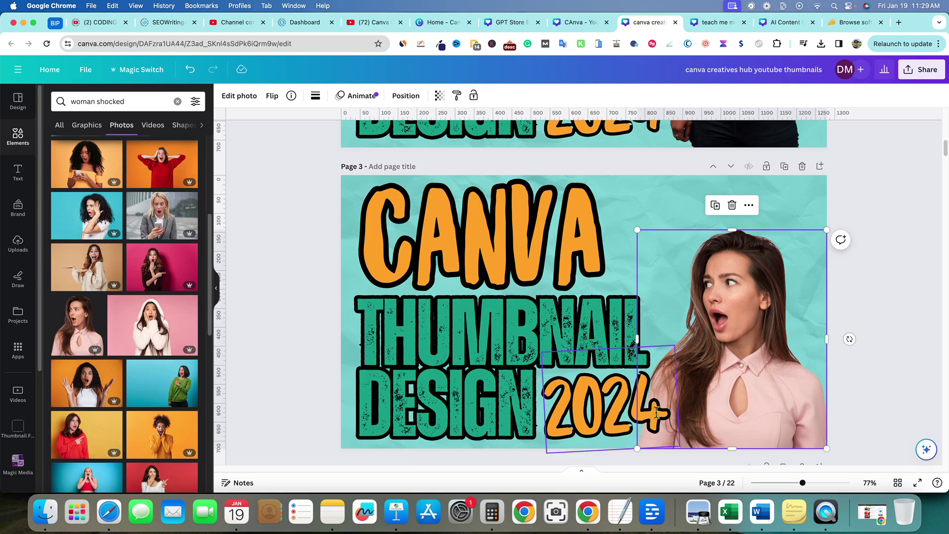
left_click_drag(638, 231, 598, 183)
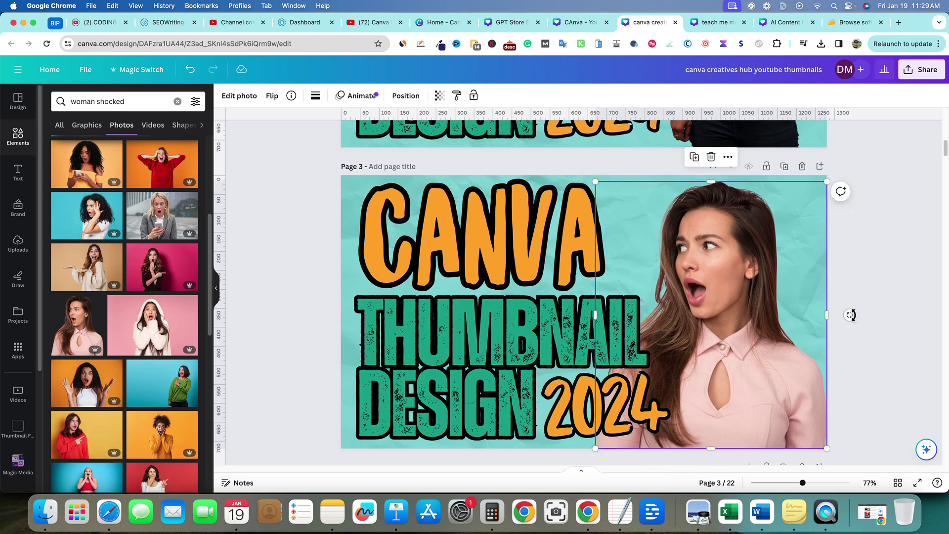
left_click(862, 278)
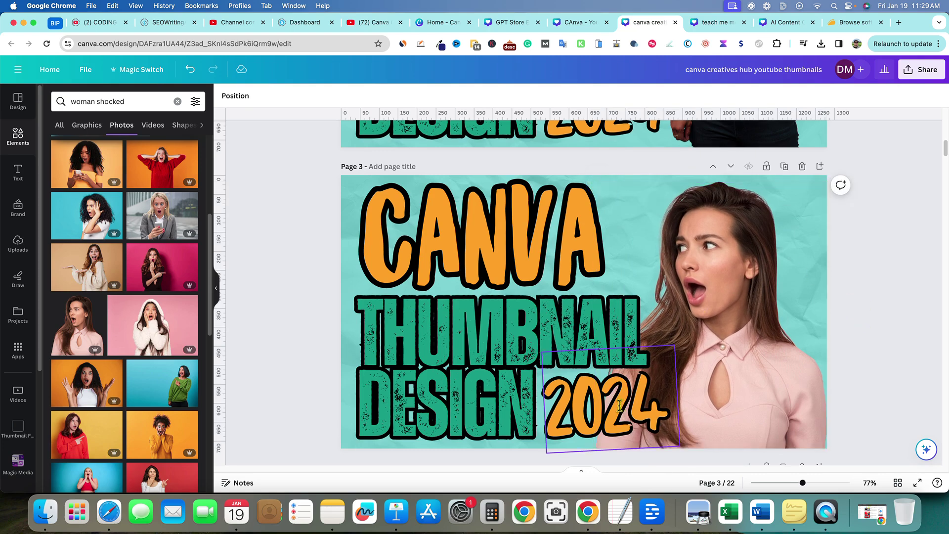
- Shift the 2024 text on page 3 slightly to the right
left_click(619, 404)
mouse_move(619, 404)
left_mouse_down()
mouse_move(843, 308)
mouse_move(838, 264)
mouse_move(791, 393)
mouse_move(621, 405)
left_mouse_up()
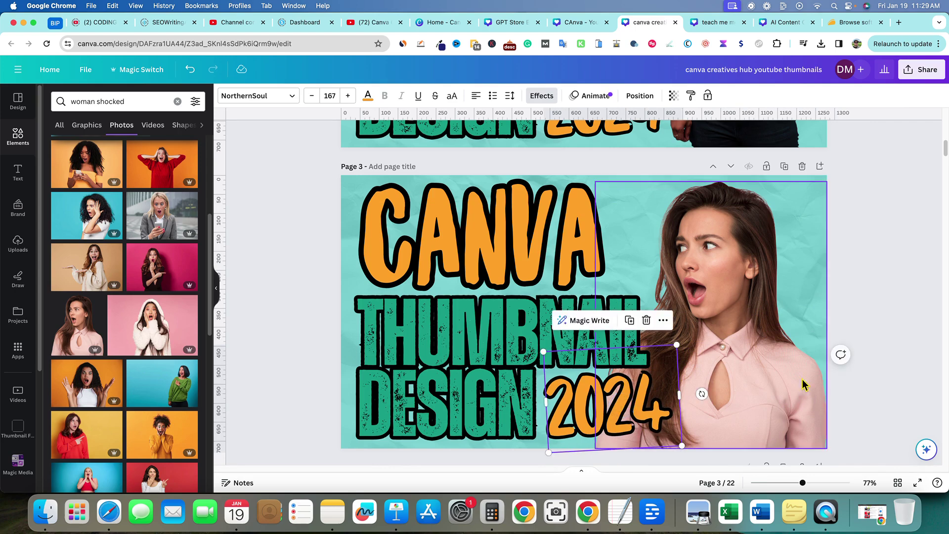
left_click(858, 299)
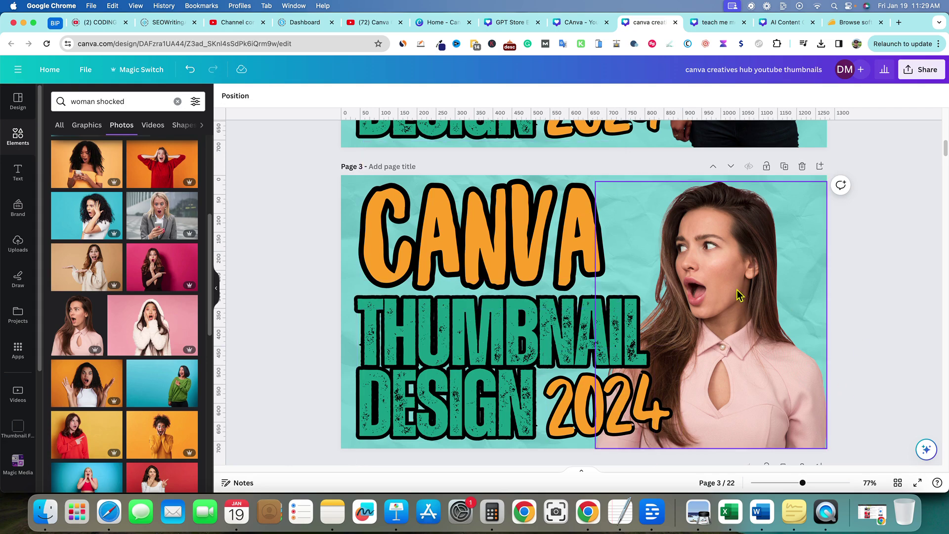
- Add a Glow shadow to the pink-blouse woman in near-white #FFFBFB with an intensity of 100
left_click(760, 420)
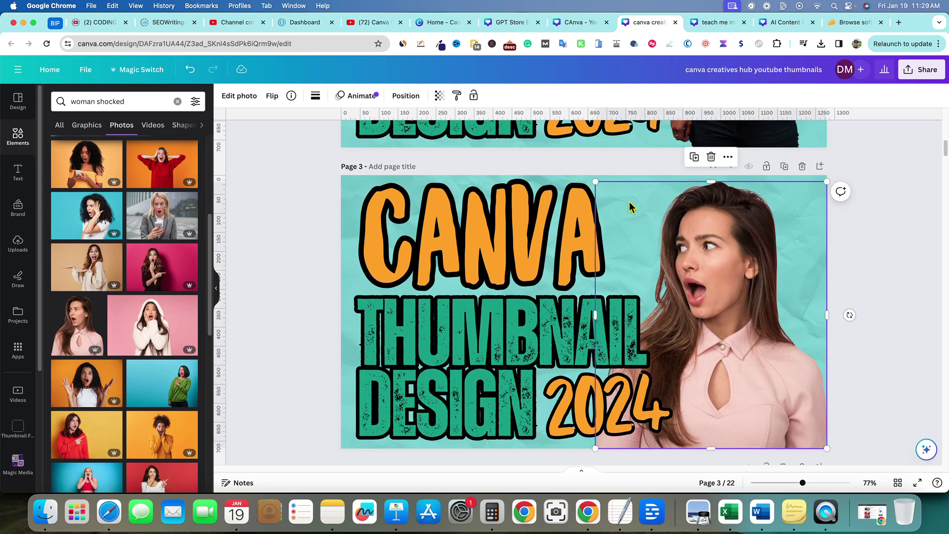
left_click(239, 95)
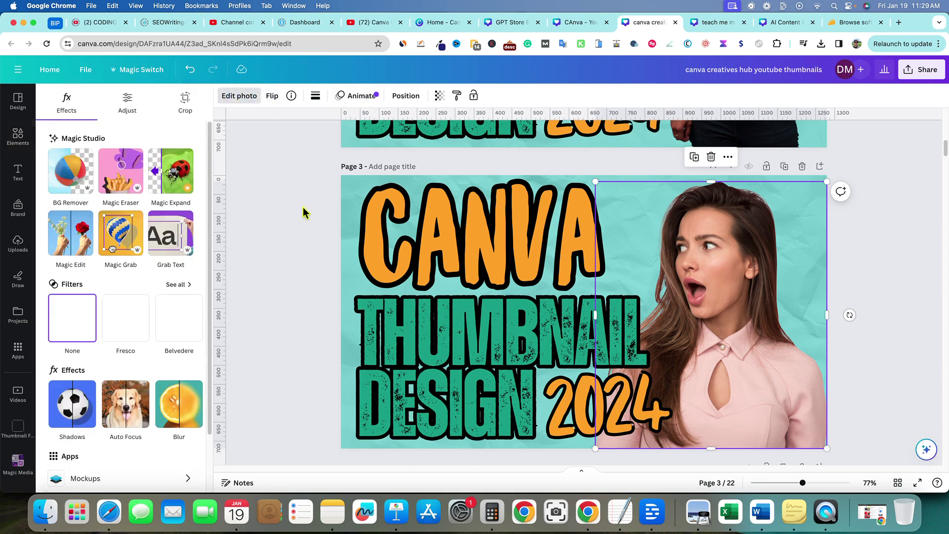
left_click(72, 404)
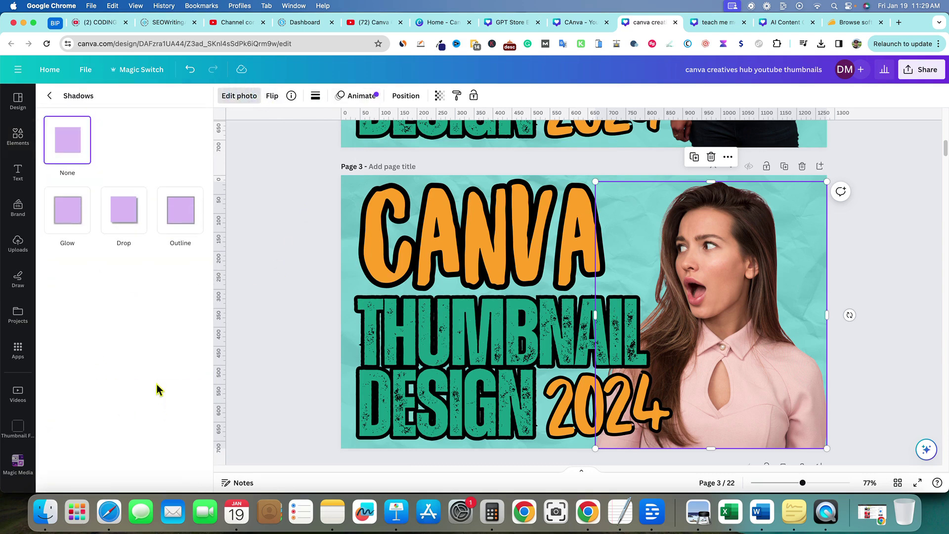
left_click(68, 218)
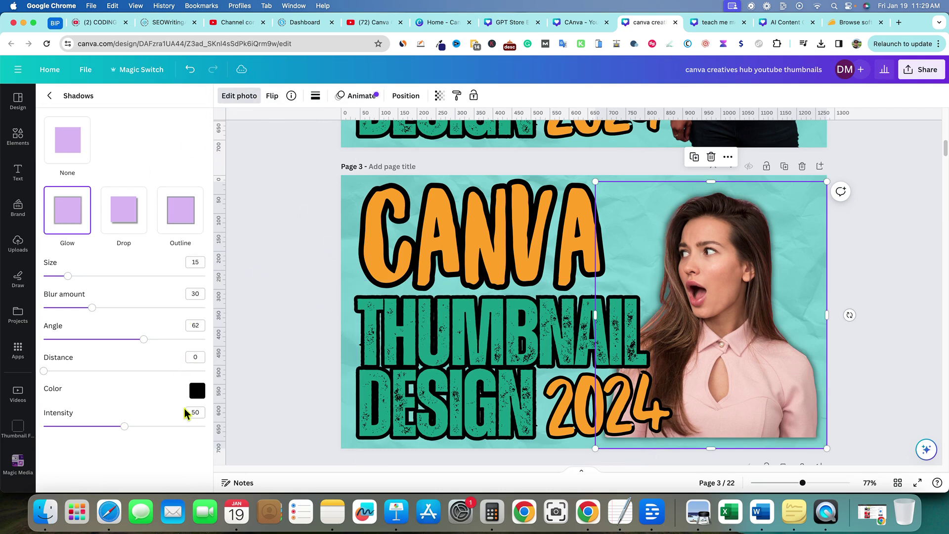
left_click(197, 390)
left_click_drag(205, 326, 200, 285)
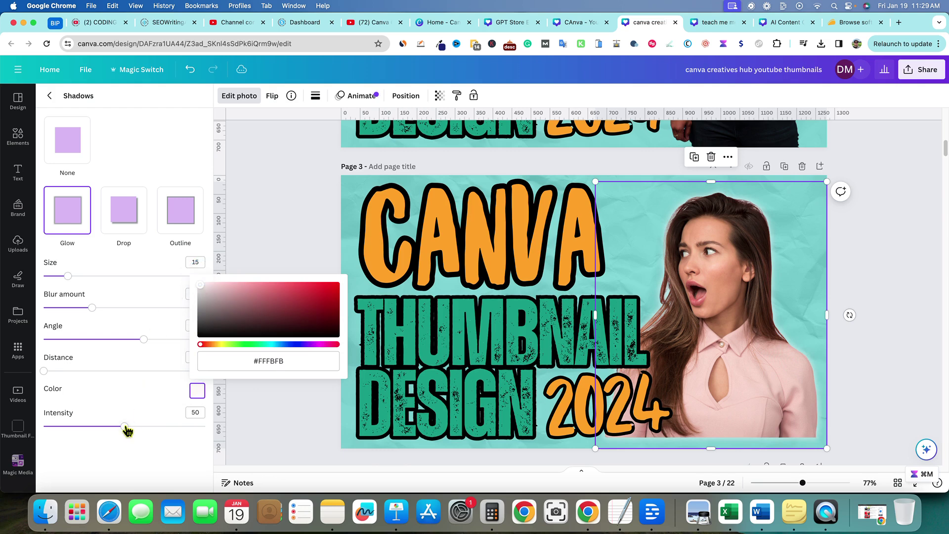
left_click_drag(125, 426, 292, 428)
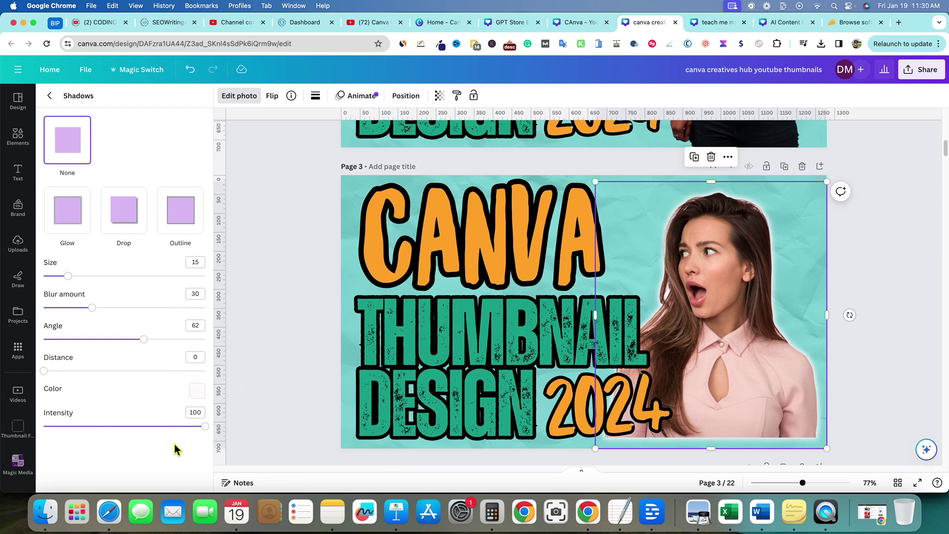
- Sample the orange of the CANVA title with the Eye Dropper extension for use as the glow colour
left_click(198, 391)
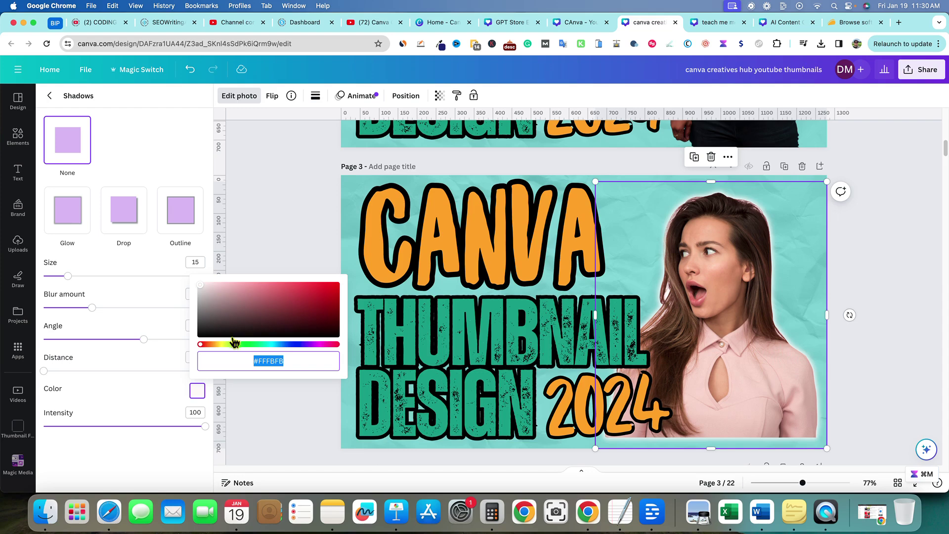
left_click(277, 185)
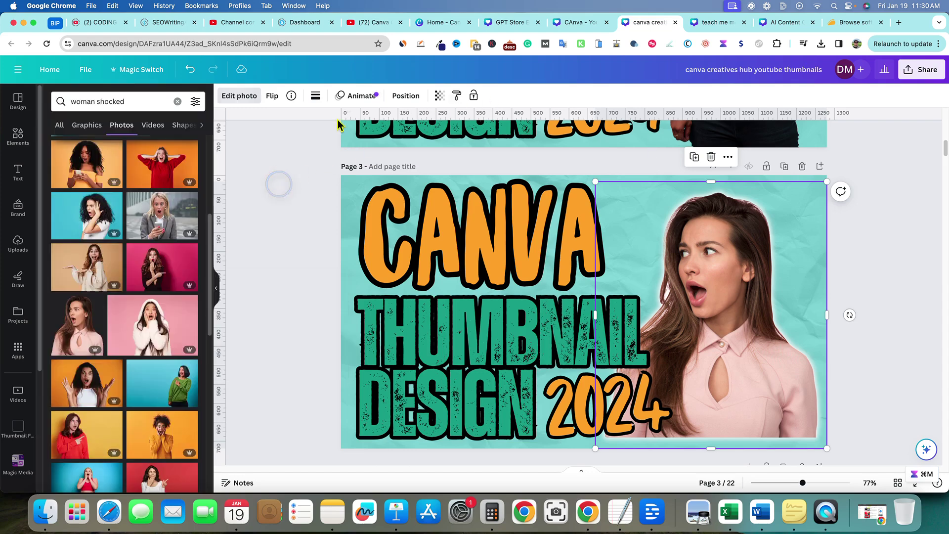
left_click(439, 44)
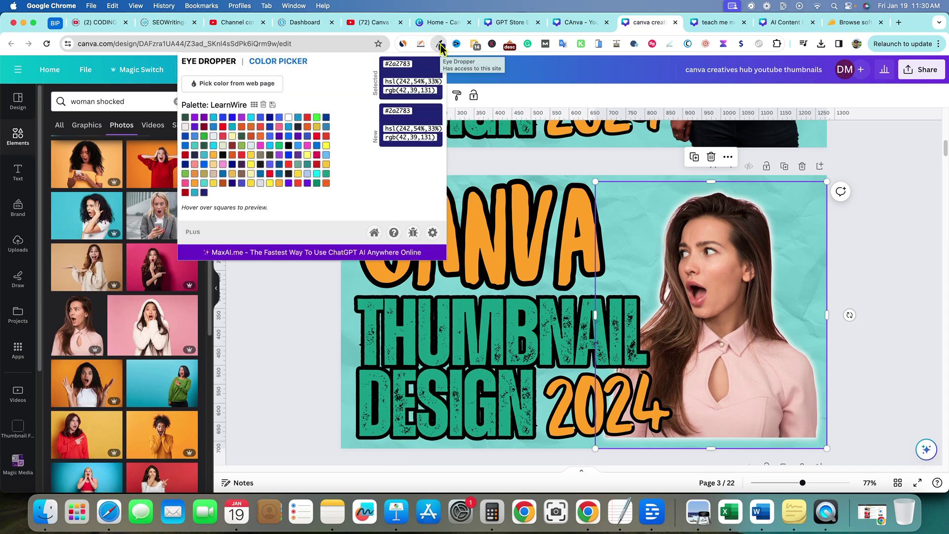
left_click(261, 84)
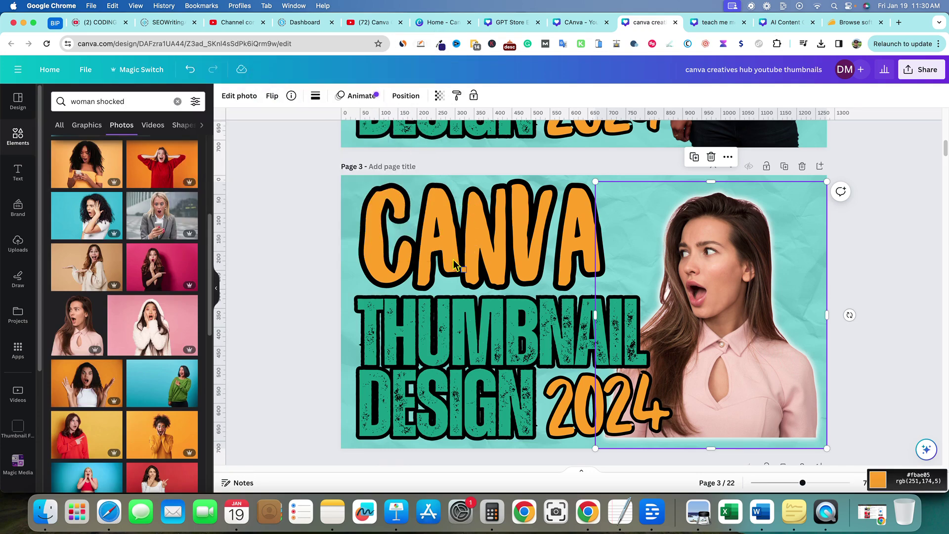
left_click(478, 232)
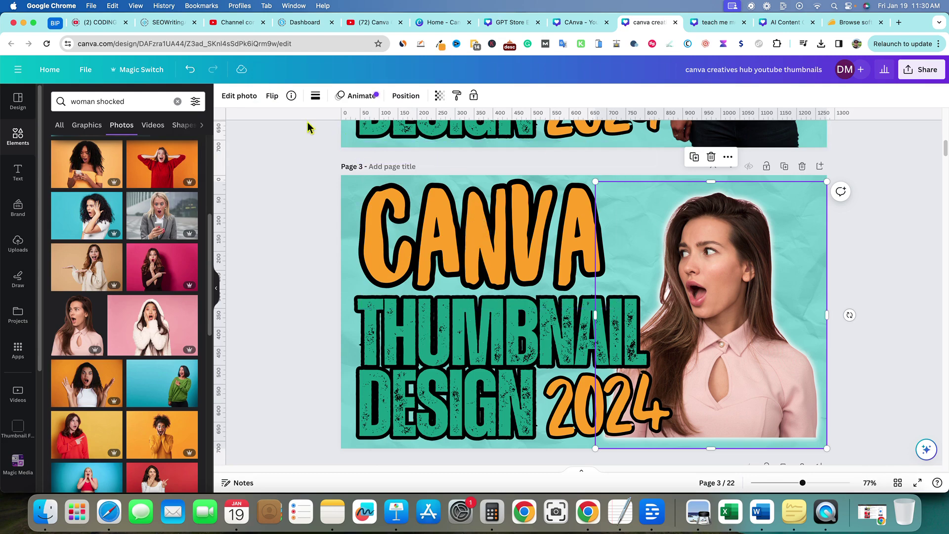
- Set the colour of the pink-blouse woman's glow to orange #FBAE05
left_click(249, 96)
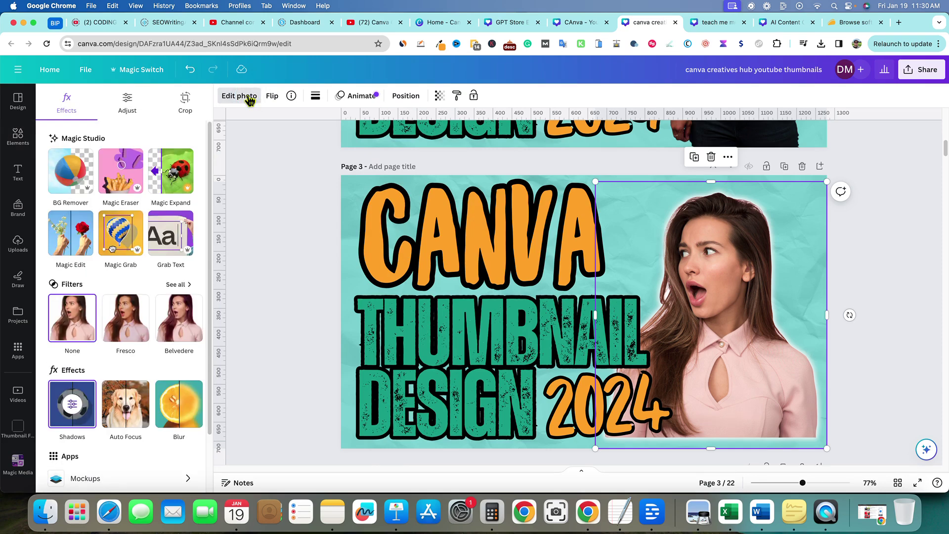
left_click(74, 410)
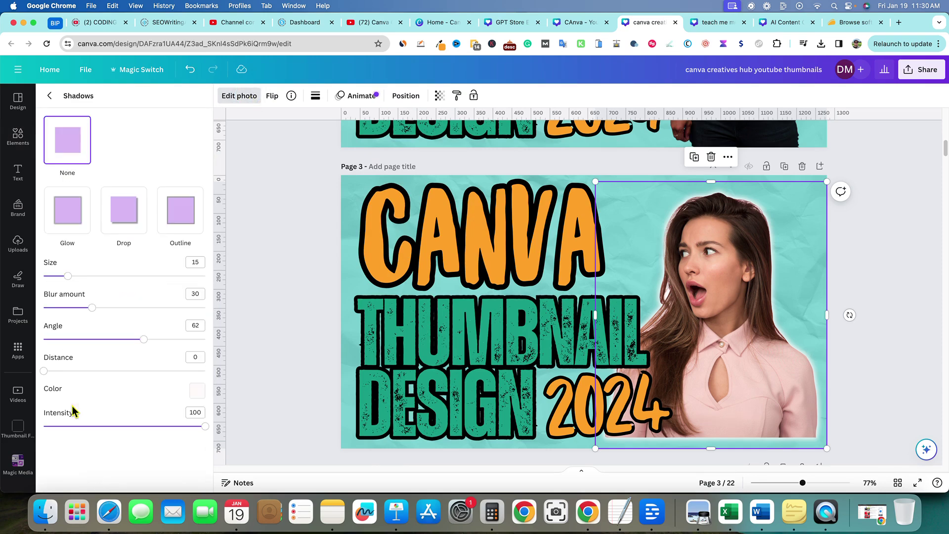
left_click(198, 390)
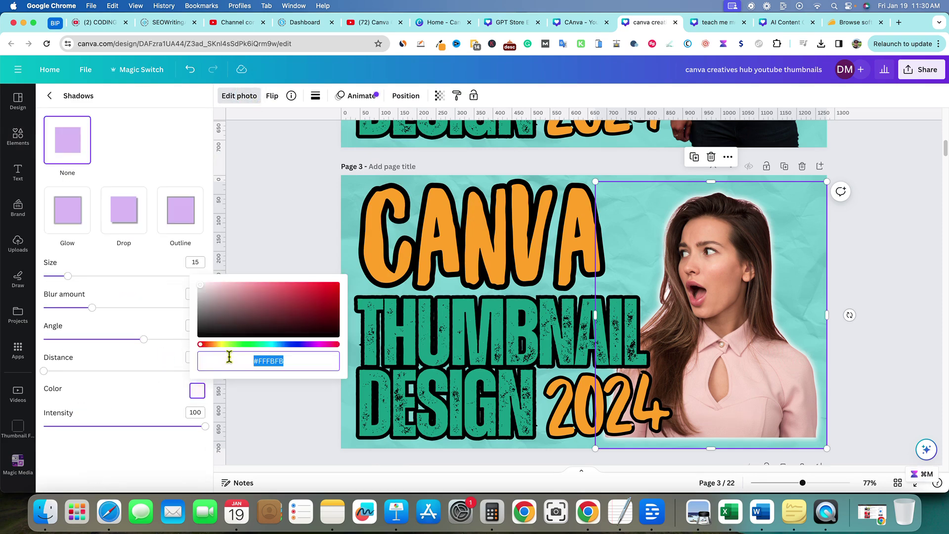
type("#FBAE05")
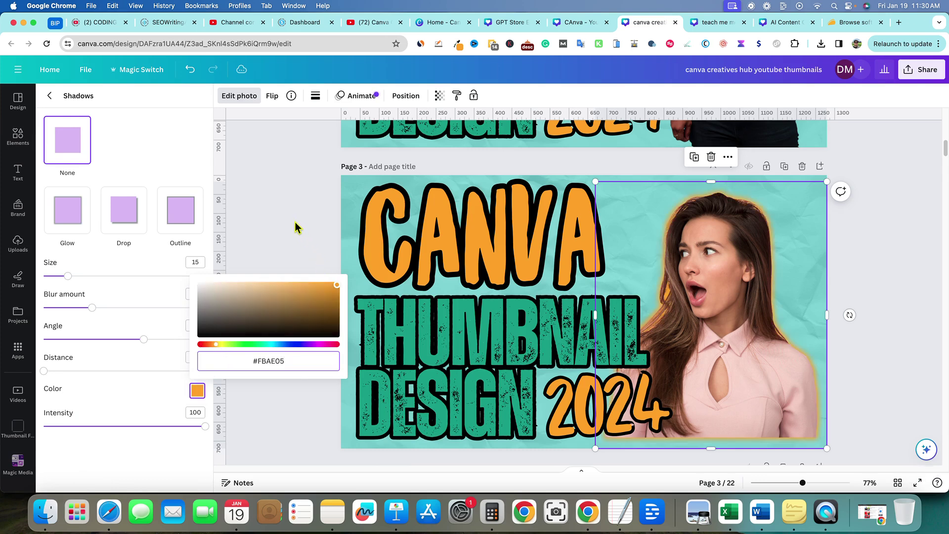
left_click(146, 438)
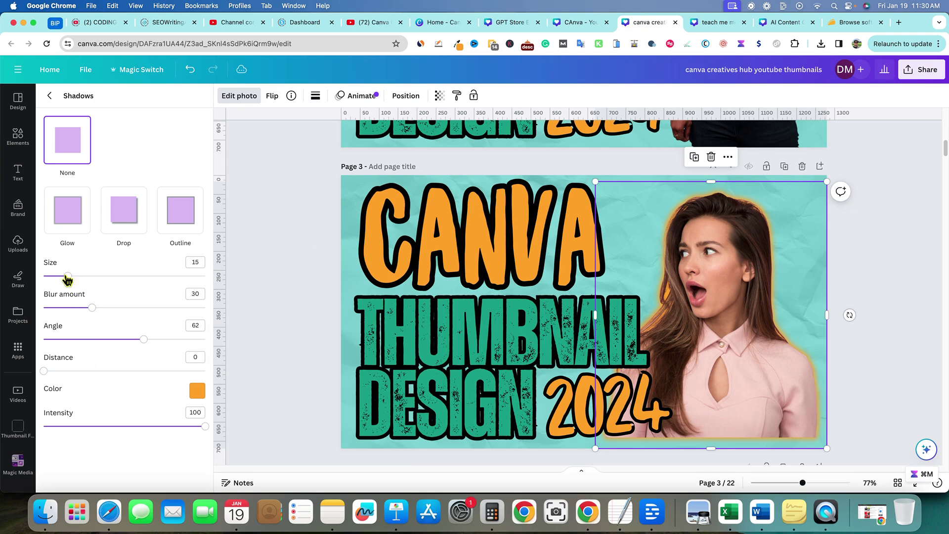
- Set the woman's glow size to 28 and its blur amount to 14
left_click_drag(70, 280, 68, 307)
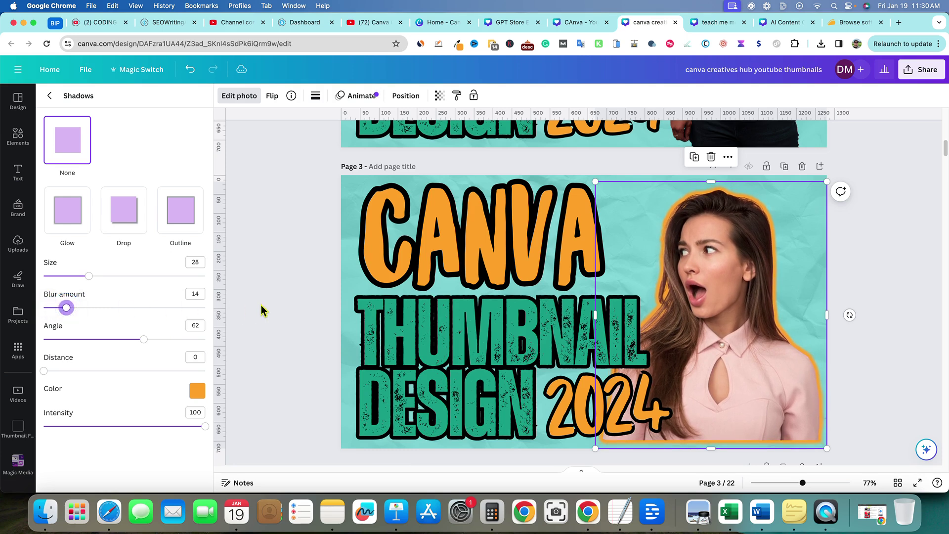
key("Escape")
left_click(254, 276)
- Move the pink-blouse woman down until the glow along her lower edge runs off page 3
left_click(773, 356)
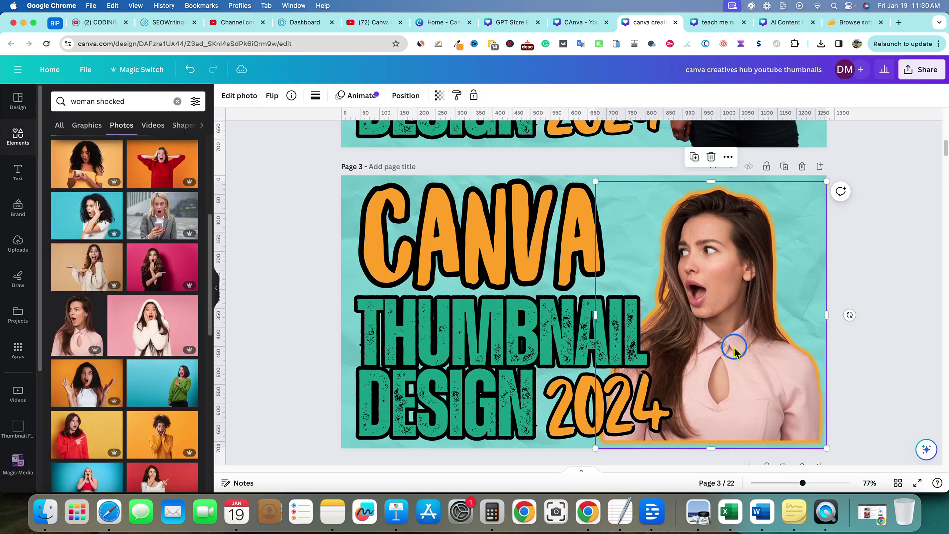
left_click_drag(735, 345, 734, 351)
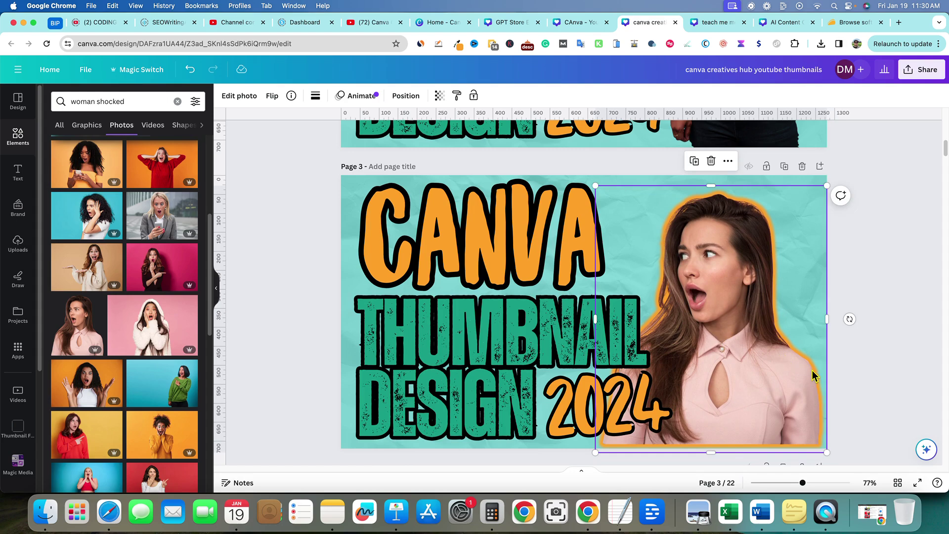
key("Down")
key("Down")
key("Down")
key("Down")
key("Down")
key("Down")
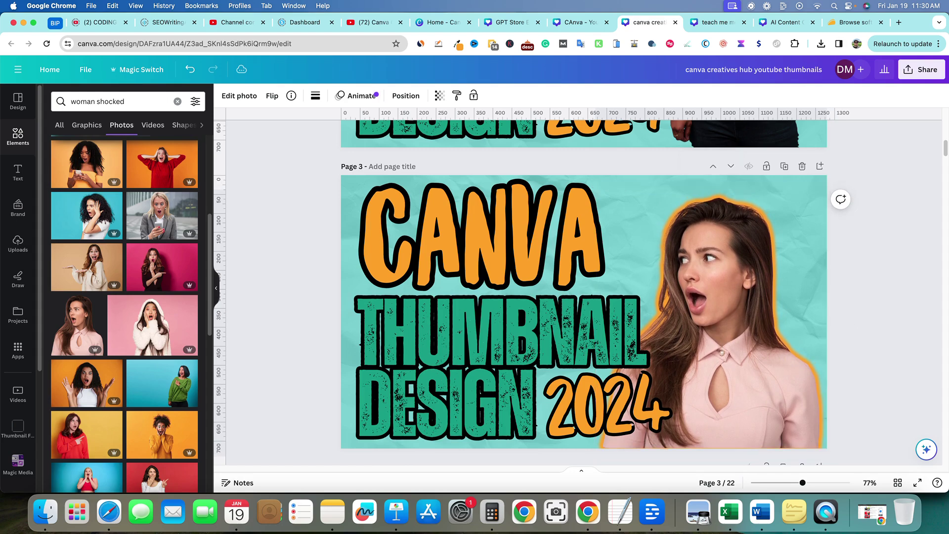
key("Down")
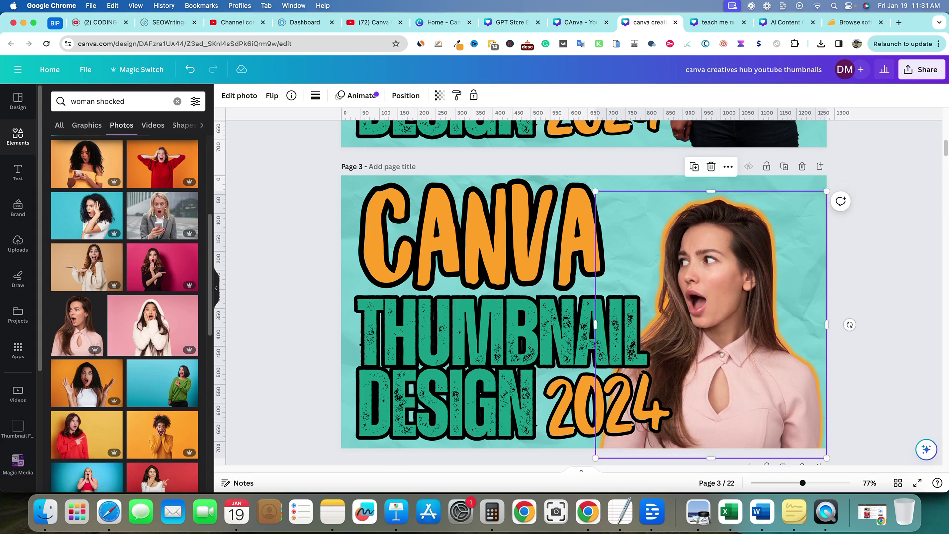
key("Down")
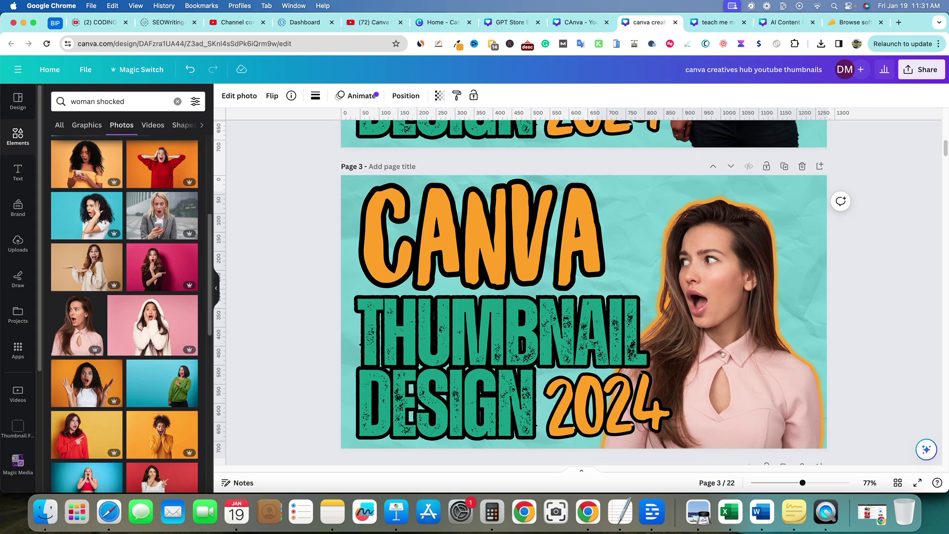
key("Down")
key("Down")
key("Down")
key("Down")
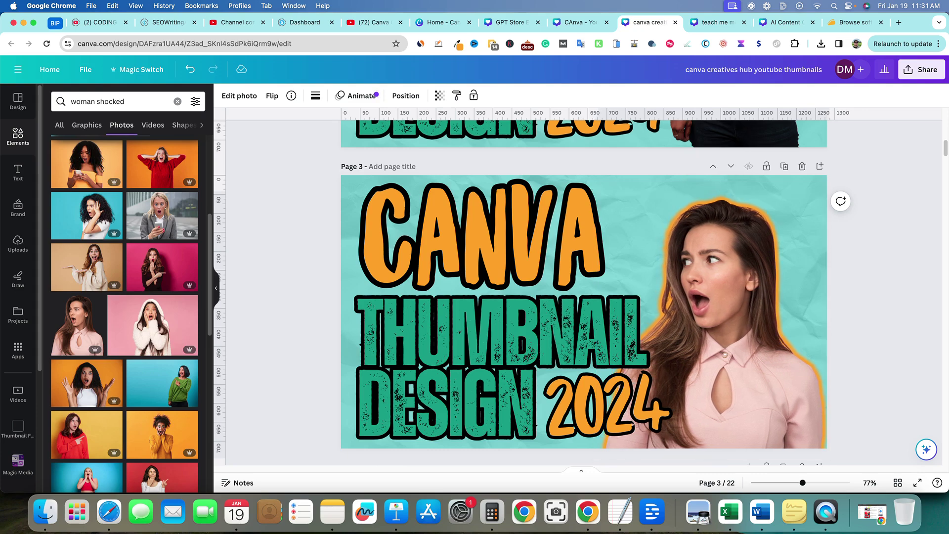
- Nudge the woman slightly right and enlarge her from the upper-left corner to the full page height
key("Right")
key("Right")
key("Right")
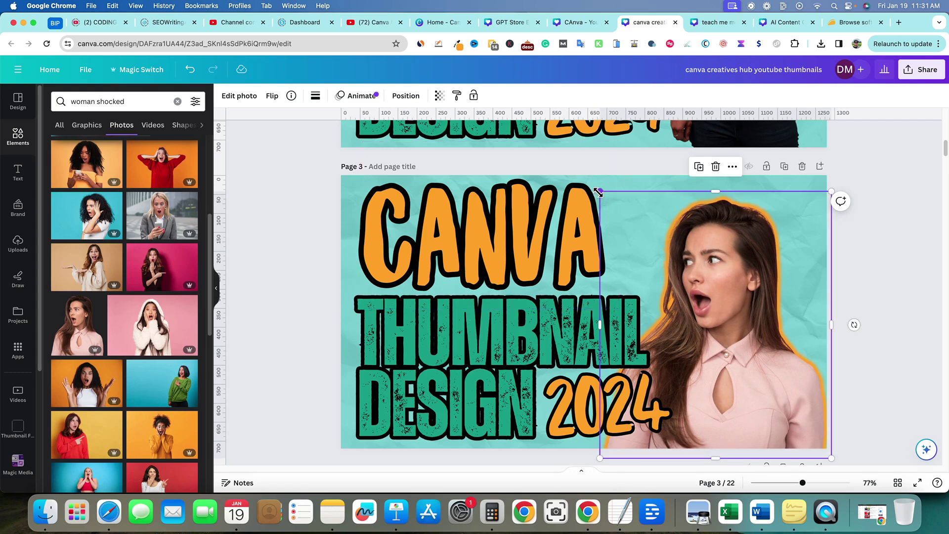
left_click_drag(598, 191, 582, 177)
left_click(887, 262)
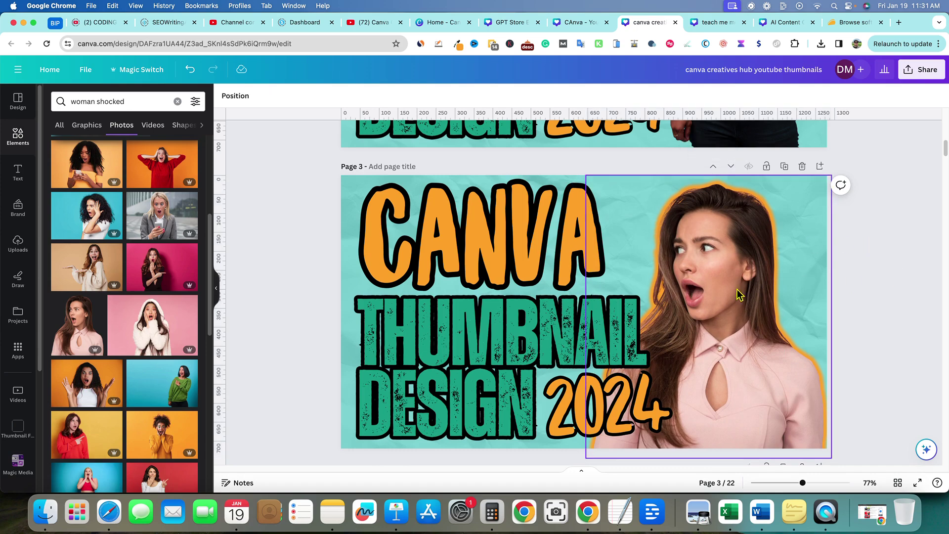
- Set the line spacing of the THUMBNAIL DESIGN text on page 3 to 0.84
scroll(346, 420, "down", 1)
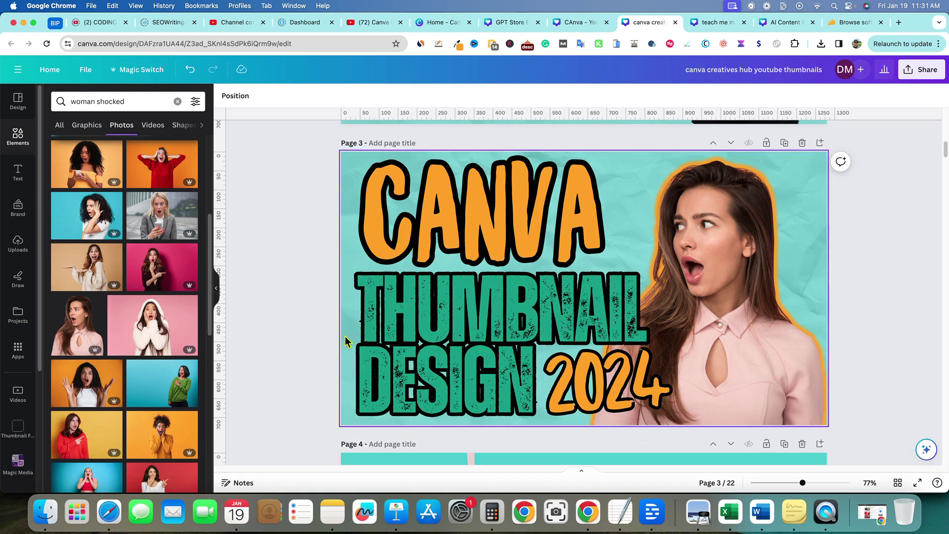
left_click(282, 324)
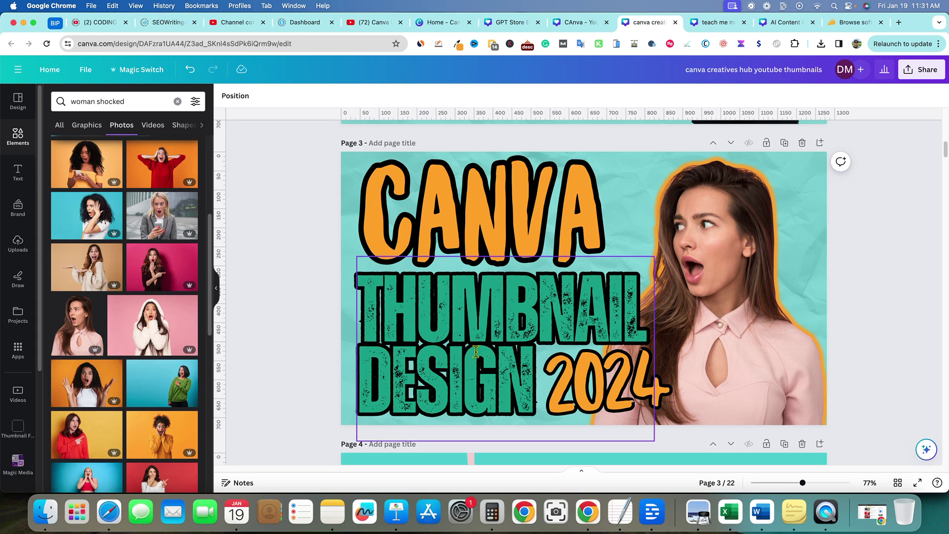
left_click(509, 342)
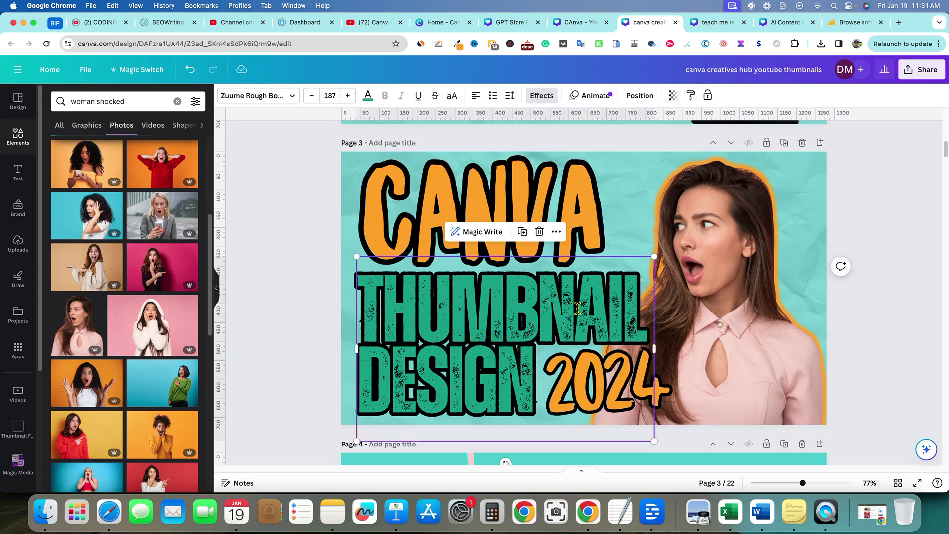
left_click(510, 95)
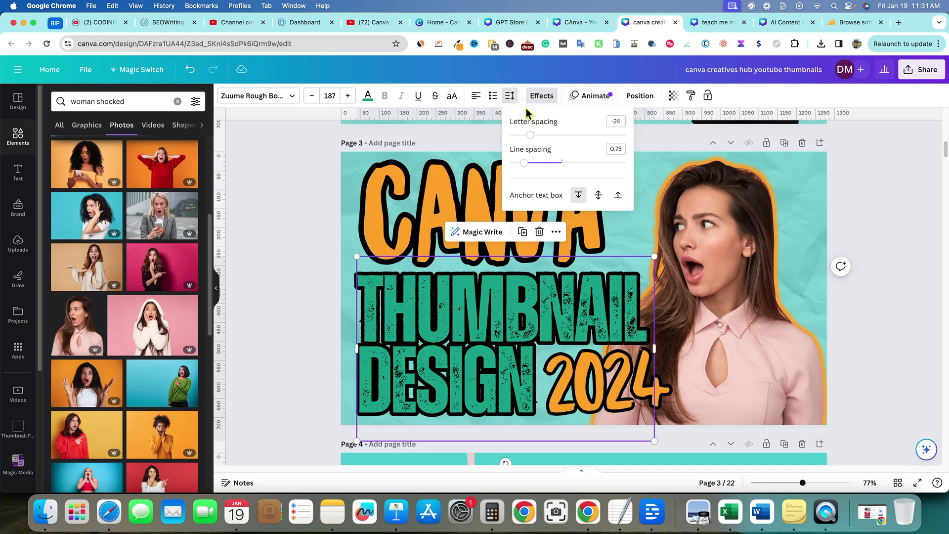
left_click_drag(528, 165, 528, 166)
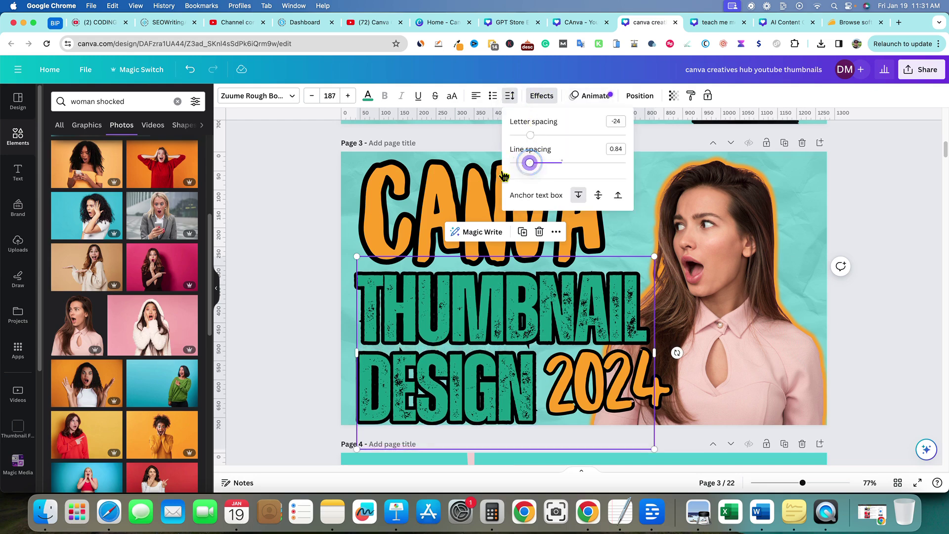
- Nudge the CANVA title slightly up, closer to page 3's upper edge
left_click(417, 199)
key("Up")
key("Up")
key("Up")
key("Up")
key("Up")
key("Up")
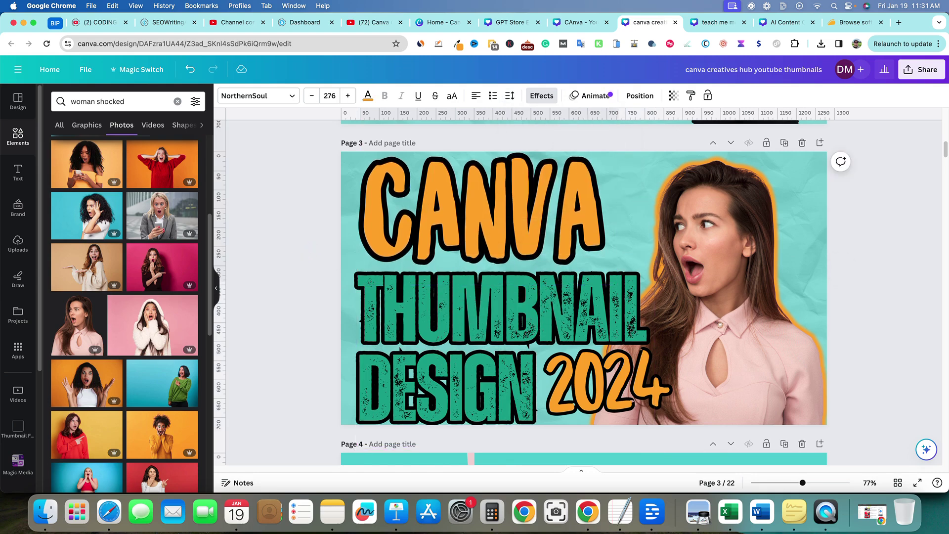
- Nudge the THUMBNAIL DESIGN text up so it sits closer beneath the CANVA title
left_click(408, 310)
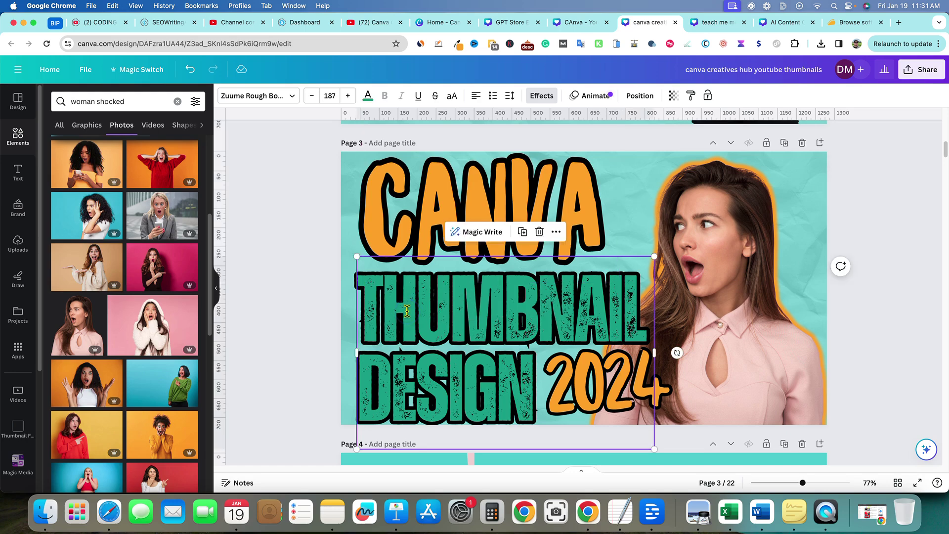
key("Up")
key("Up")
key("Up")
key("Up")
key("Up")
key("Up")
key("Up")
key("Up")
key("Up")
key("Up")
key("Up")
key("Up")
key("Up")
key("Up")
key("Up")
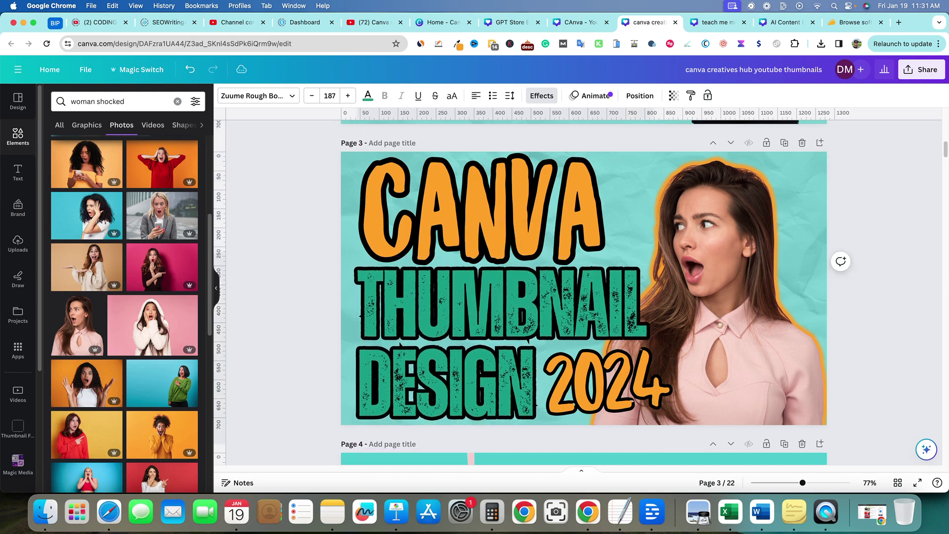
- Raise the THUMBNAIL DESIGN text on page 3 a few more small increments toward the CANVA title
key("Up")
key("Up")
key("Up")
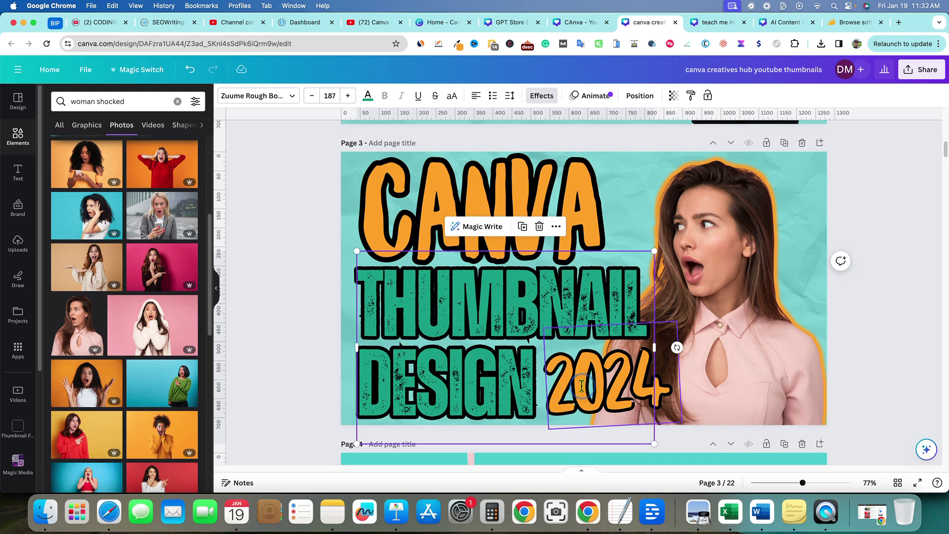
- Nudge the orange 2024 text on page 3 slightly left, closer to the word DESIGN
left_click(563, 381)
key("Left")
key("Left")
key("Left")
key("Left")
key("Left")
key("Left")
key("Left")
key("Left")
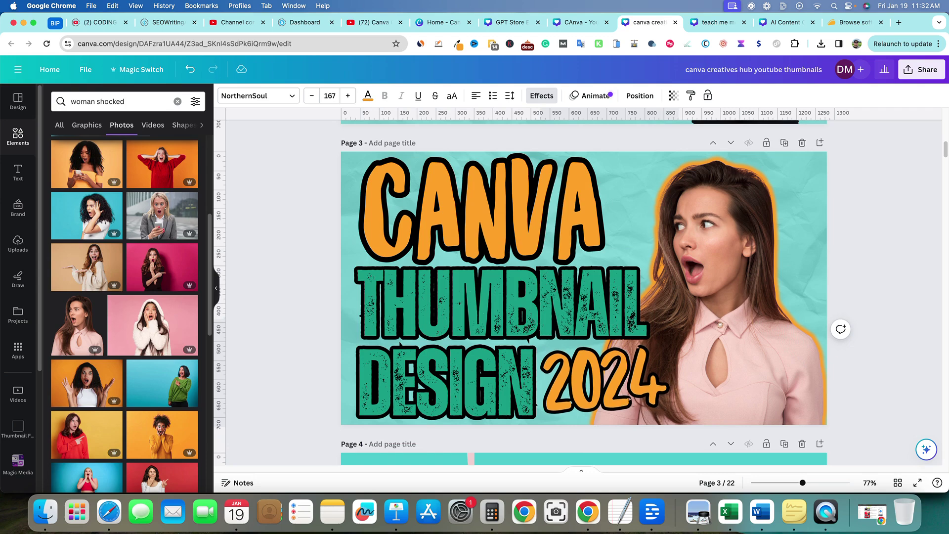
left_click(877, 197)
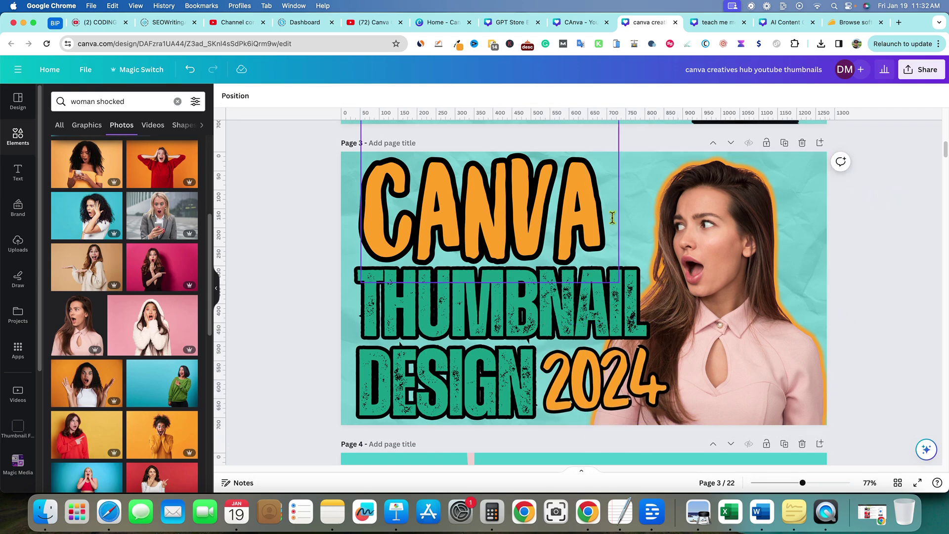
- Download only page 3 of the design as a PNG at size 1 (1,280 × 720 px)
left_click(928, 69)
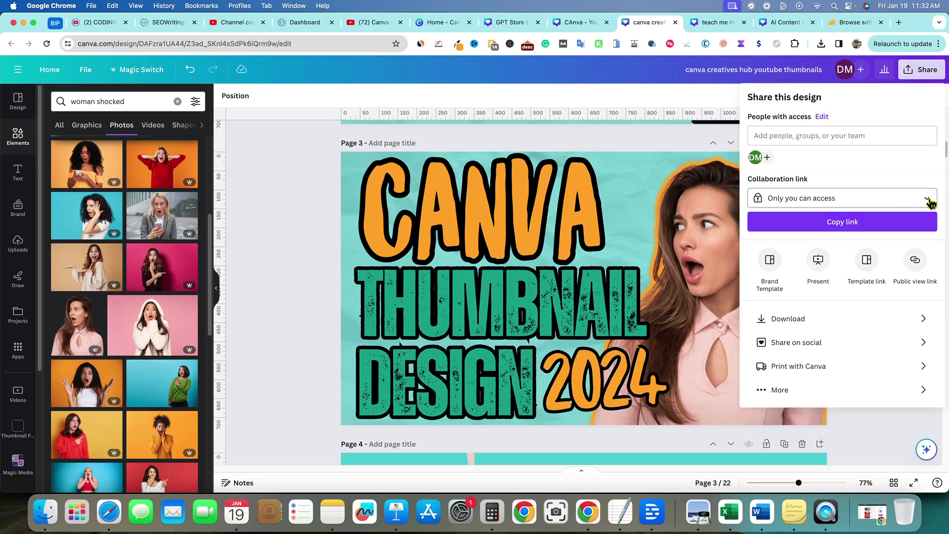
left_click(922, 321)
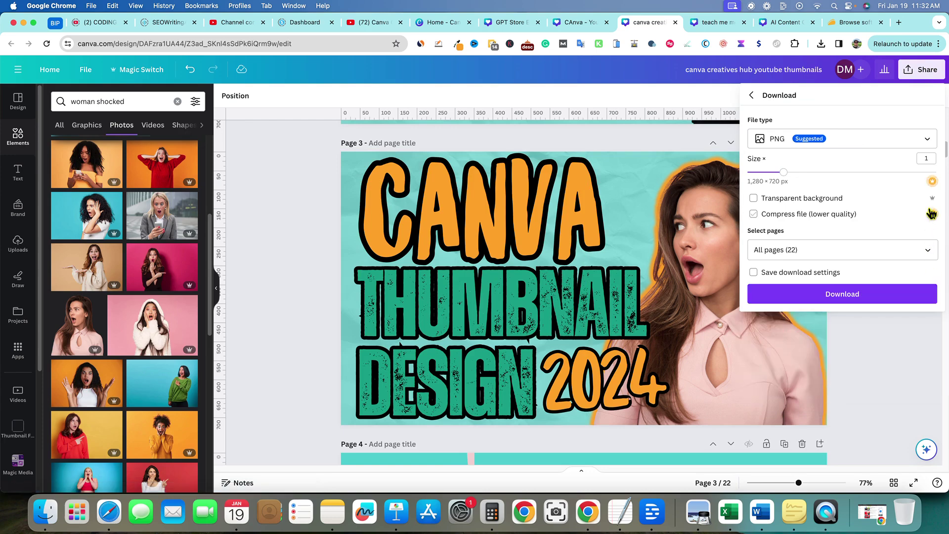
left_click(930, 250)
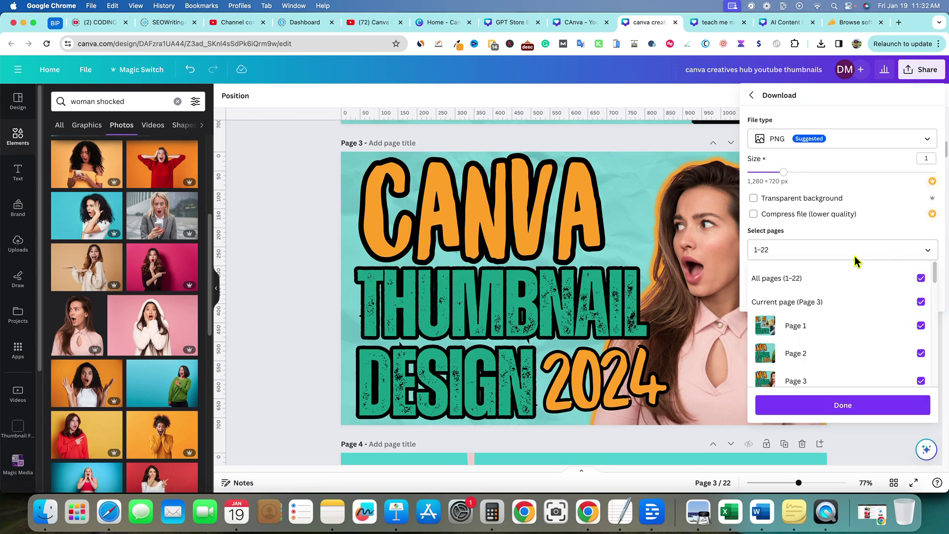
left_click(916, 278)
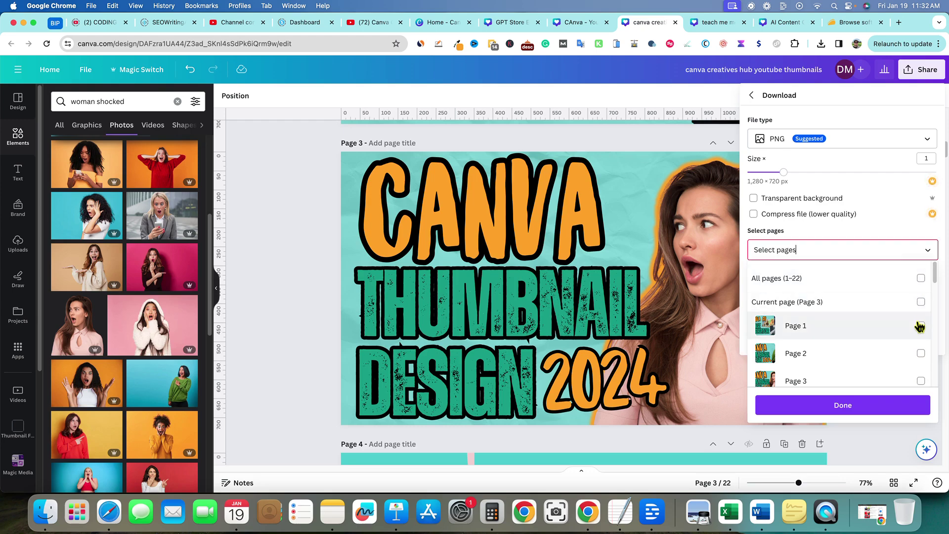
left_click(920, 381)
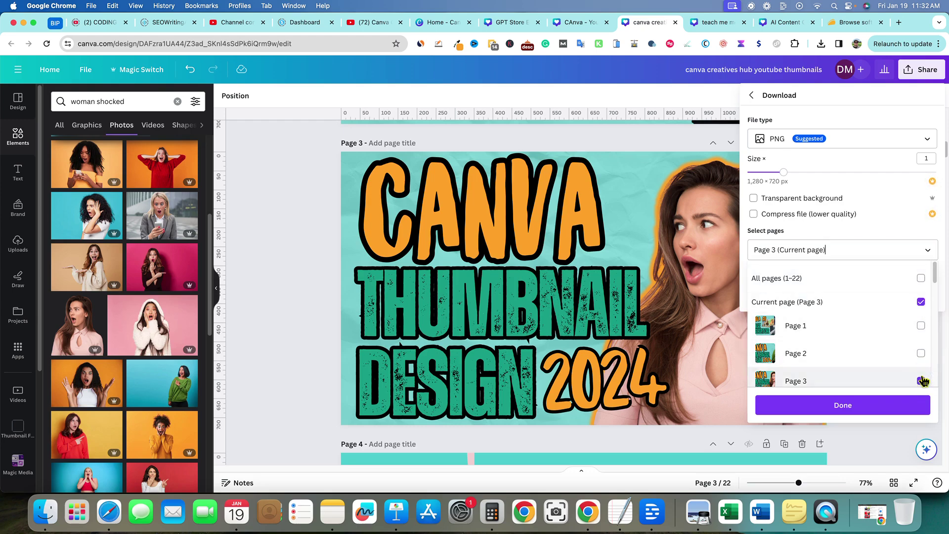
left_click(855, 413)
left_click(842, 294)
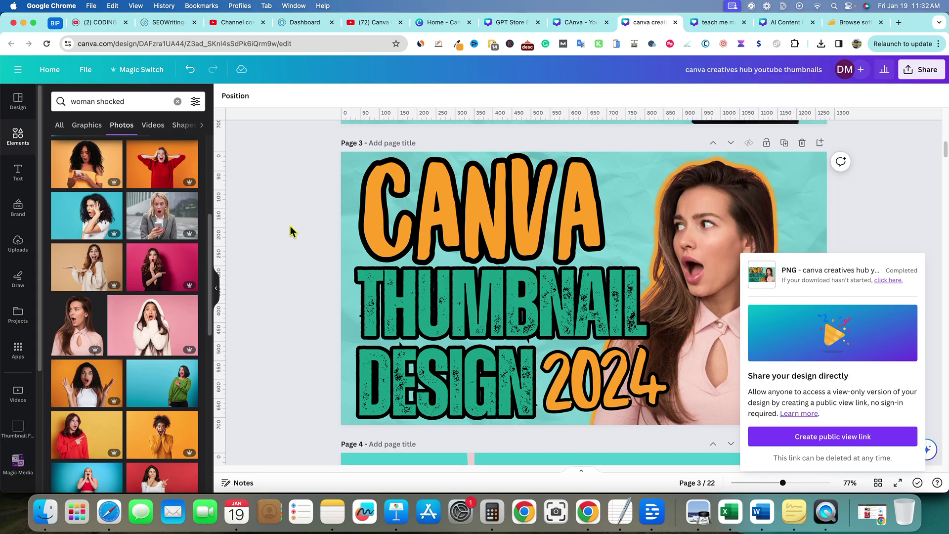
left_click(292, 232)
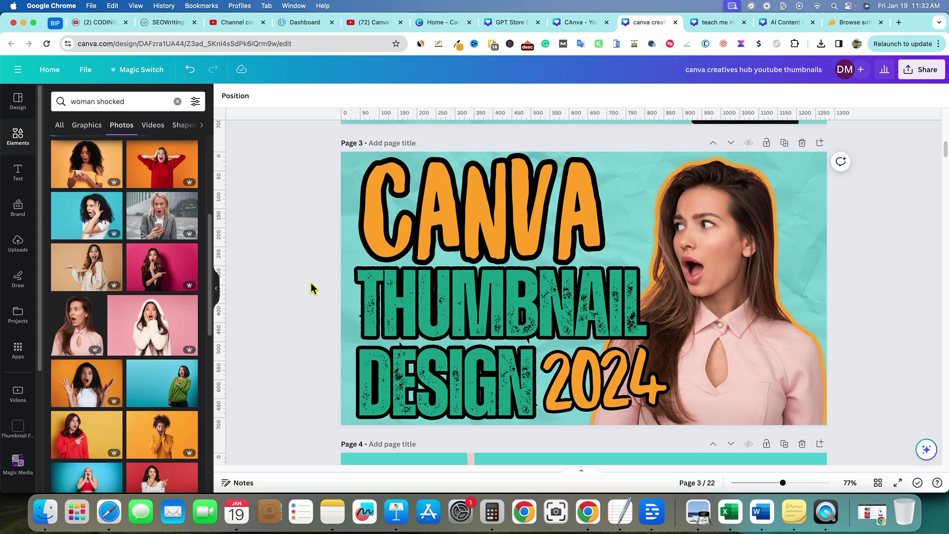
- Compare the finished CANVA THUMBNAIL DESIGN 2024 layouts on pages 2 and 3
scroll(312, 284, "up", 5)
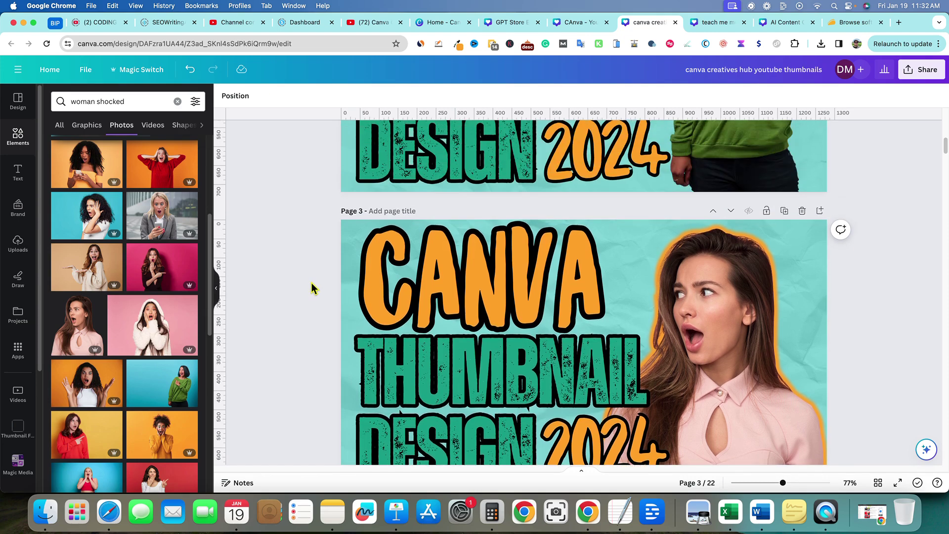
scroll(312, 284, "up", 3)
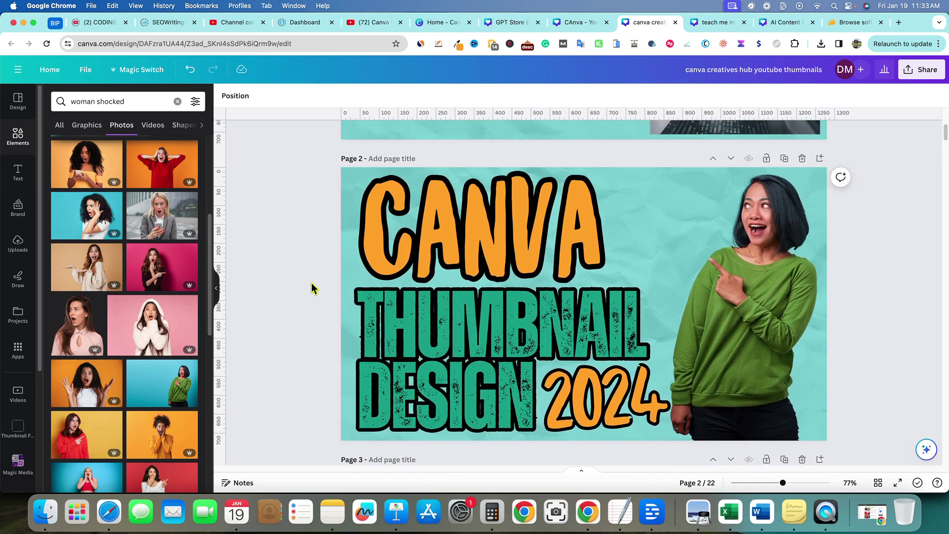
scroll(311, 283, "down", 2)
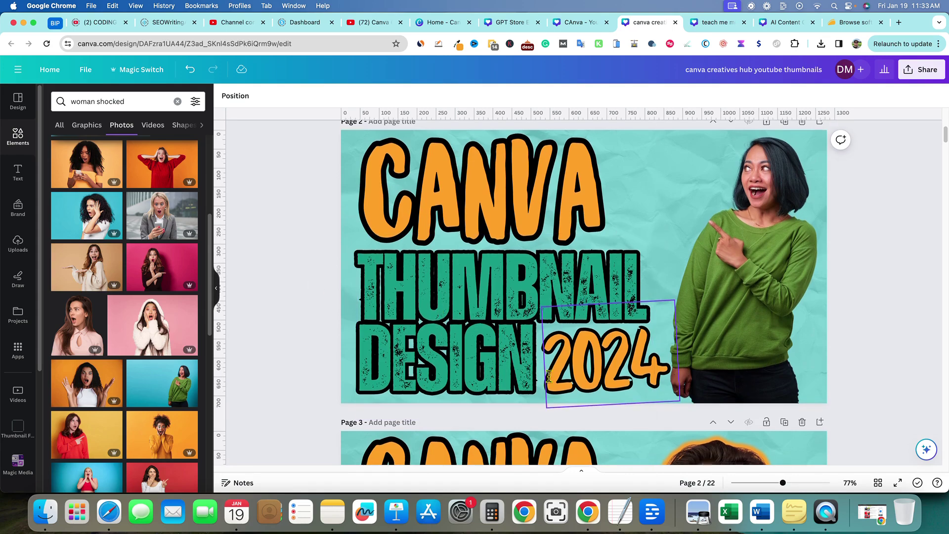
scroll(548, 377, "down", 8)
scroll(548, 377, "down", 7)
scroll(584, 354, "up", 2)
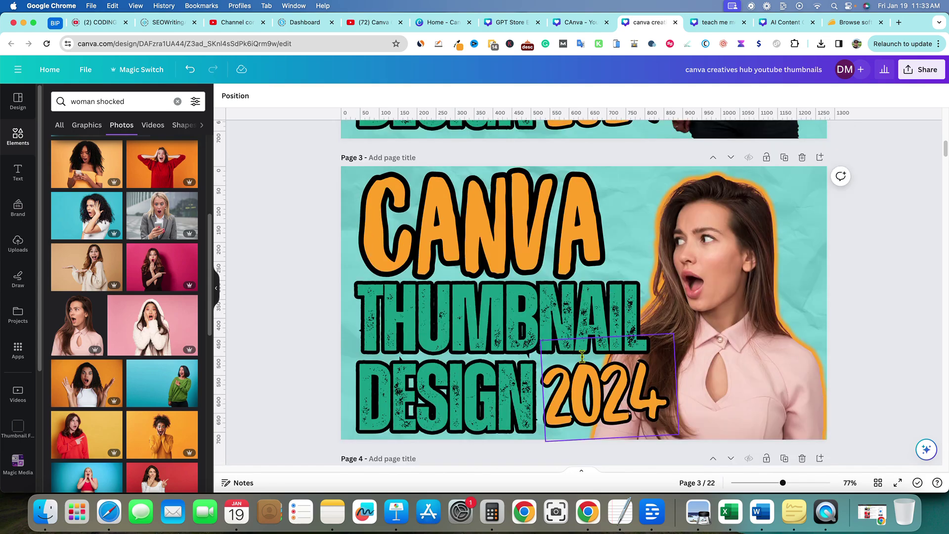
scroll(582, 356, "down", 8)
scroll(643, 354, "up", 9)
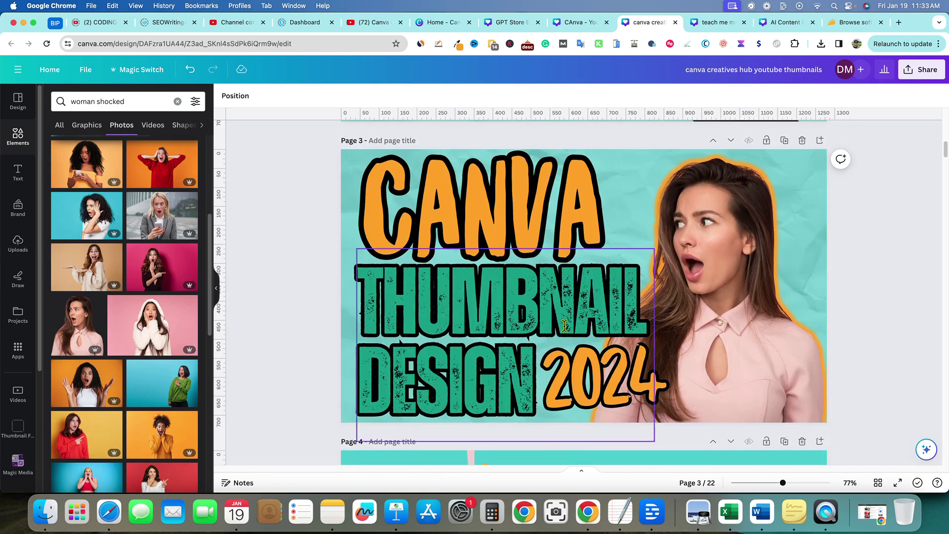
- Review the page 5 channel banner and the page 4 attractive thumbnail against the page 3 design
scroll(671, 353, "down", 20)
scroll(671, 358, "up", 5)
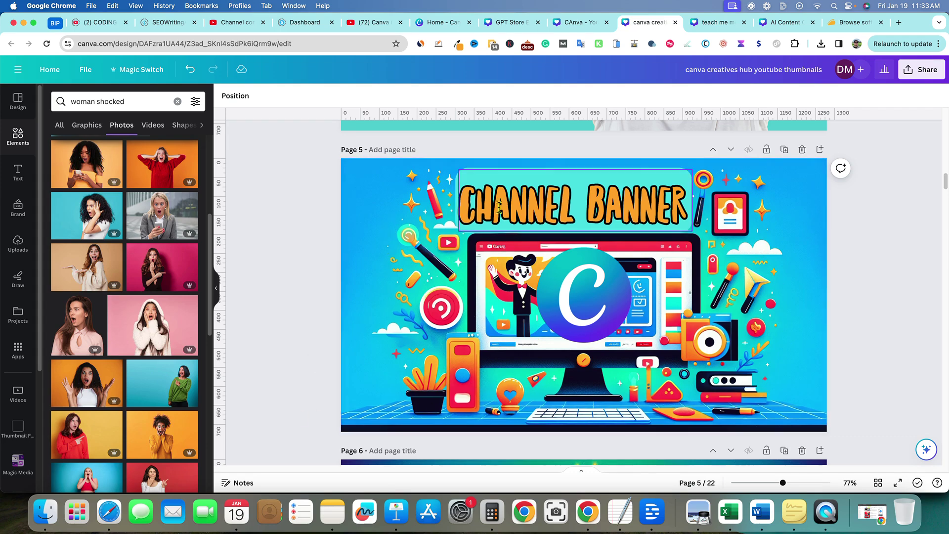
left_click(537, 213)
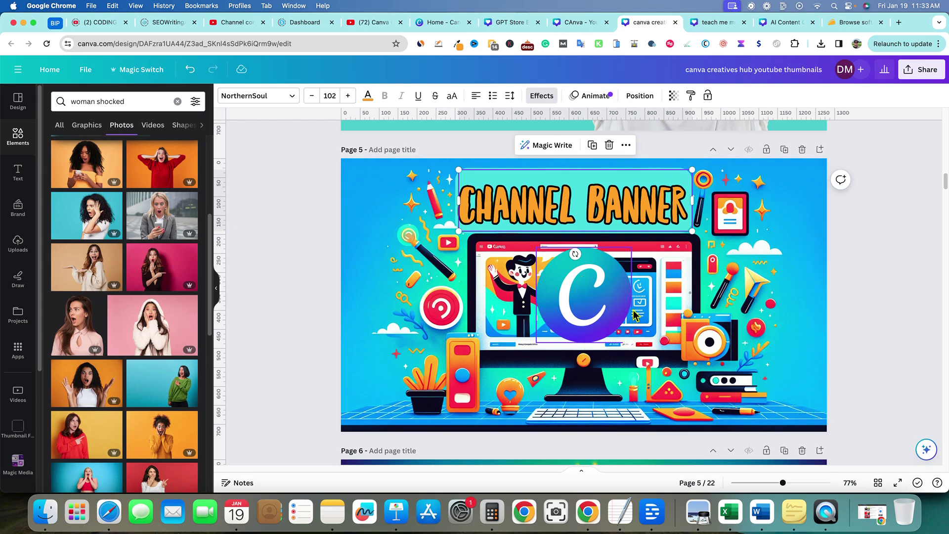
key("Escape")
scroll(438, 343, "up", 5)
scroll(438, 343, "up", 5)
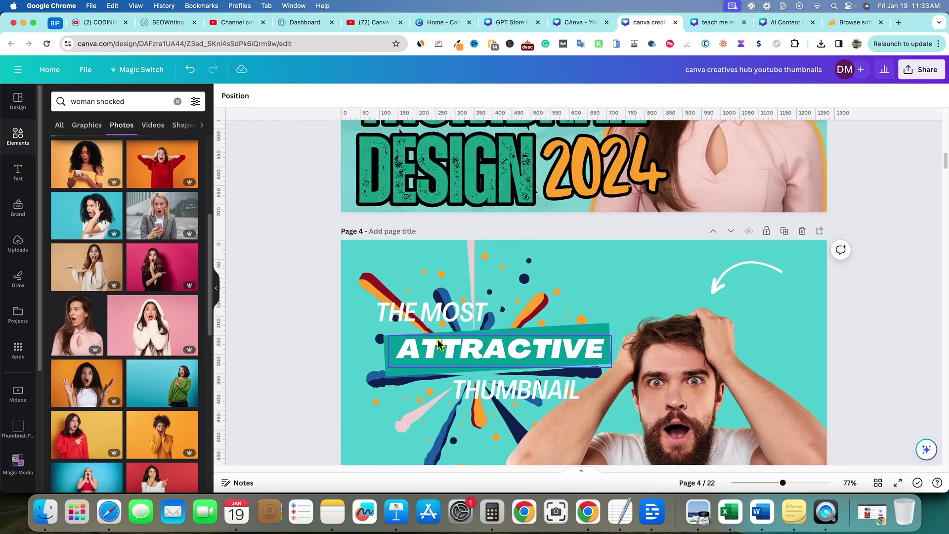
scroll(445, 351, "down", 5)
scroll(455, 360, "down", 5)
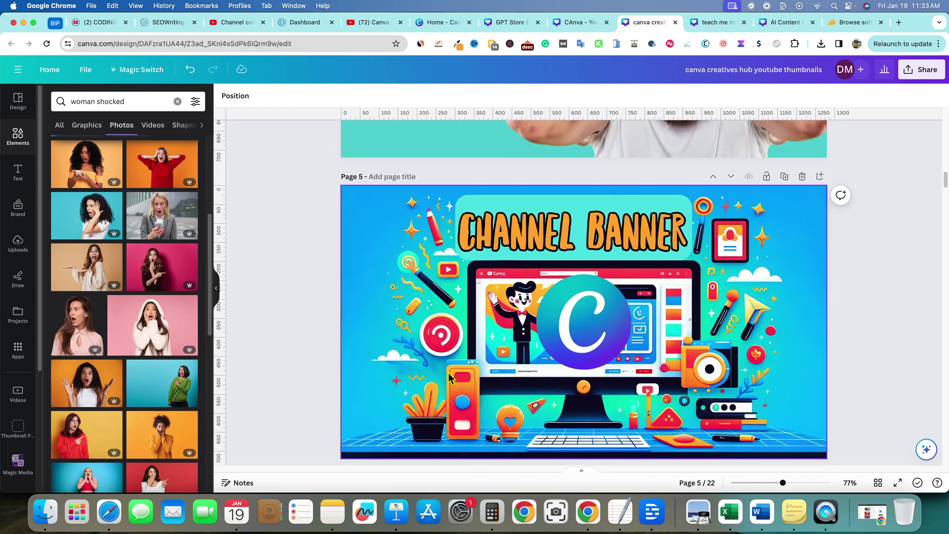
scroll(454, 306, "up", 8)
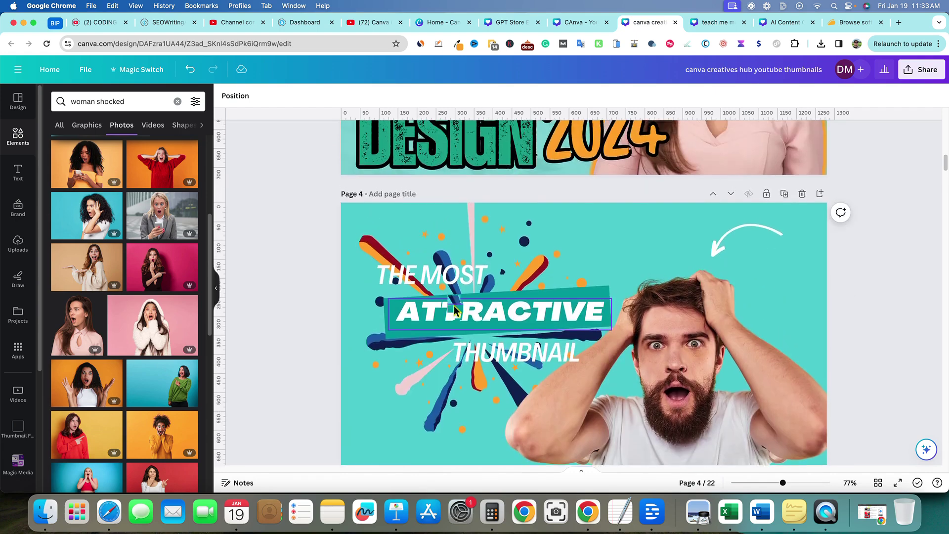
scroll(454, 306, "up", 5)
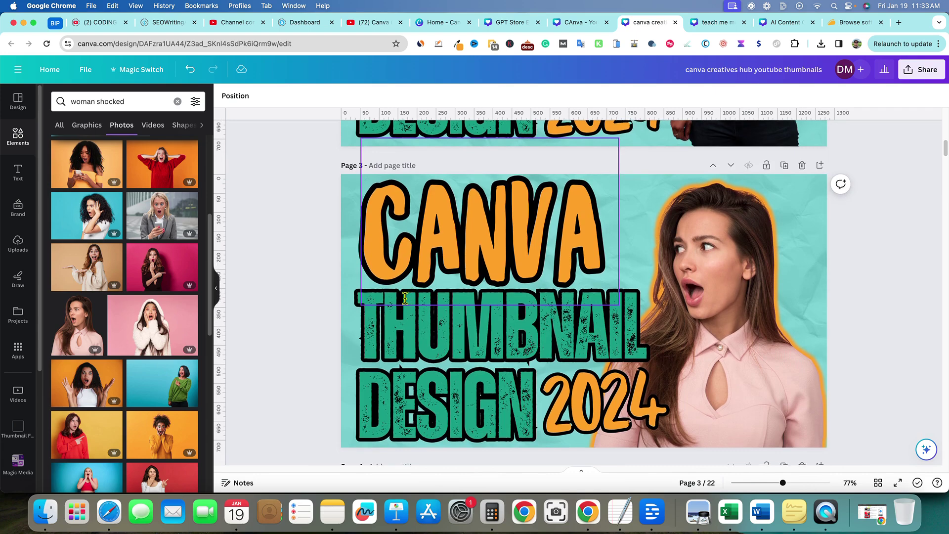